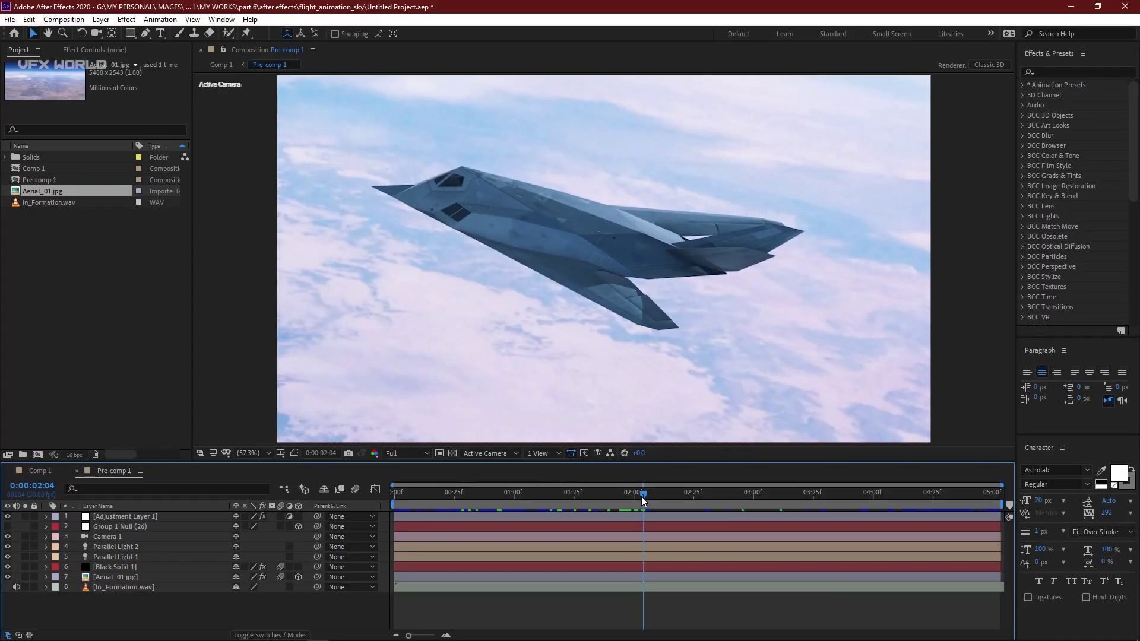
Scrub the finished jet shot back to 0:00:01:36 in Pre-comp 1.
{"action": "left_click_drag", "start_coordinate": [642, 497], "coordinate": [601, 496]}
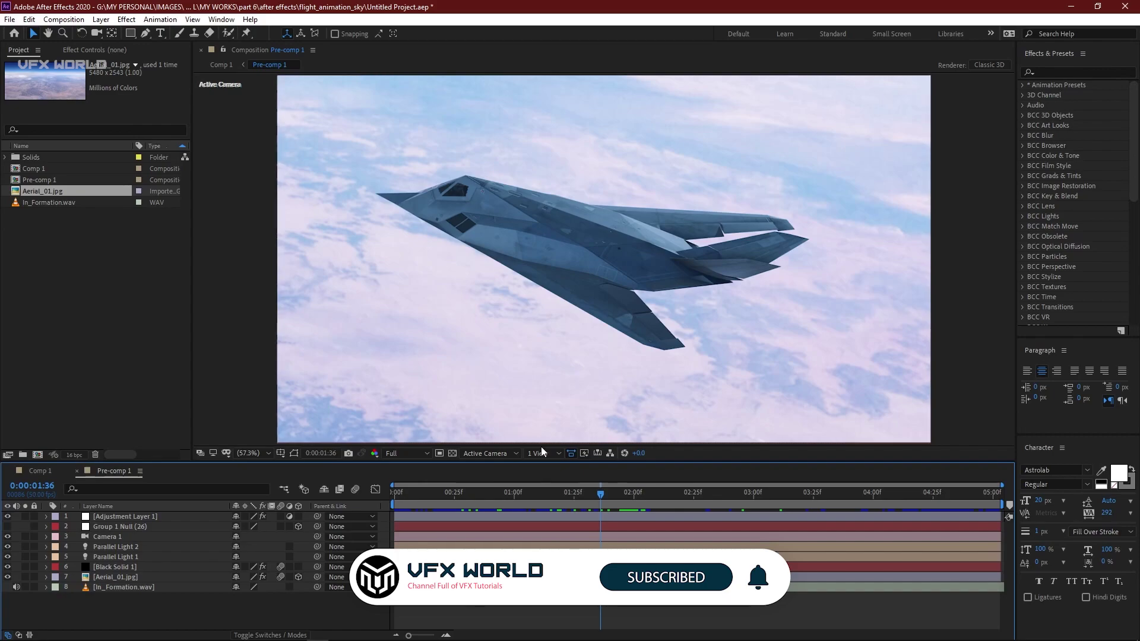
Move the time indicator to 0:00:02:04 and start a new composition.
{"action": "left_click", "coordinate": [632, 502]}
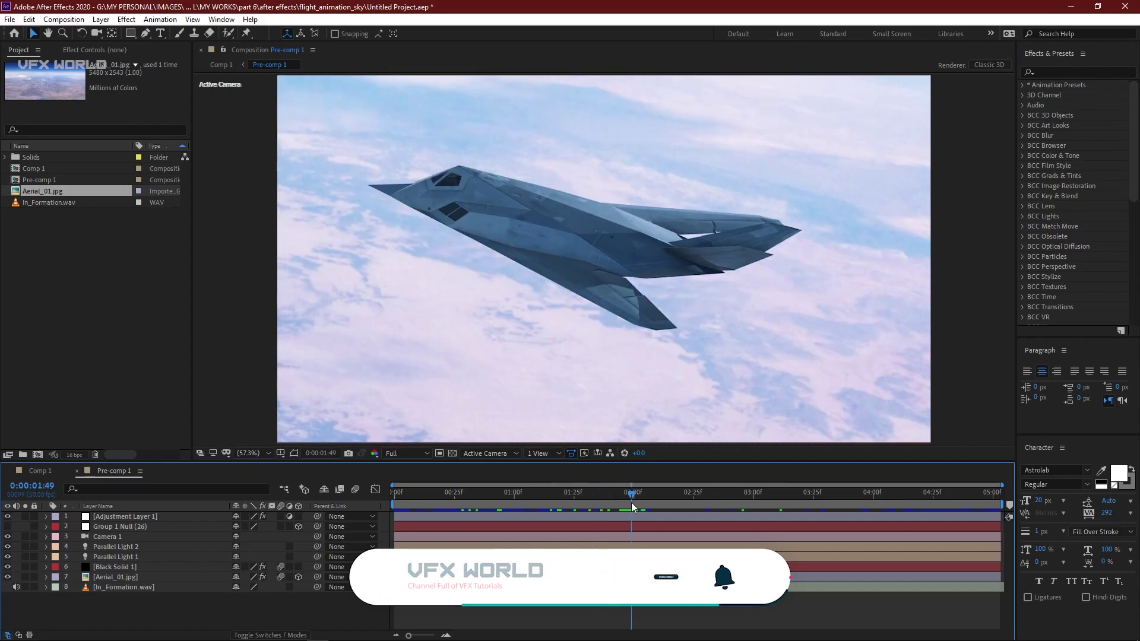
{"action": "left_click_drag", "start_coordinate": [632, 502], "coordinate": [643, 499]}
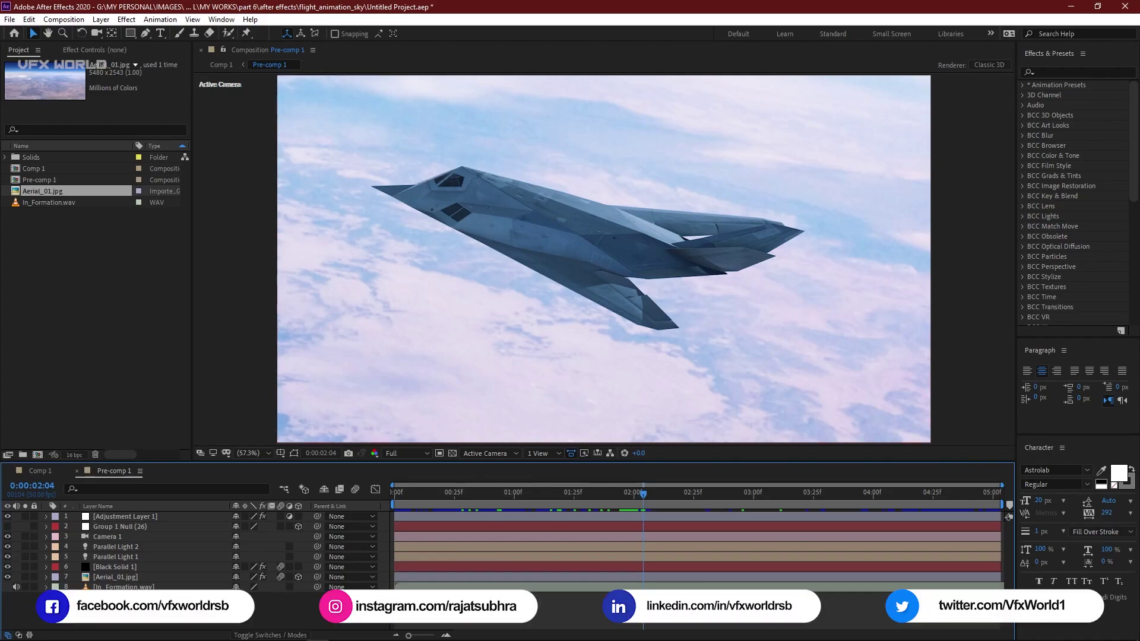
{"action": "left_click", "coordinate": [37, 454]}
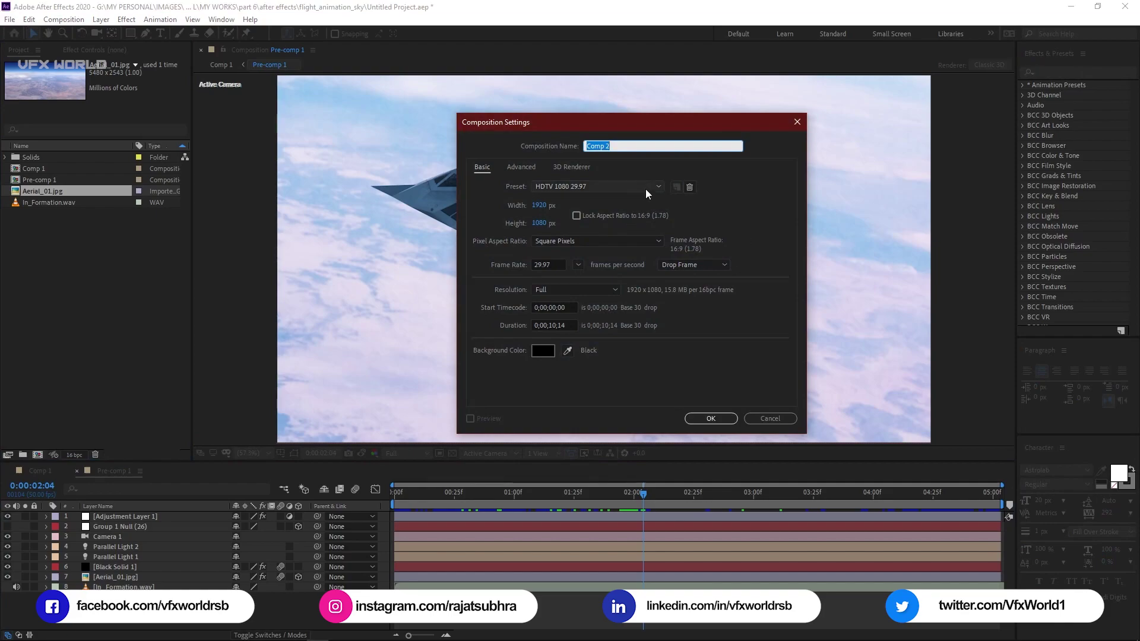
Create a 1280×720 composition named e3d.
{"action": "left_click", "coordinate": [539, 205]}
{"action": "type", "text": "1280"}
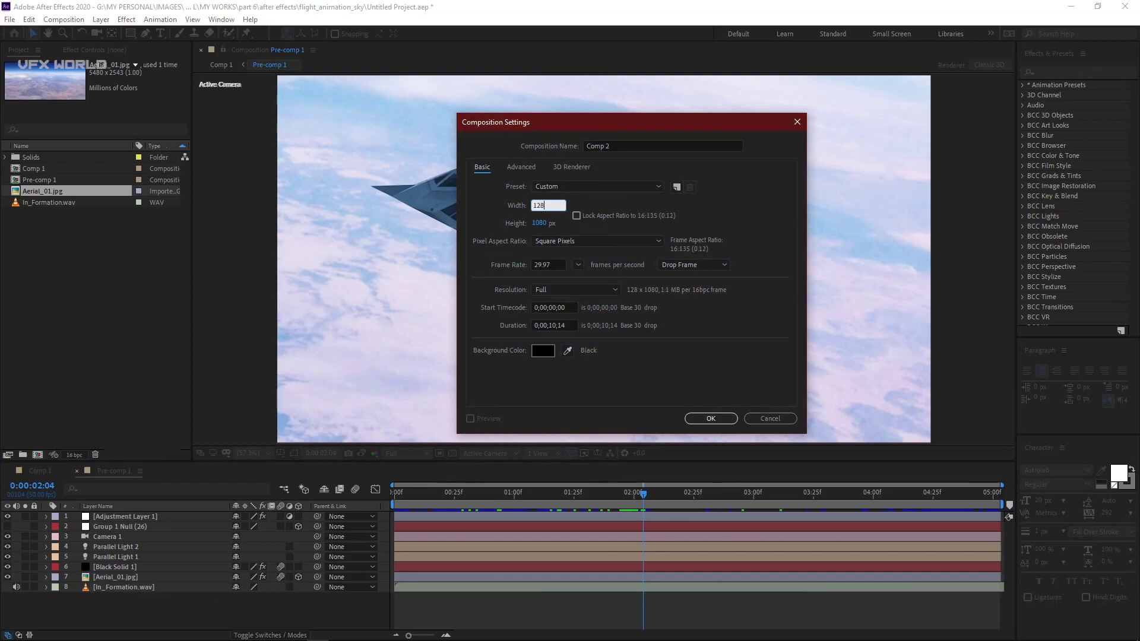
{"action": "key", "text": "Tab"}
{"action": "type", "text": "720"}
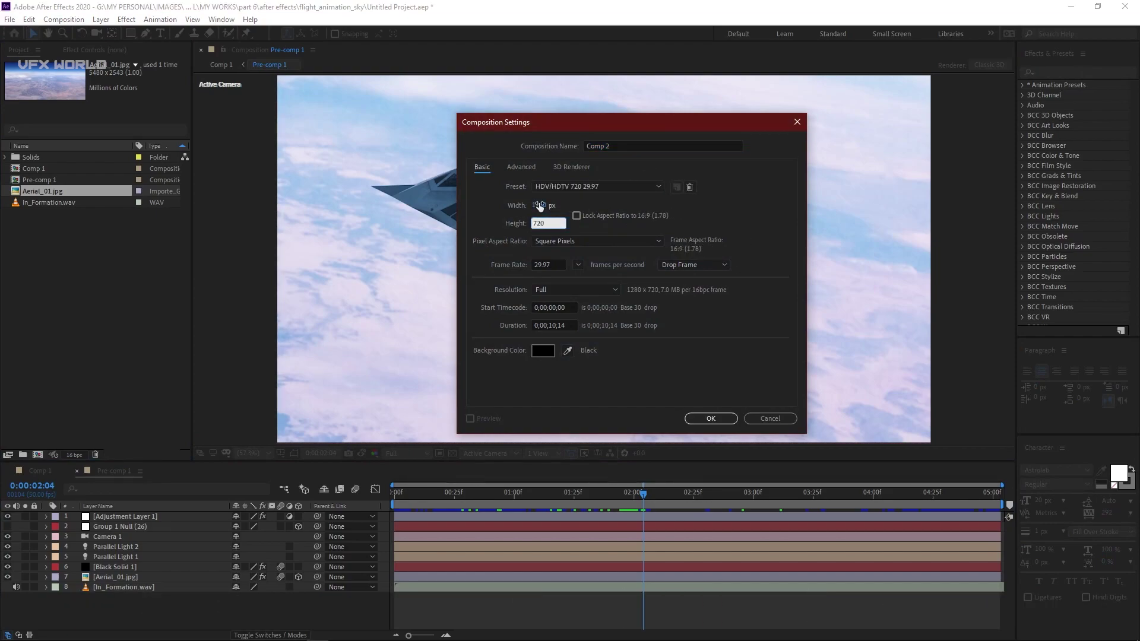
{"action": "left_click", "coordinate": [616, 145]}
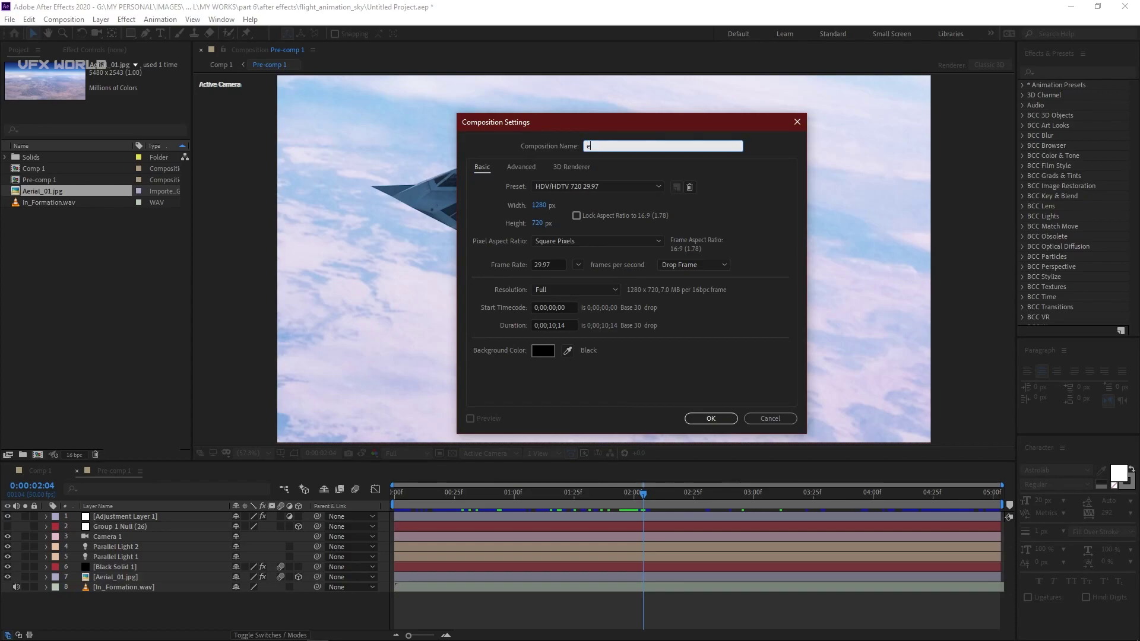
{"action": "key", "text": "Return"}
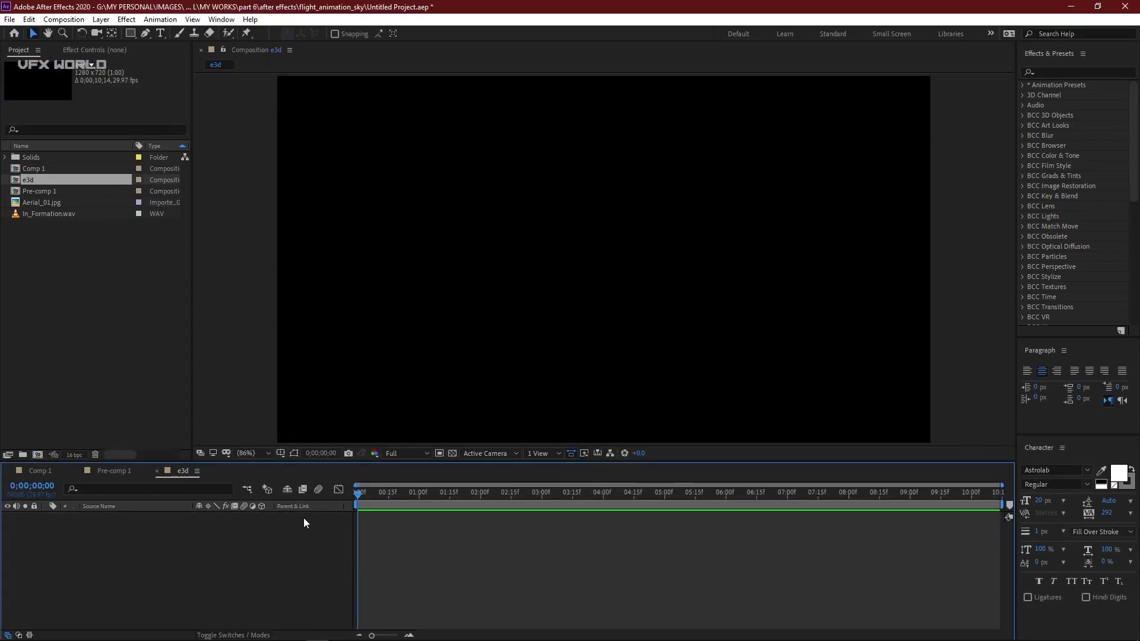
Add Aerial_01.jpg as a layer in e3d and view the comp at 100%.
{"action": "left_click_drag", "start_coordinate": [44, 205], "coordinate": [178, 554]}
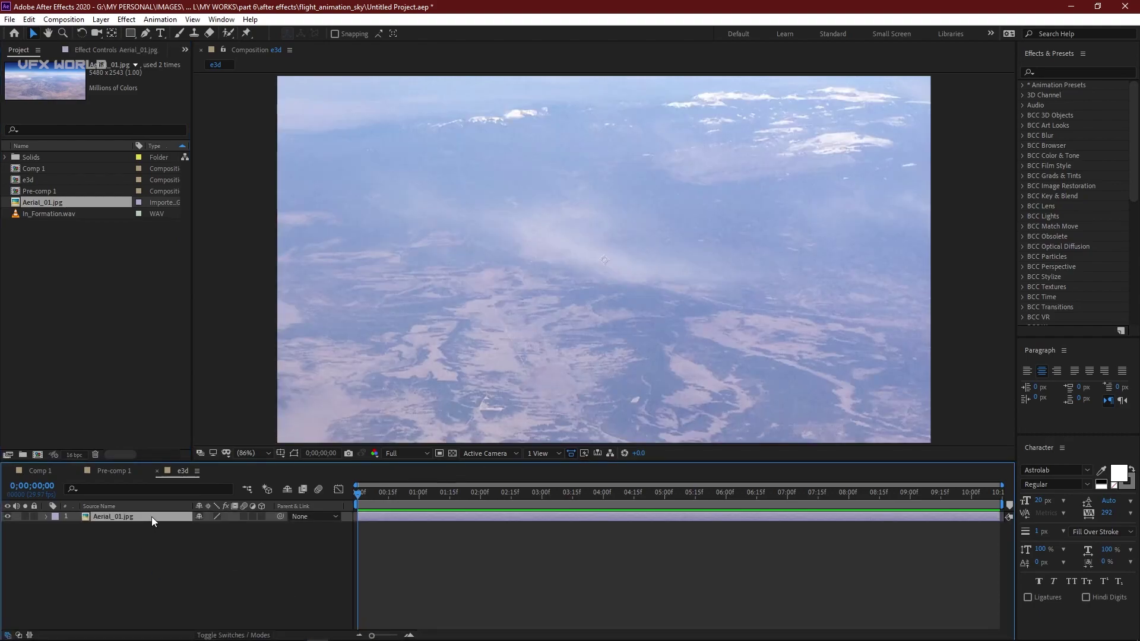
{"action": "key", "text": "comma"}
{"action": "key", "text": "slash"}
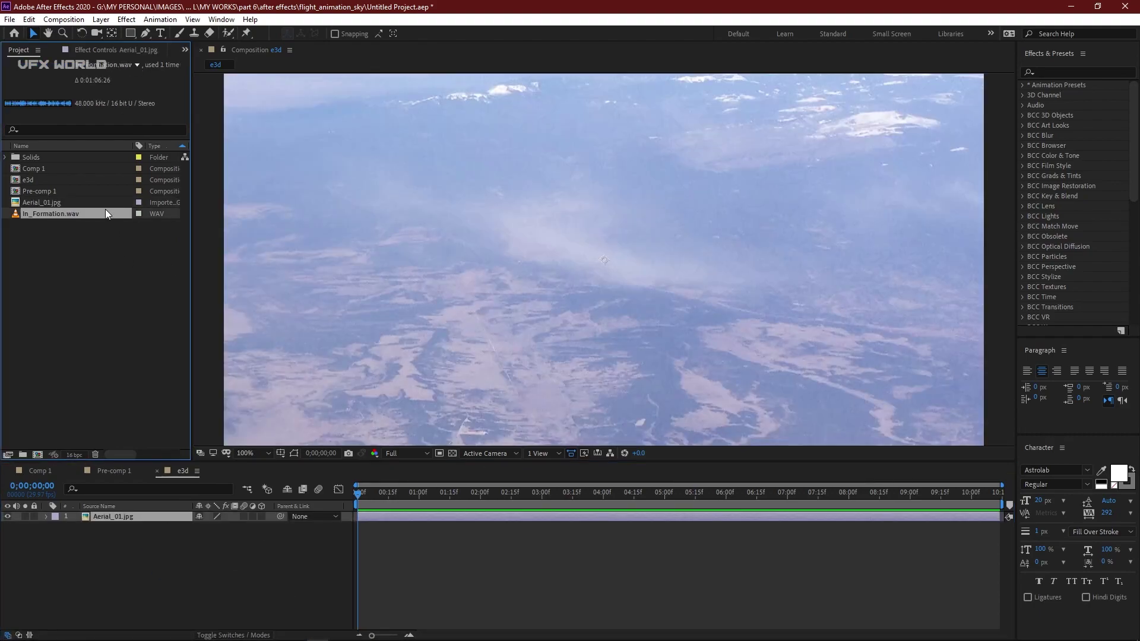
{"action": "double_click", "coordinate": [105, 207]}
{"action": "scroll", "coordinate": [505, 205], "scroll_direction": "down", "scroll_amount": 4}
{"action": "key", "text": "comma"}
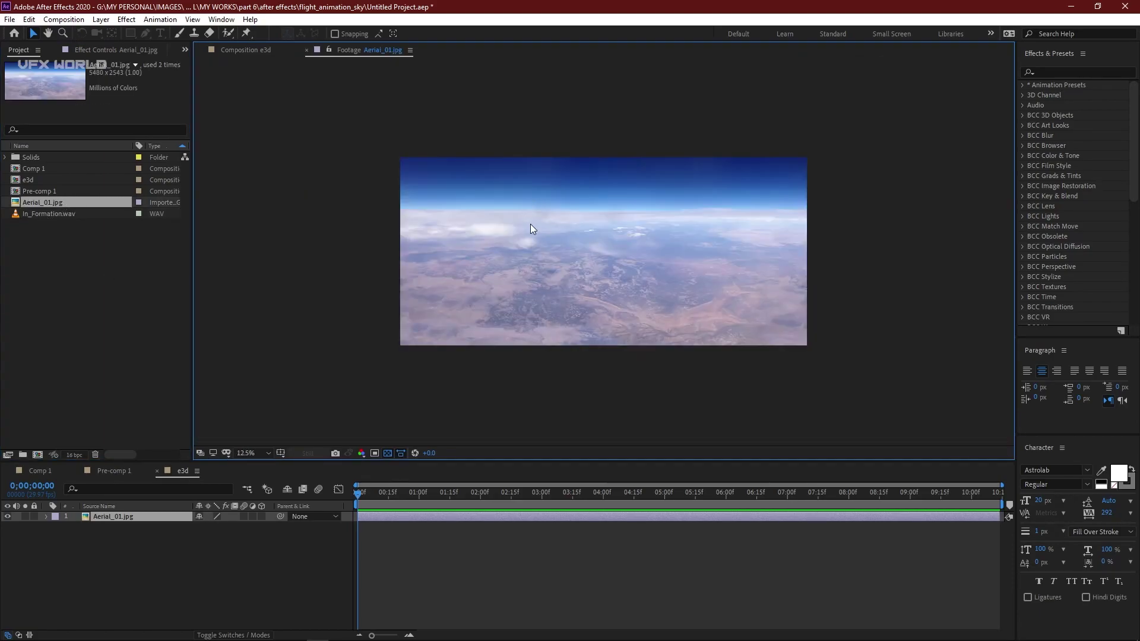
{"action": "right_click", "coordinate": [82, 202]}
{"action": "left_click", "coordinate": [167, 342]}
{"action": "key", "text": "period"}
{"action": "key", "text": "period"}
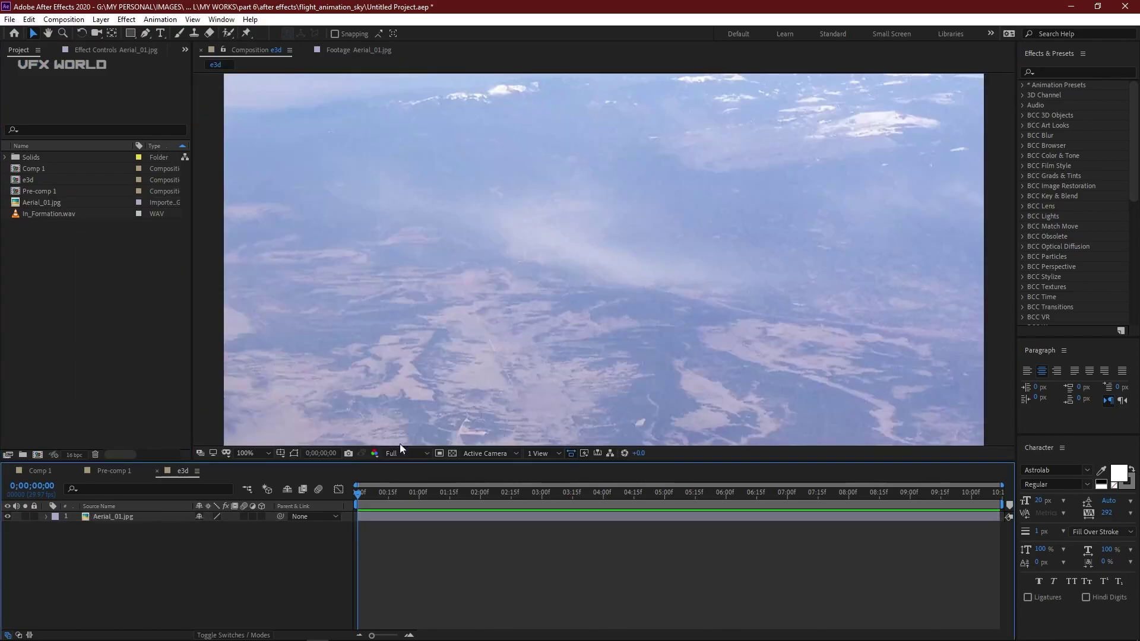
{"action": "right_click", "coordinate": [260, 574]}
Add a new solid layer named jet3d.
{"action": "mouse_move", "coordinate": [309, 438]}
{"action": "left_click", "coordinate": [430, 475]}
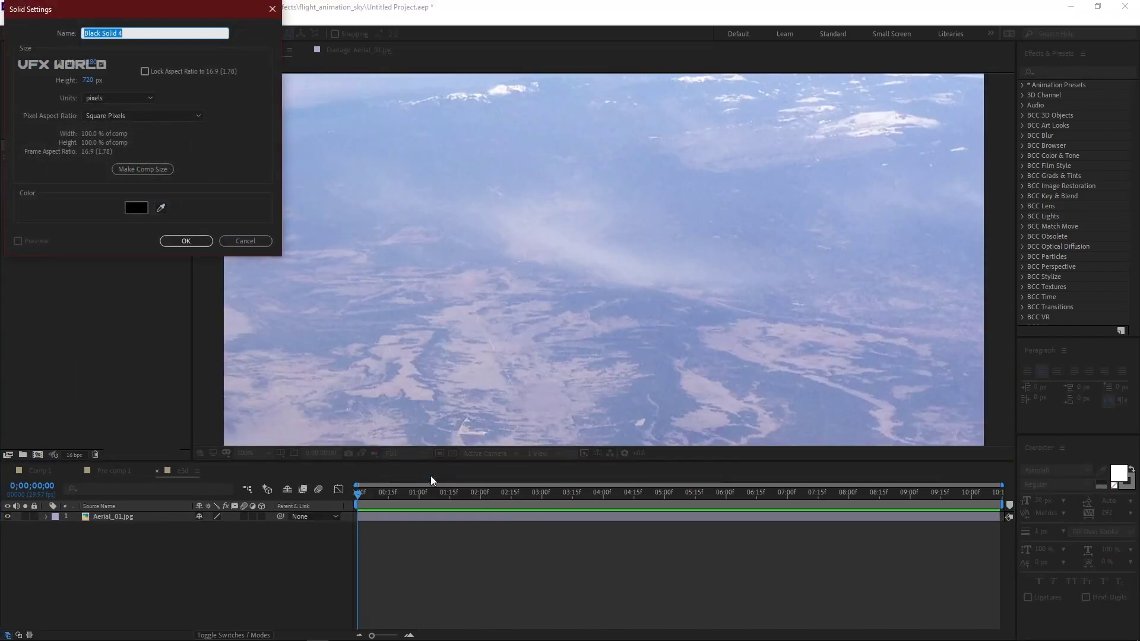
{"action": "type", "text": "jet3d"}
{"action": "key", "text": "Return"}
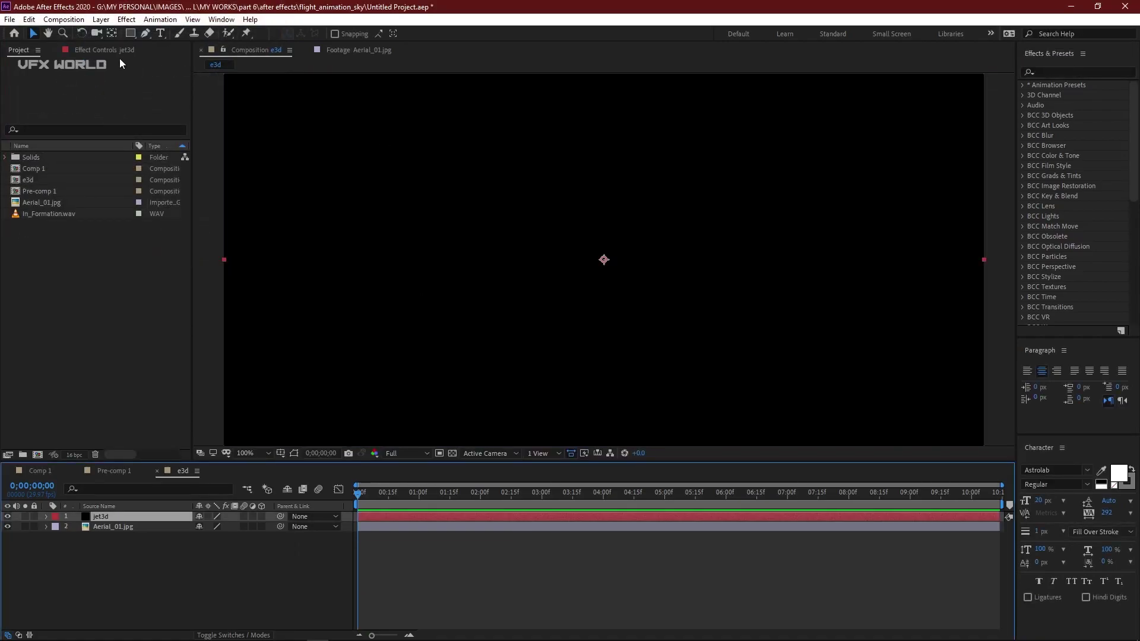
Apply the Video Copilot Element effect to jet3d and view the comp at 50%.
{"action": "right_click", "coordinate": [108, 153]}
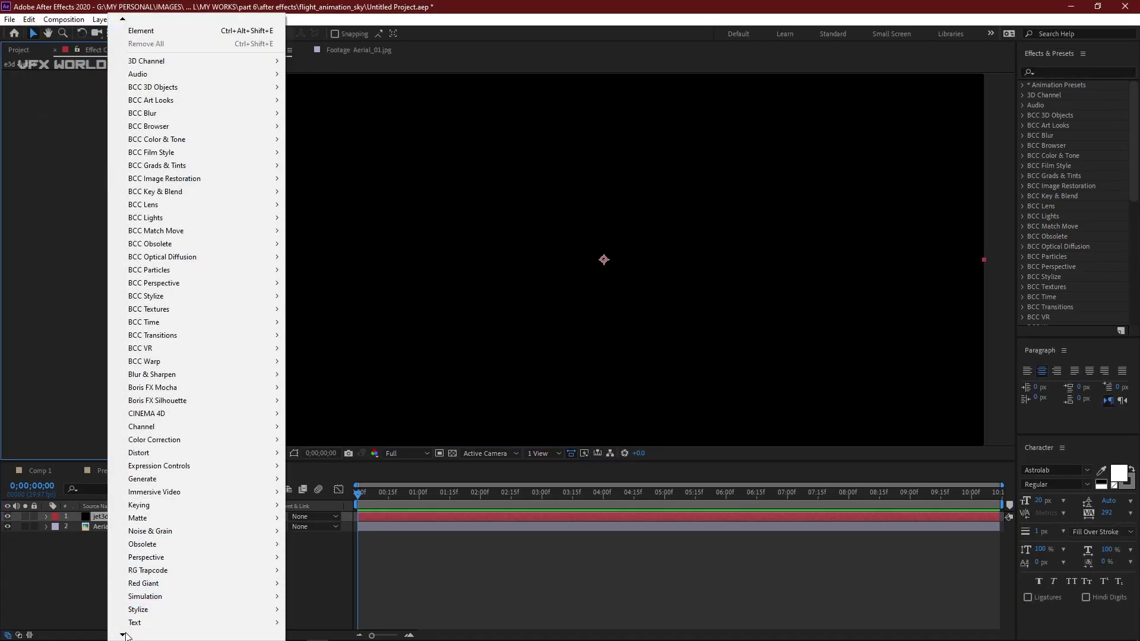
{"action": "mouse_move", "coordinate": [195, 619]}
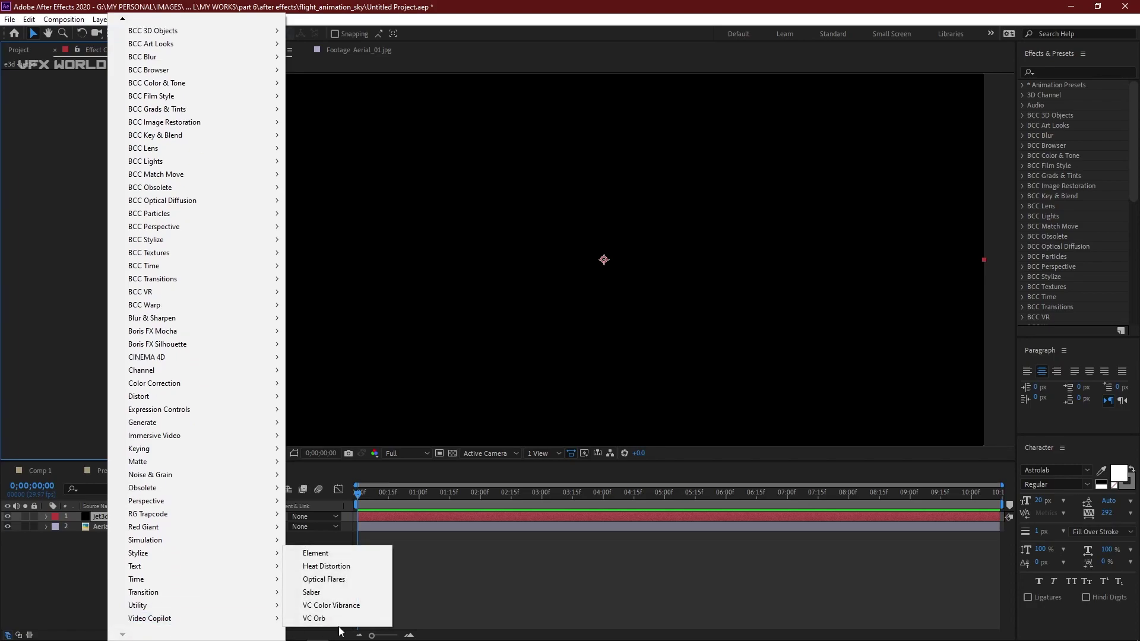
{"action": "left_click", "coordinate": [340, 555]}
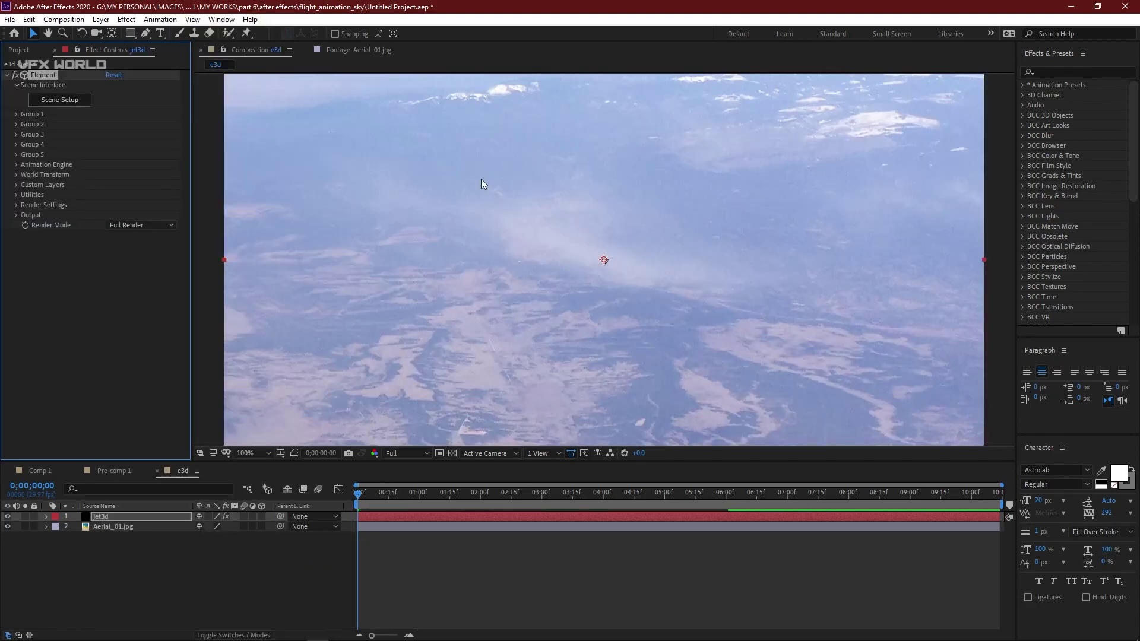
{"action": "key", "text": "comma"}
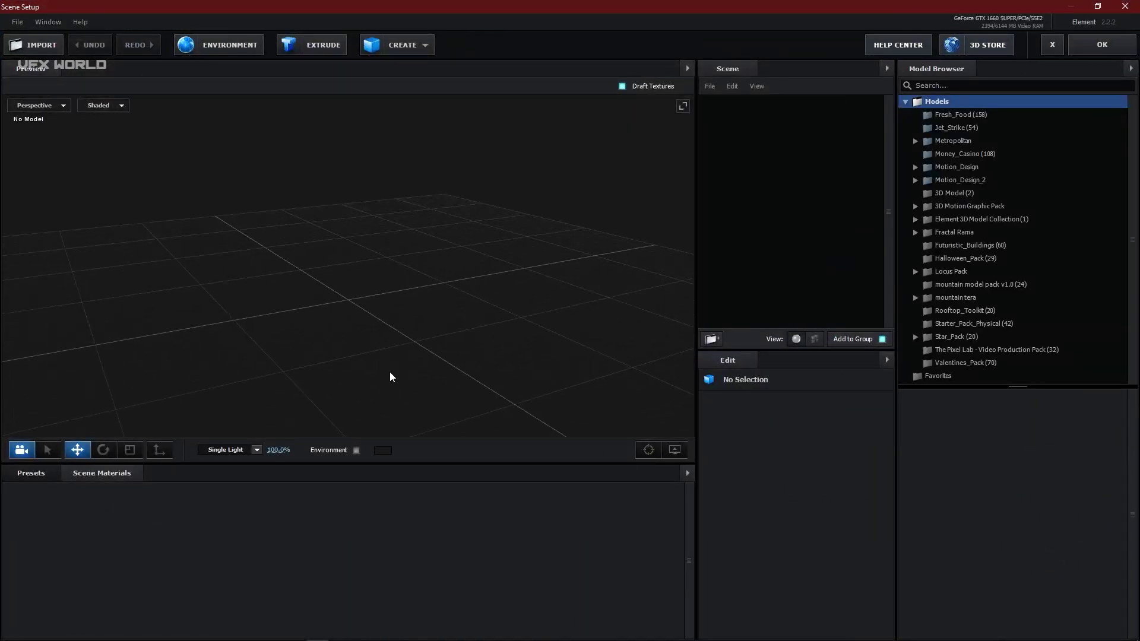
Load the Stealth jet model from the Jet_Strike pack into the scene.
{"action": "left_click_drag", "start_coordinate": [419, 363], "coordinate": [451, 348]}
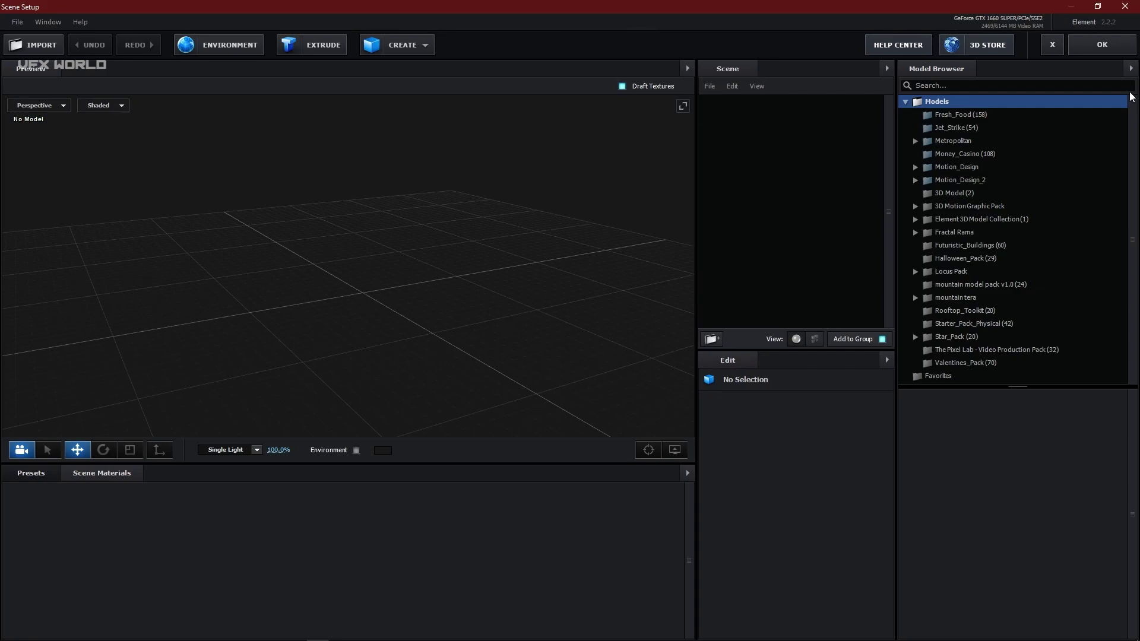
{"action": "left_click", "coordinate": [954, 129]}
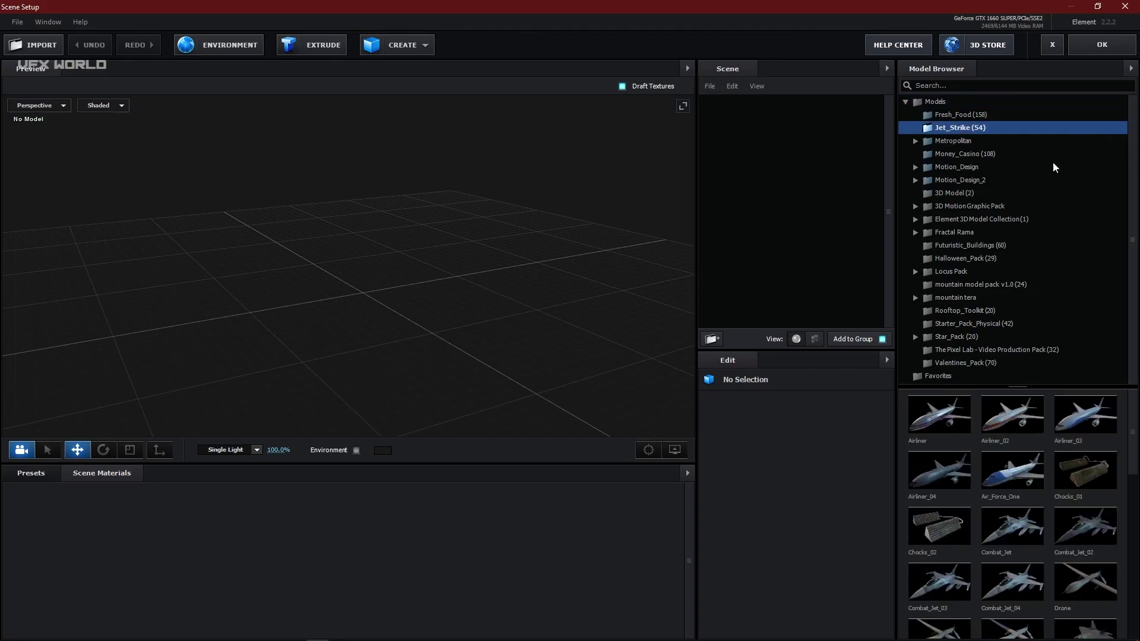
{"action": "scroll", "coordinate": [1021, 511], "scroll_direction": "up", "scroll_amount": 1}
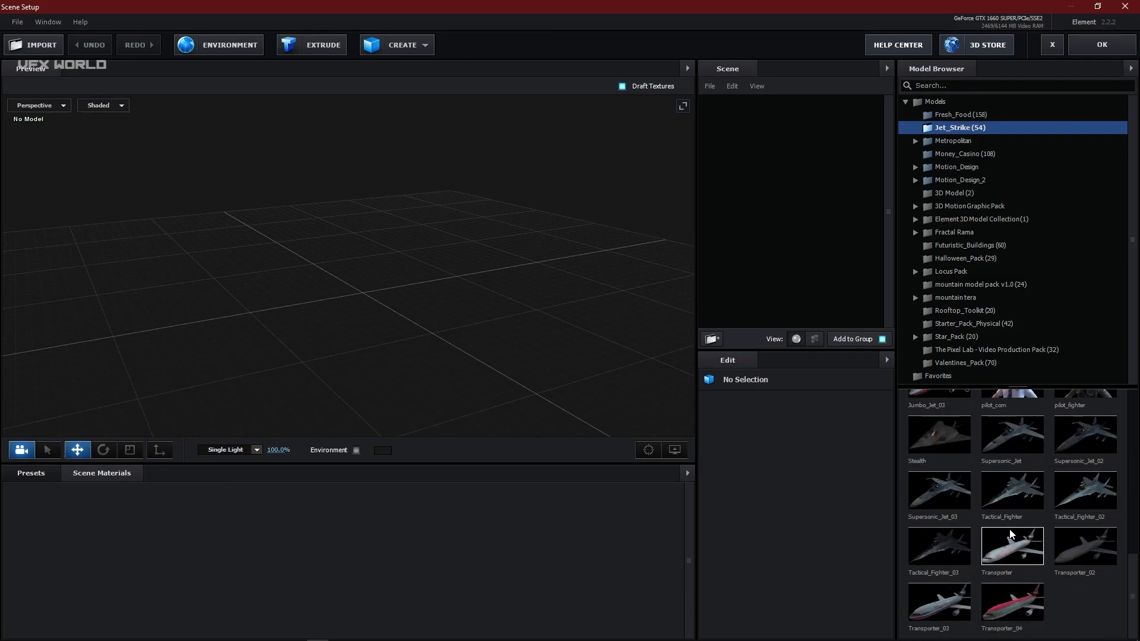
{"action": "scroll", "coordinate": [1010, 533], "scroll_direction": "down", "scroll_amount": 3}
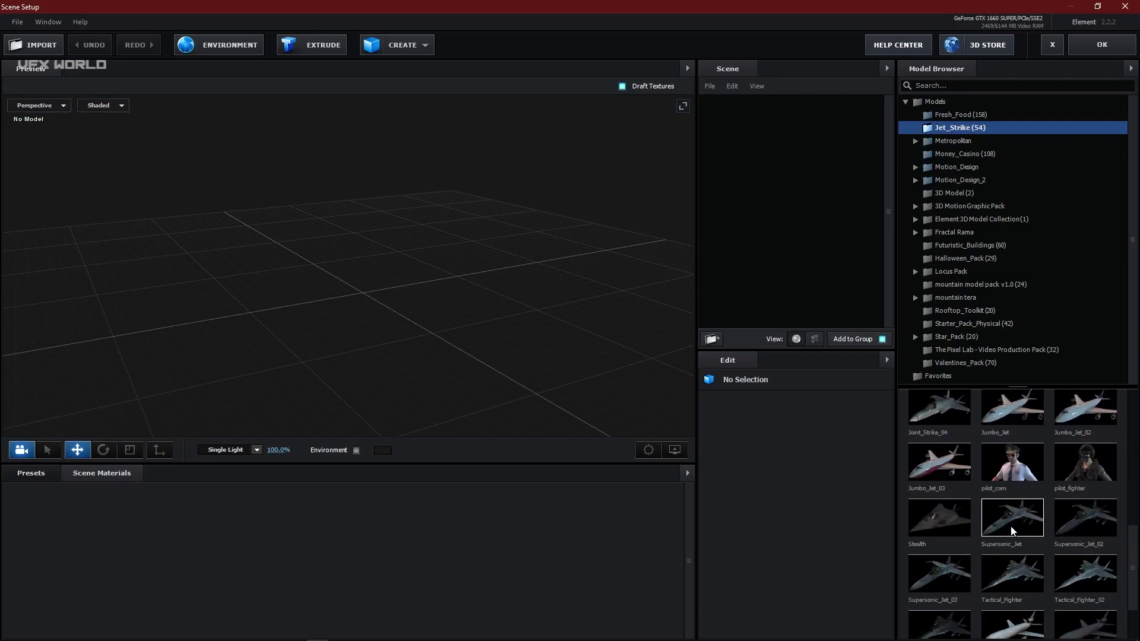
{"action": "left_click", "coordinate": [953, 525]}
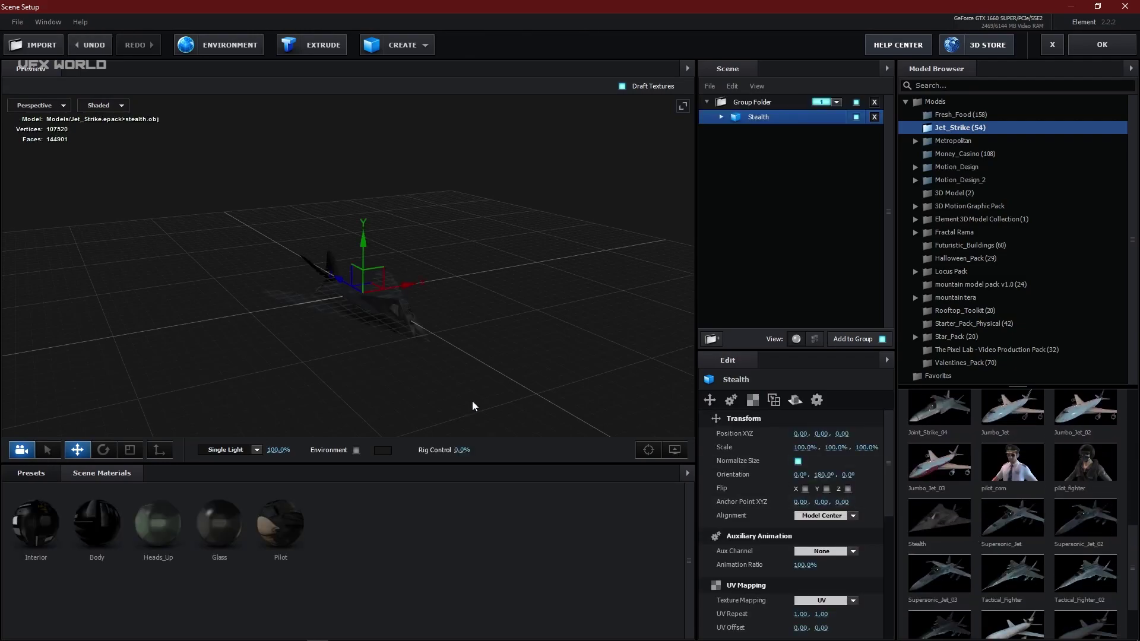
{"action": "left_click_drag", "start_coordinate": [339, 379], "coordinate": [530, 292]}
Hide the grid in the preview display options.
{"action": "left_click", "coordinate": [674, 453]}
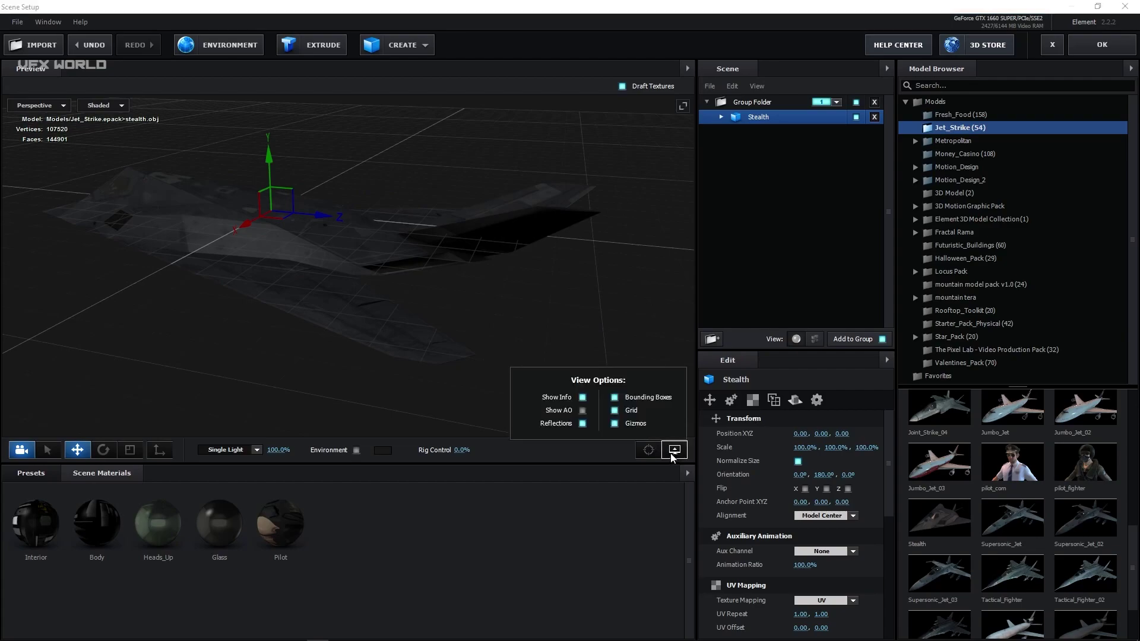
{"action": "left_click", "coordinate": [614, 411]}
{"action": "left_click_drag", "start_coordinate": [511, 333], "coordinate": [481, 300]}
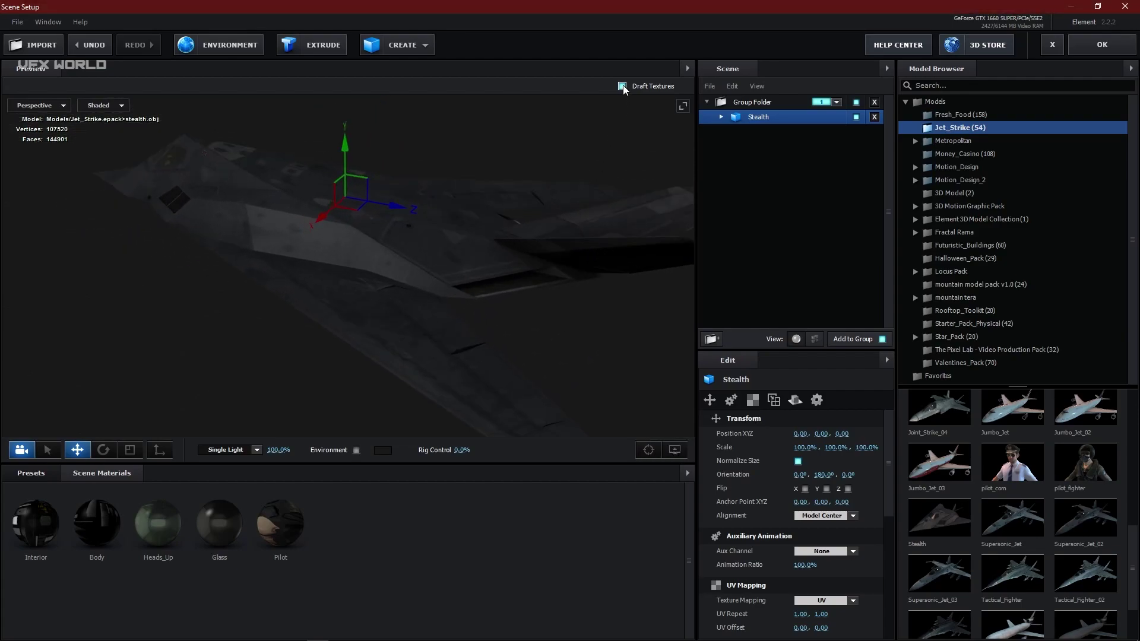
{"action": "left_click_drag", "start_coordinate": [614, 102], "coordinate": [499, 261]}
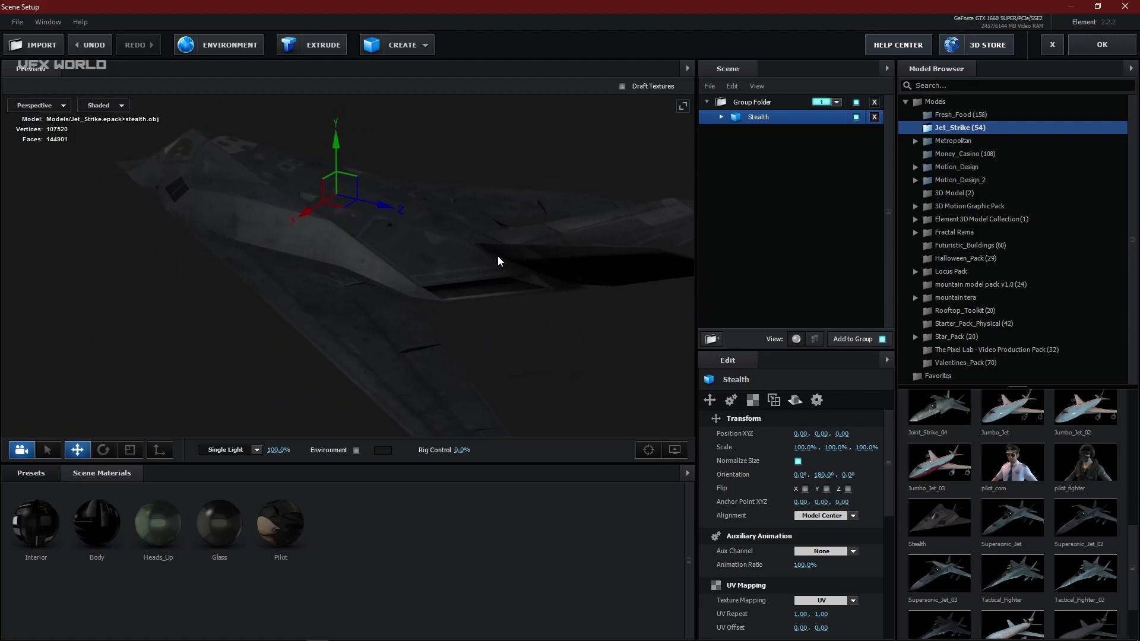
Set the Body and Interior materials to Physical Shader and adjust the Glass material type.
{"action": "left_click", "coordinate": [721, 118]}
{"action": "left_click", "coordinate": [766, 132]}
{"action": "left_click", "coordinate": [811, 434]}
{"action": "left_click", "coordinate": [806, 451]}
{"action": "left_click", "coordinate": [775, 147]}
{"action": "left_click", "coordinate": [818, 436]}
{"action": "left_click", "coordinate": [812, 451]}
{"action": "left_click", "coordinate": [772, 176]}
{"action": "left_click", "coordinate": [801, 435]}
{"action": "left_click", "coordinate": [796, 462]}
{"action": "left_click", "coordinate": [801, 435]}
{"action": "left_click", "coordinate": [812, 450]}
Make the Heads_Up and Pilot materials Physical Shader too.
{"action": "left_click", "coordinate": [778, 162]}
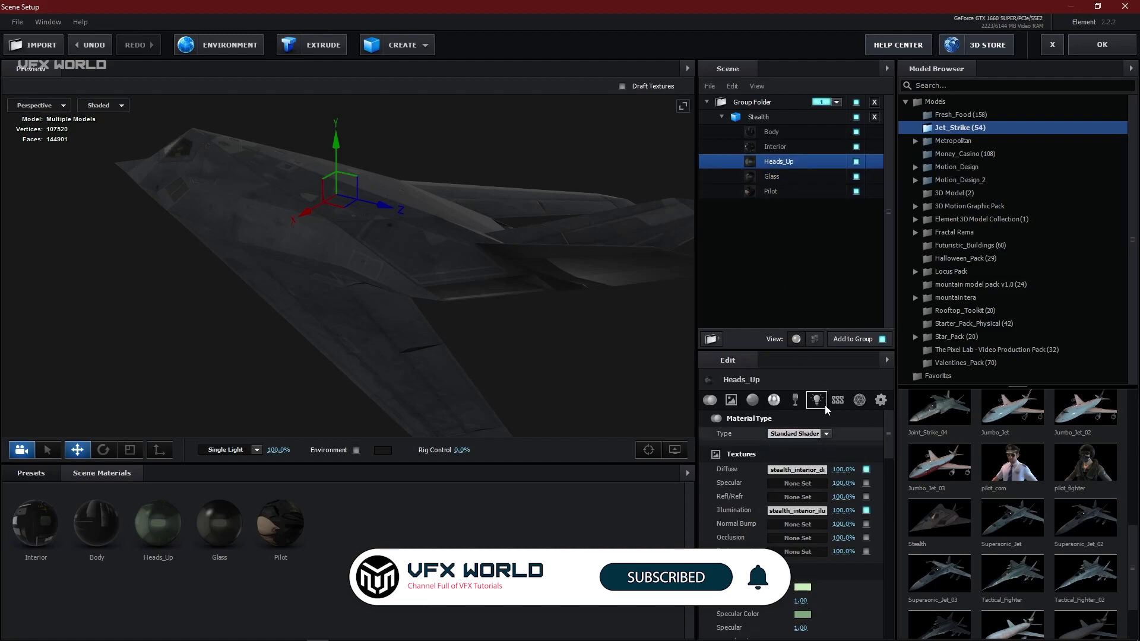
{"action": "left_click", "coordinate": [802, 434]}
{"action": "left_click", "coordinate": [809, 451]}
{"action": "left_click", "coordinate": [771, 191]}
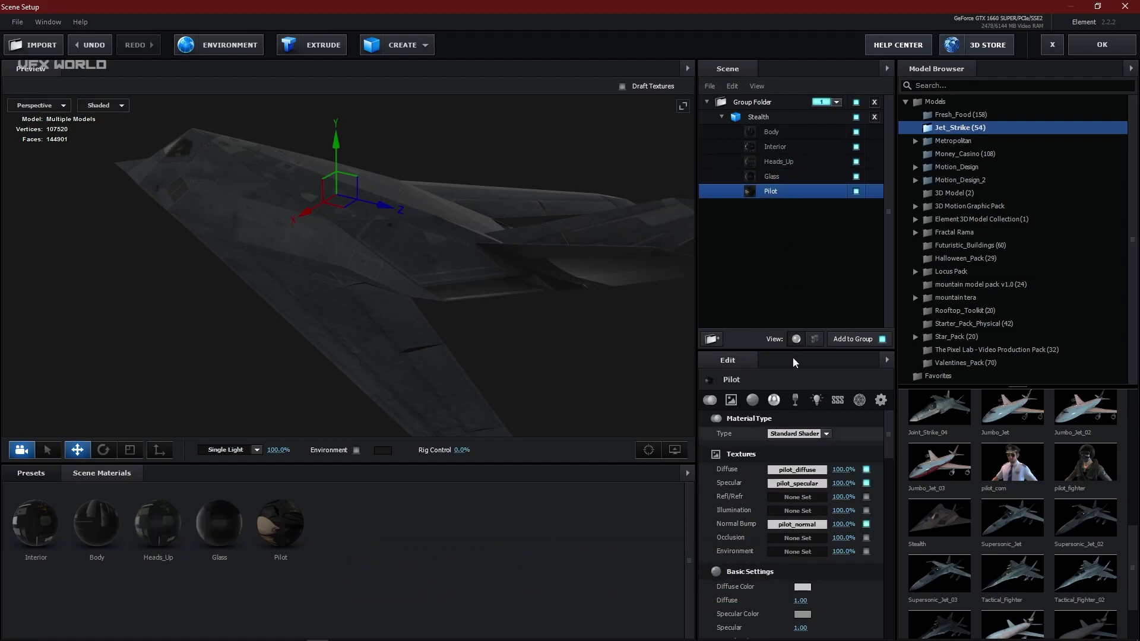
{"action": "left_click", "coordinate": [801, 434]}
{"action": "left_click", "coordinate": [809, 450]}
{"action": "mouse_move", "coordinate": [425, 362]}
{"action": "left_mouse_down"}
{"action": "mouse_move", "coordinate": [501, 352]}
{"action": "mouse_move", "coordinate": [416, 368]}
{"action": "left_mouse_up"}
Light the jet with the Basic_2K_12 environment map and show it as the background.
{"action": "left_click", "coordinate": [31, 473]}
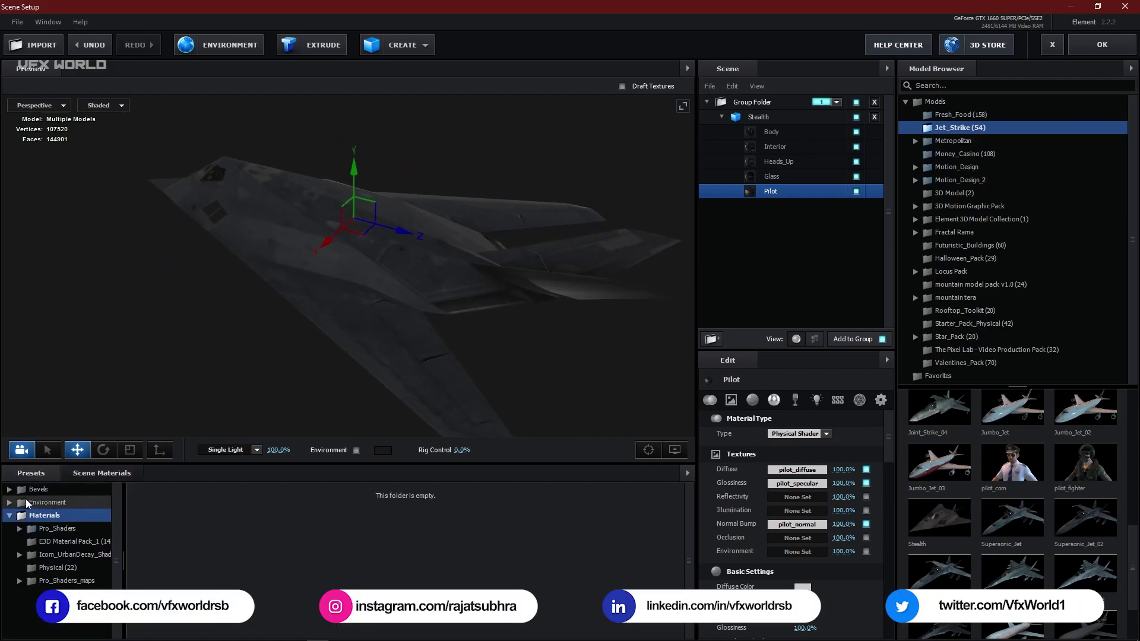
{"action": "left_click", "coordinate": [48, 504]}
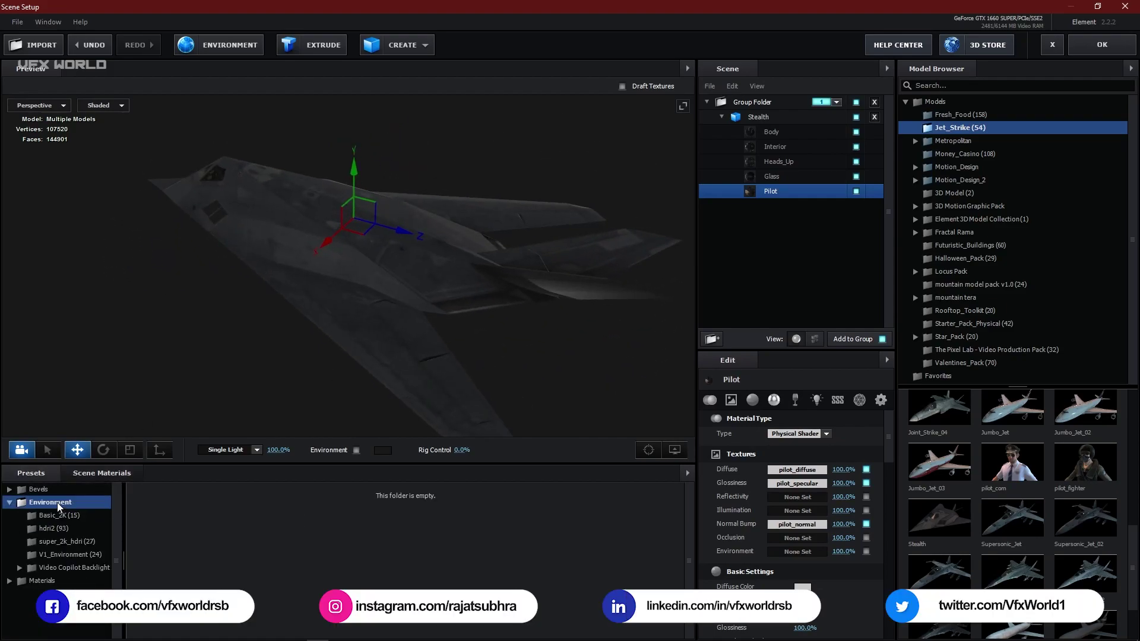
{"action": "left_click", "coordinate": [59, 514]}
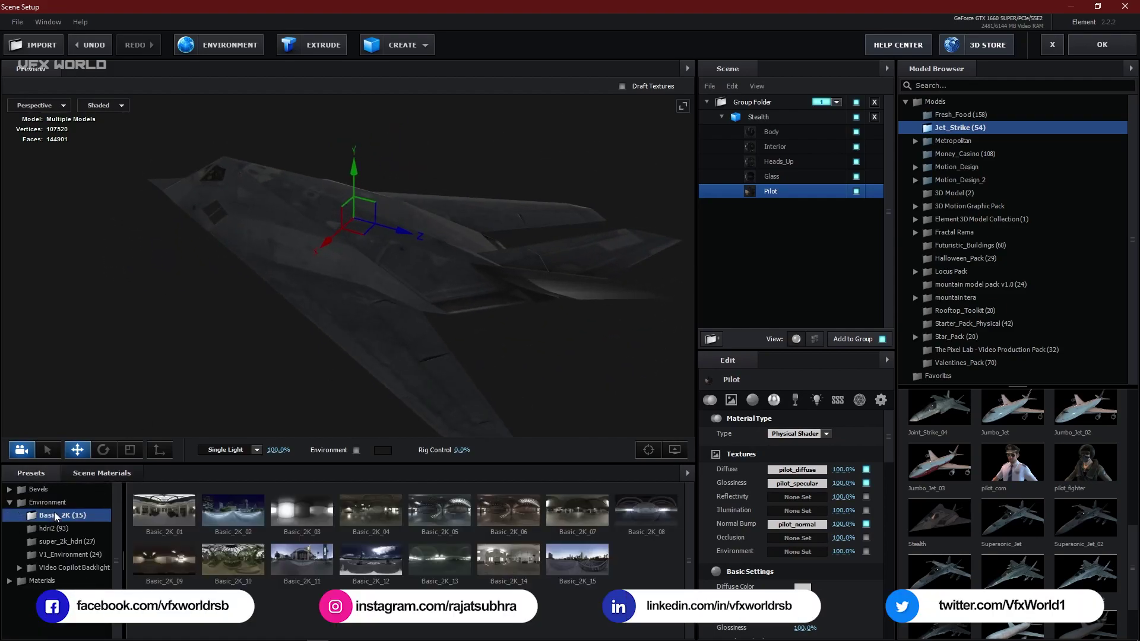
{"action": "left_click", "coordinate": [362, 566]}
{"action": "left_click", "coordinate": [567, 565]}
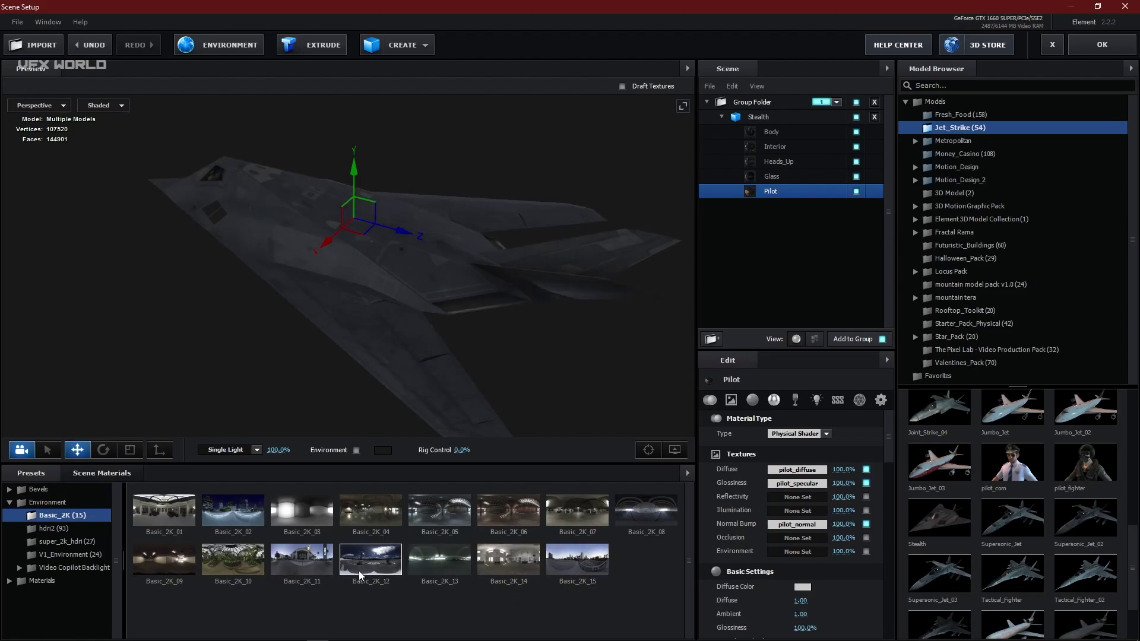
{"action": "left_click", "coordinate": [356, 567]}
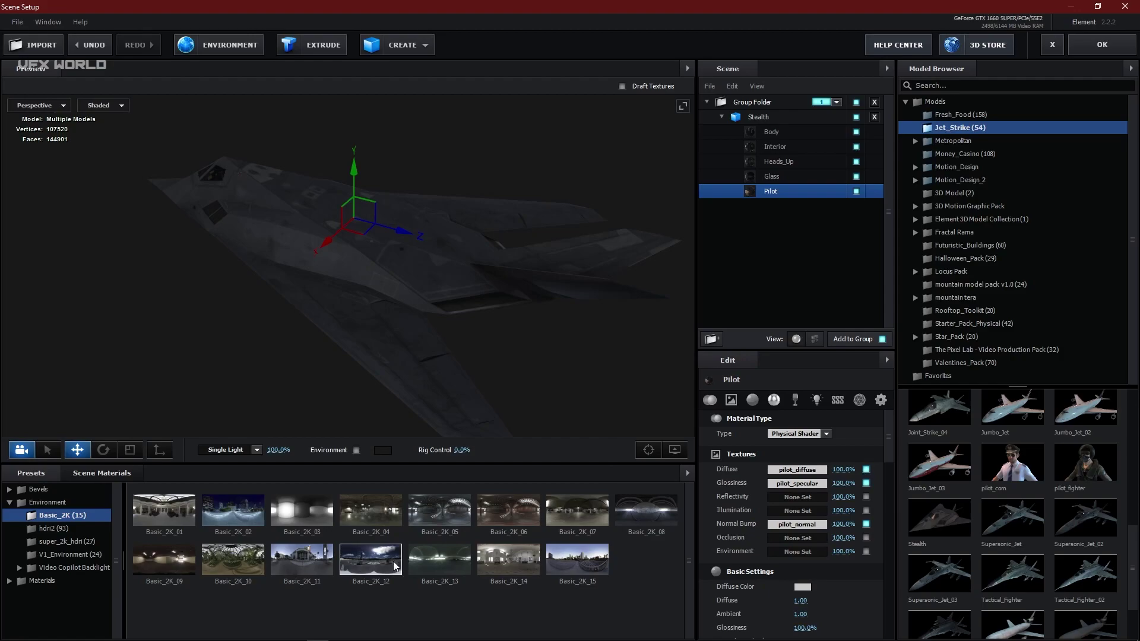
{"action": "left_click_drag", "start_coordinate": [472, 339], "coordinate": [431, 297]}
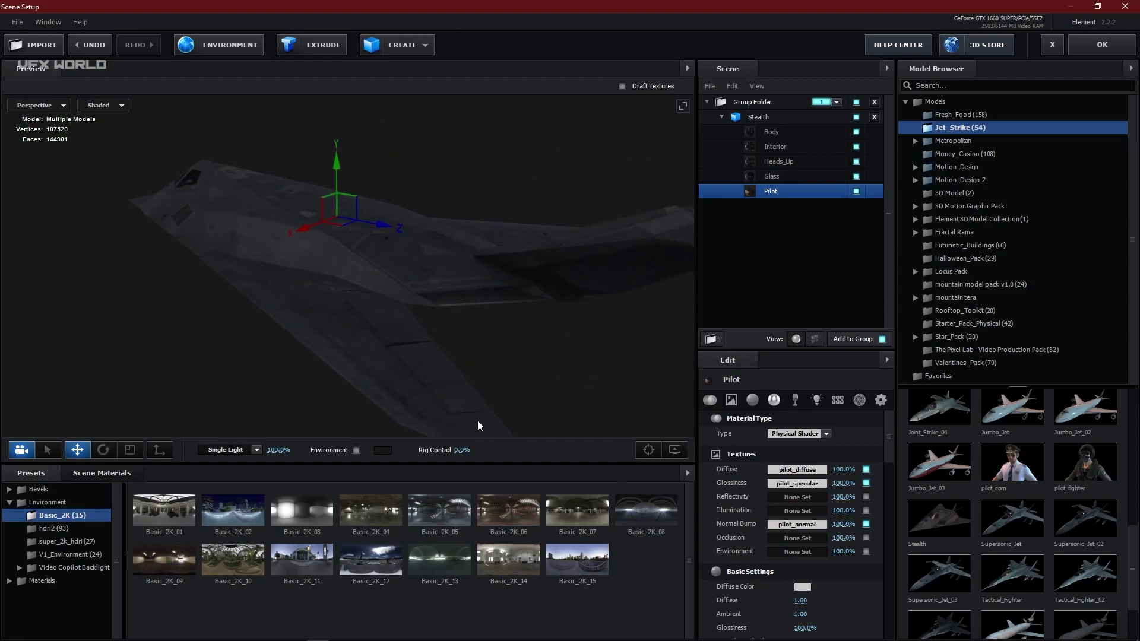
{"action": "left_click", "coordinate": [356, 450]}
{"action": "left_click_drag", "start_coordinate": [410, 362], "coordinate": [424, 290]}
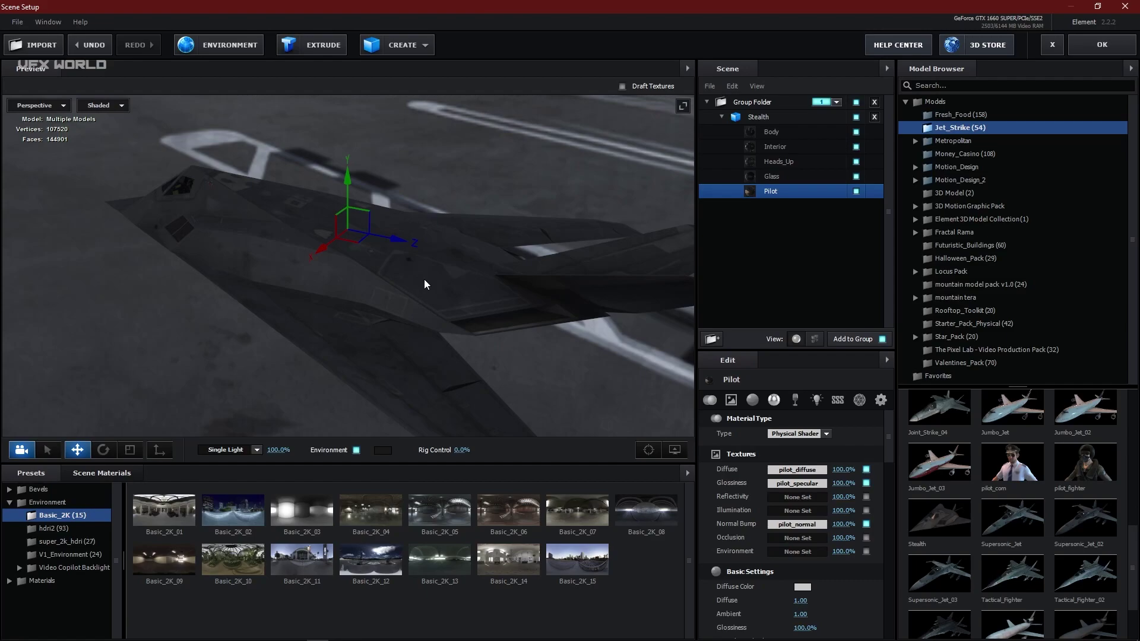
Raise the Body material's reflectivity intensity to 7%.
{"action": "left_click", "coordinate": [424, 280]}
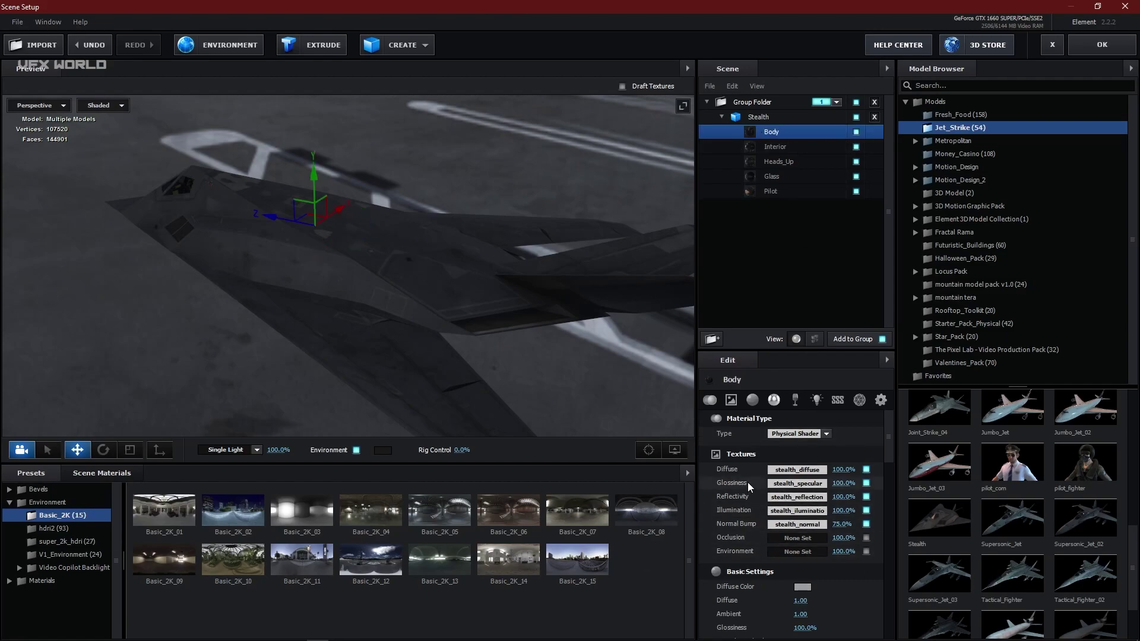
{"action": "scroll", "coordinate": [819, 523], "scroll_direction": "down", "scroll_amount": 5}
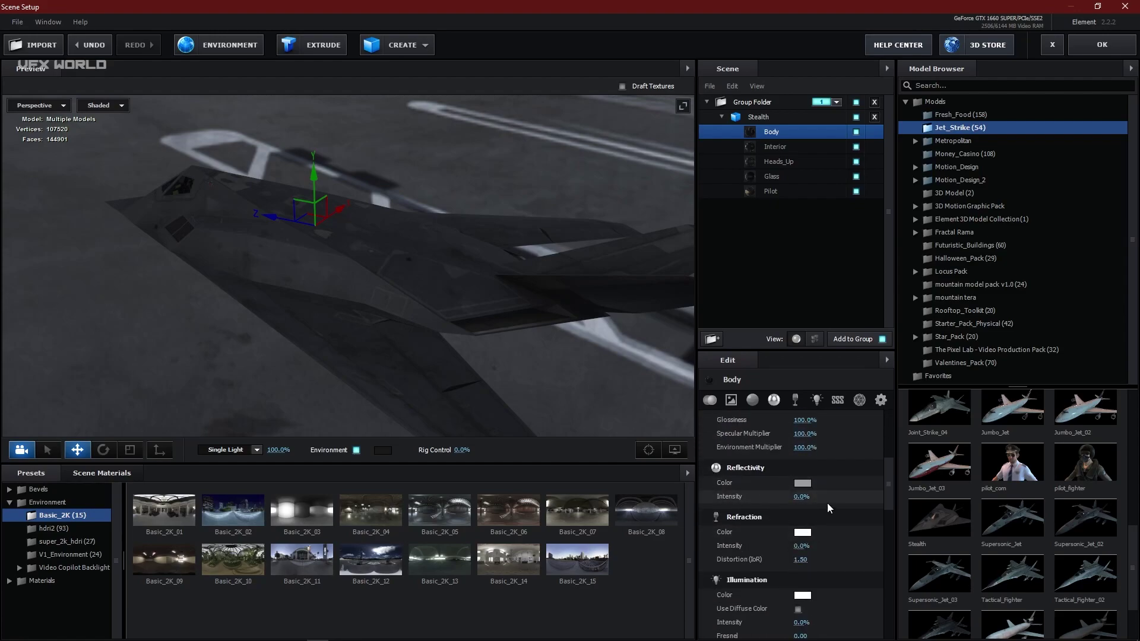
{"action": "left_click_drag", "start_coordinate": [801, 496], "coordinate": [842, 497]}
{"action": "left_click_drag", "start_coordinate": [567, 435], "coordinate": [386, 301]}
{"action": "scroll", "coordinate": [807, 490], "scroll_direction": "up", "scroll_amount": 3}
{"action": "scroll", "coordinate": [808, 491], "scroll_direction": "up", "scroll_amount": 2}
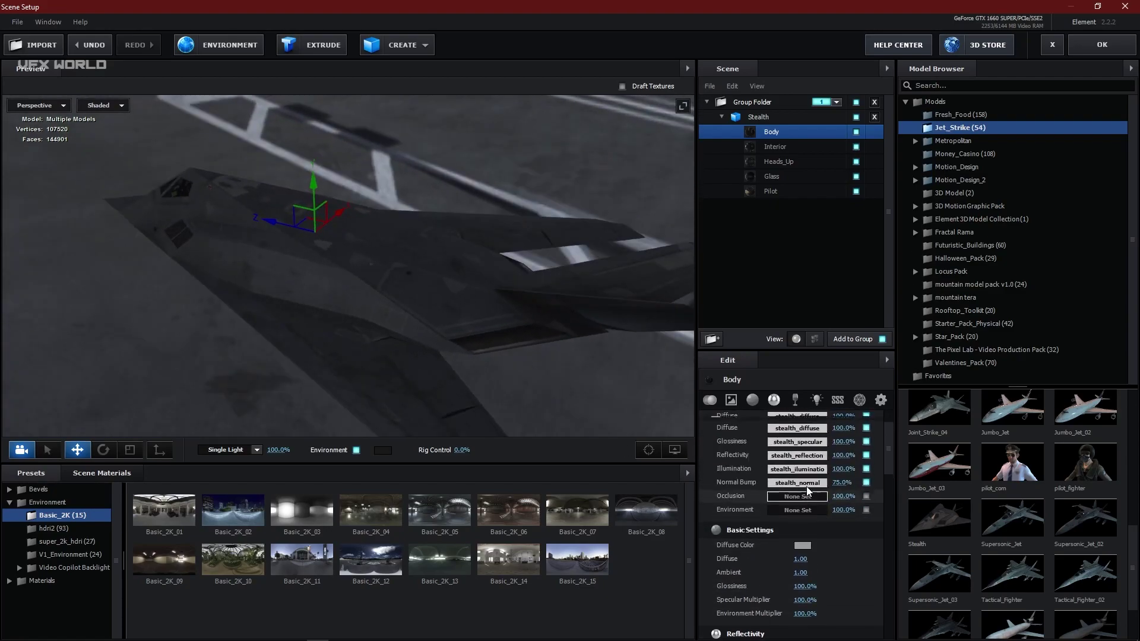
Brighten the midtones of the Body's glossiness and reflectivity texture maps.
{"action": "left_click", "coordinate": [813, 450]}
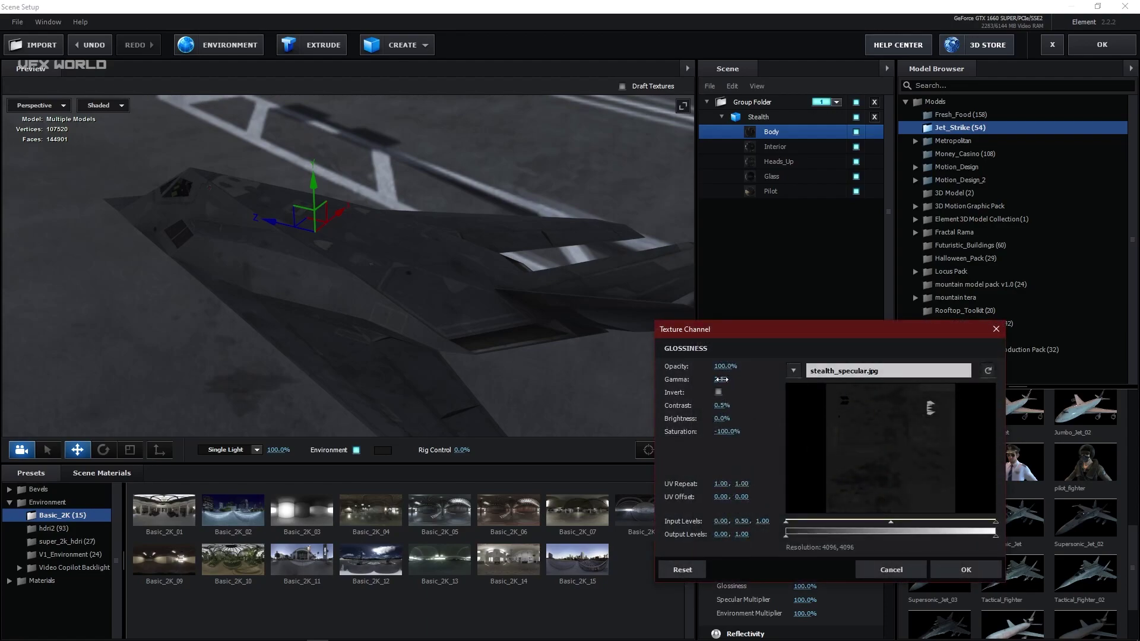
{"action": "left_click_drag", "start_coordinate": [729, 381], "coordinate": [729, 381]}
{"action": "left_click_drag", "start_coordinate": [891, 526], "coordinate": [867, 521]}
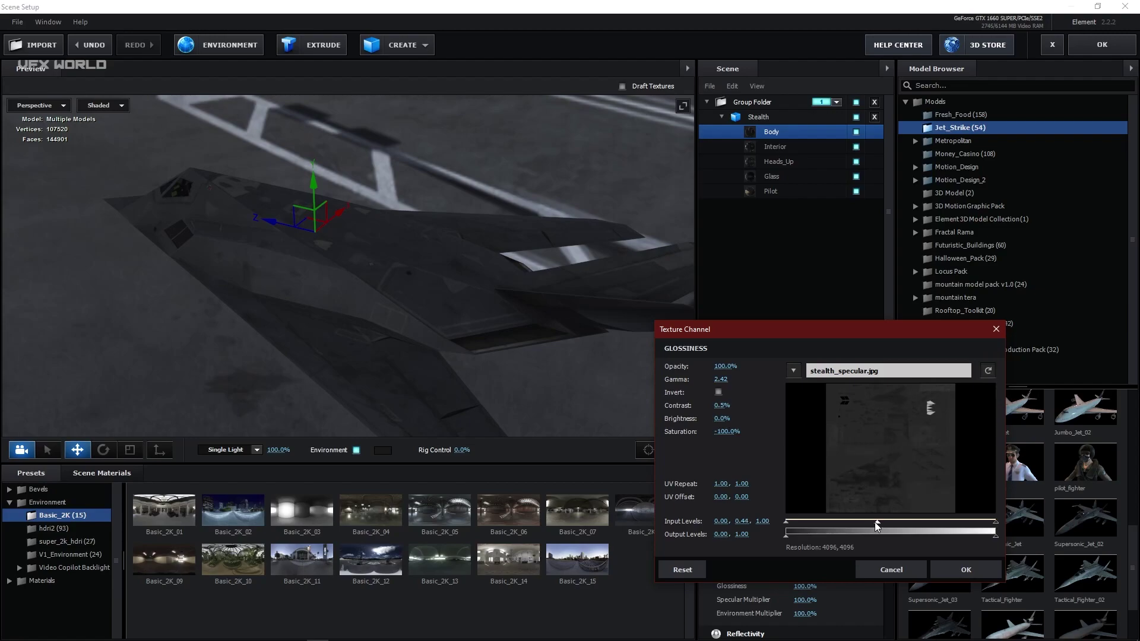
{"action": "left_click", "coordinate": [944, 569]}
{"action": "left_click", "coordinate": [790, 449]}
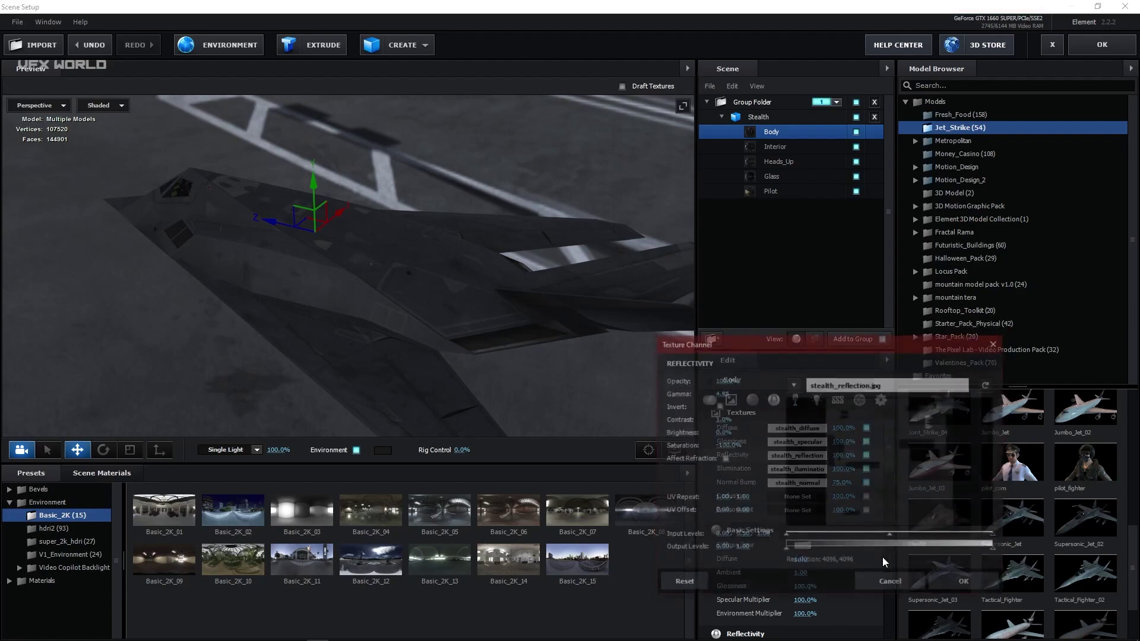
{"action": "left_click_drag", "start_coordinate": [891, 538], "coordinate": [875, 537]}
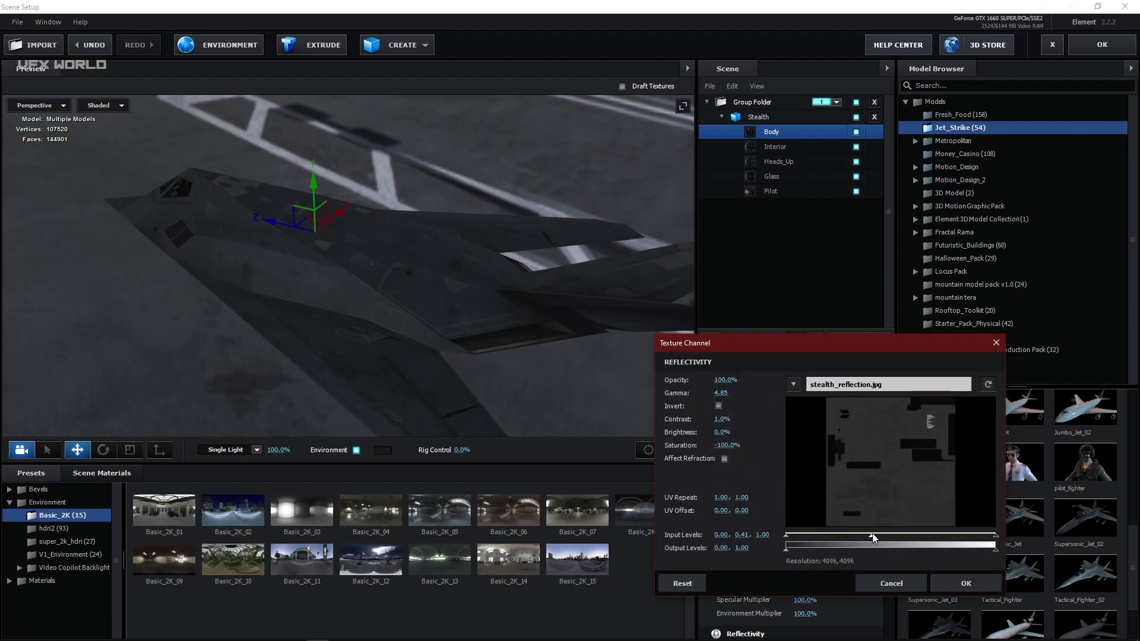
{"action": "left_click", "coordinate": [979, 584]}
{"action": "left_click_drag", "start_coordinate": [470, 316], "coordinate": [770, 191]}
{"action": "left_click", "coordinate": [780, 176]}
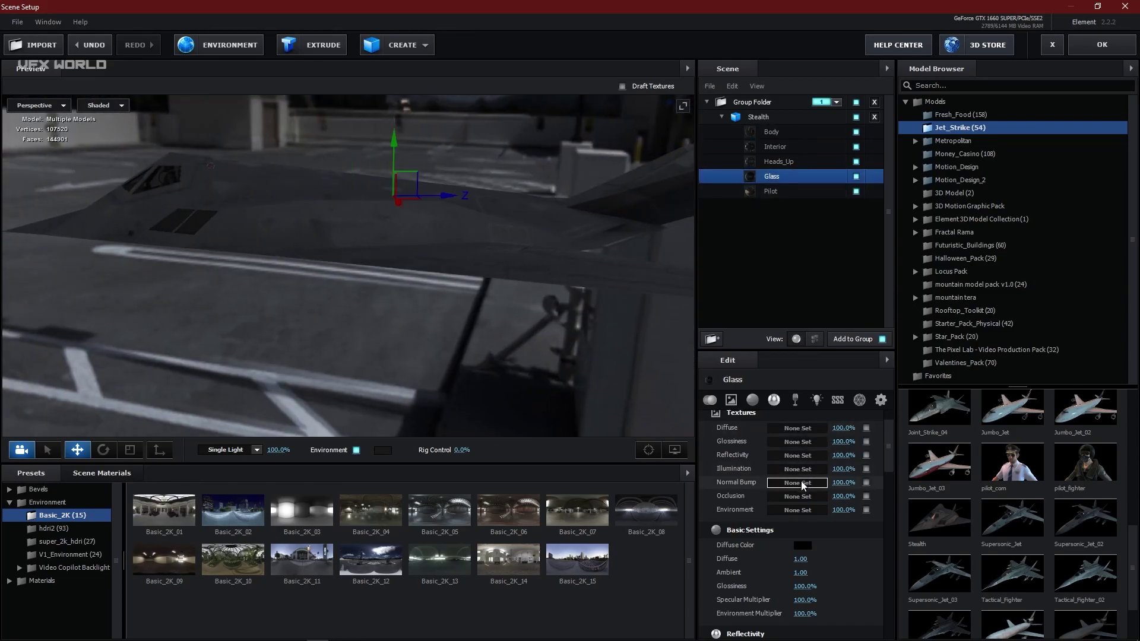
Set the cockpit Glass reflectivity intensity to 61% and apply the scene with OK.
{"action": "scroll", "coordinate": [802, 479], "scroll_direction": "down", "scroll_amount": 6}
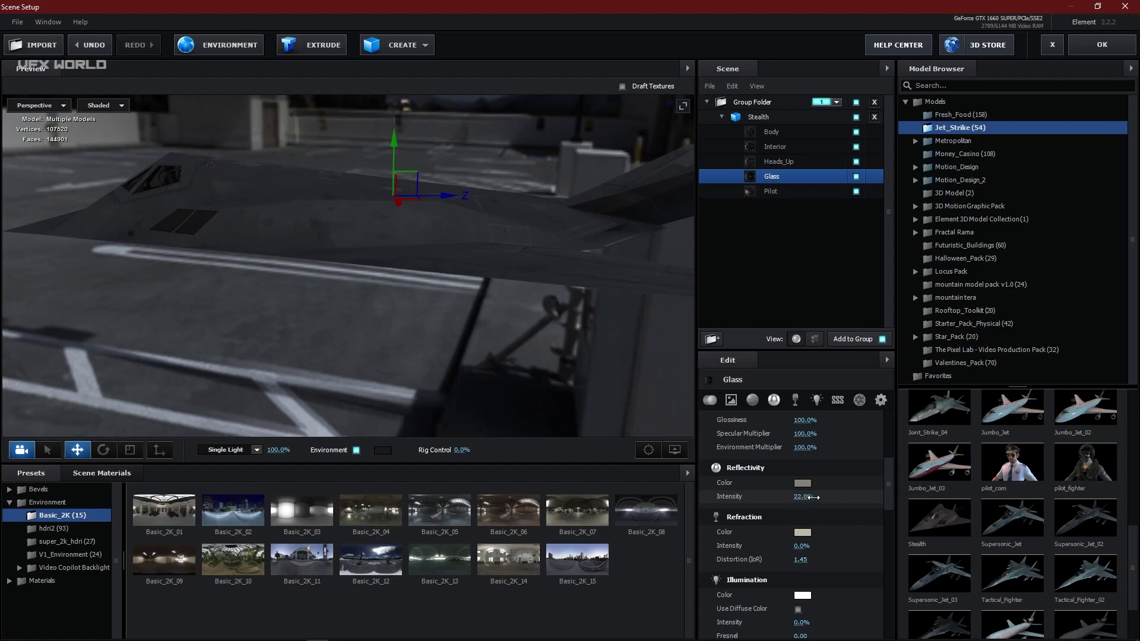
{"action": "left_click_drag", "start_coordinate": [522, 356], "coordinate": [409, 332]}
{"action": "mouse_move", "coordinate": [805, 496]}
{"action": "left_mouse_down"}
{"action": "mouse_move", "coordinate": [843, 499]}
{"action": "mouse_move", "coordinate": [824, 506]}
{"action": "left_mouse_up"}
{"action": "left_click_drag", "start_coordinate": [387, 296], "coordinate": [528, 342]}
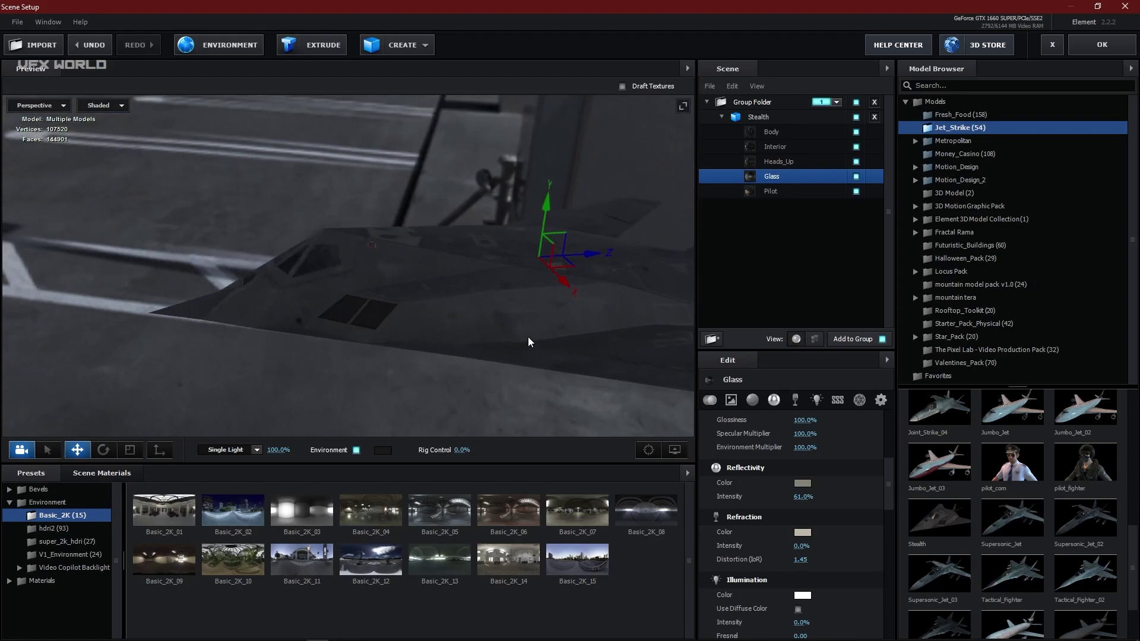
{"action": "left_click", "coordinate": [1120, 53]}
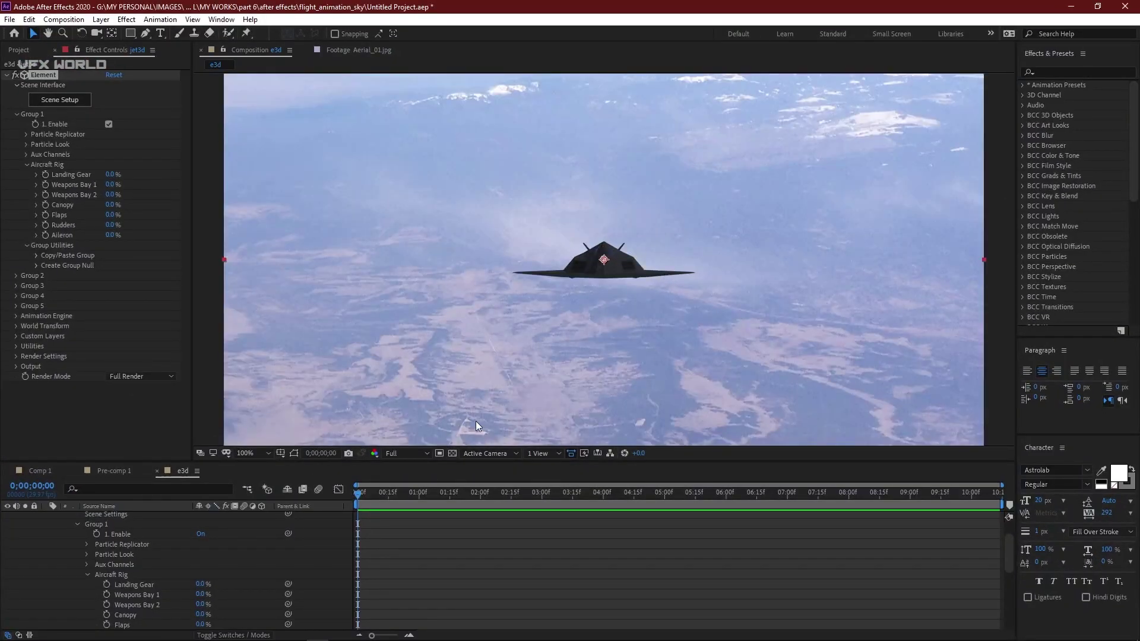
Fit the composition view up to 100% and collapse jet3d's effects.
{"action": "left_click", "coordinate": [252, 453]}
{"action": "left_click", "coordinate": [272, 255]}
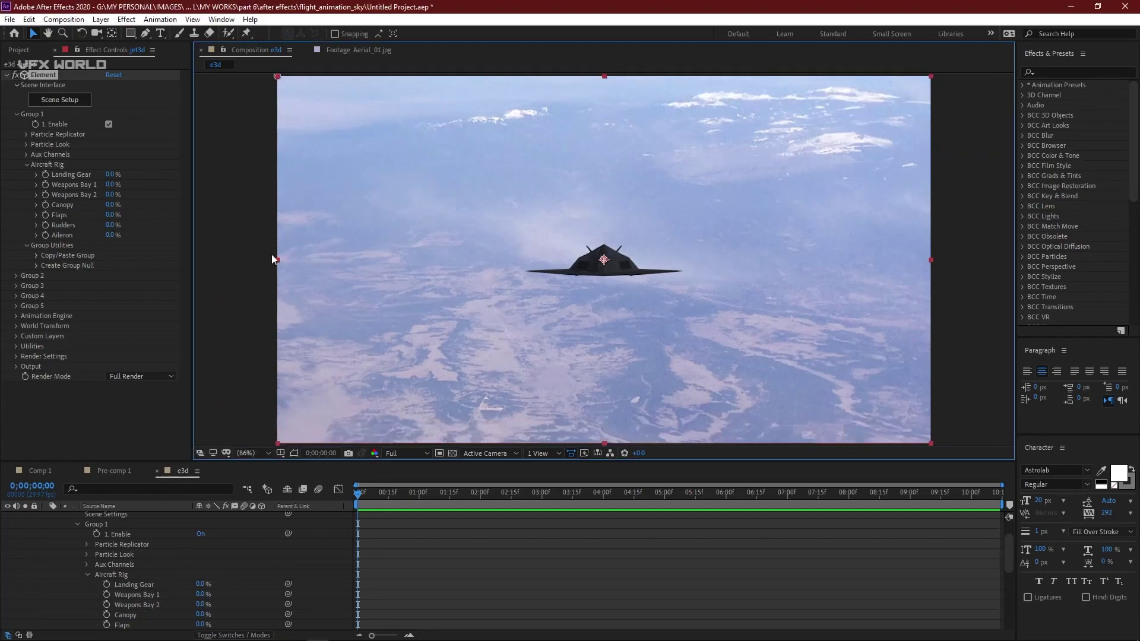
{"action": "scroll", "coordinate": [99, 590], "scroll_direction": "up", "scroll_amount": 3}
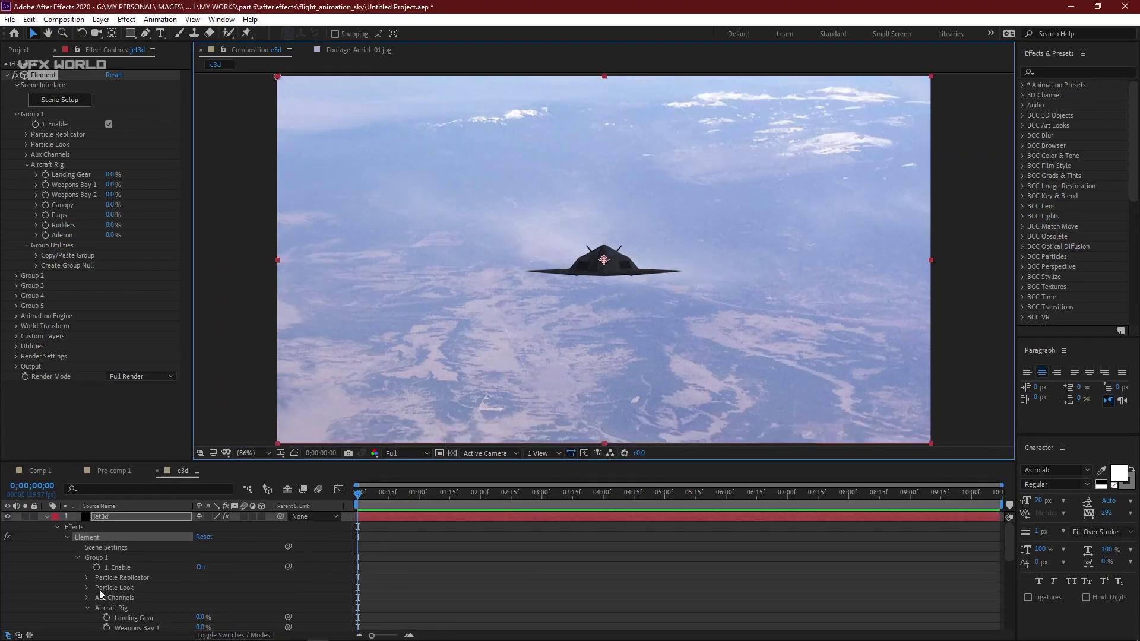
{"action": "left_click", "coordinate": [45, 515]}
Add a two-node camera named Camera 1 with the 80mm lens preset.
{"action": "right_click", "coordinate": [155, 575]}
{"action": "mouse_move", "coordinate": [201, 448]}
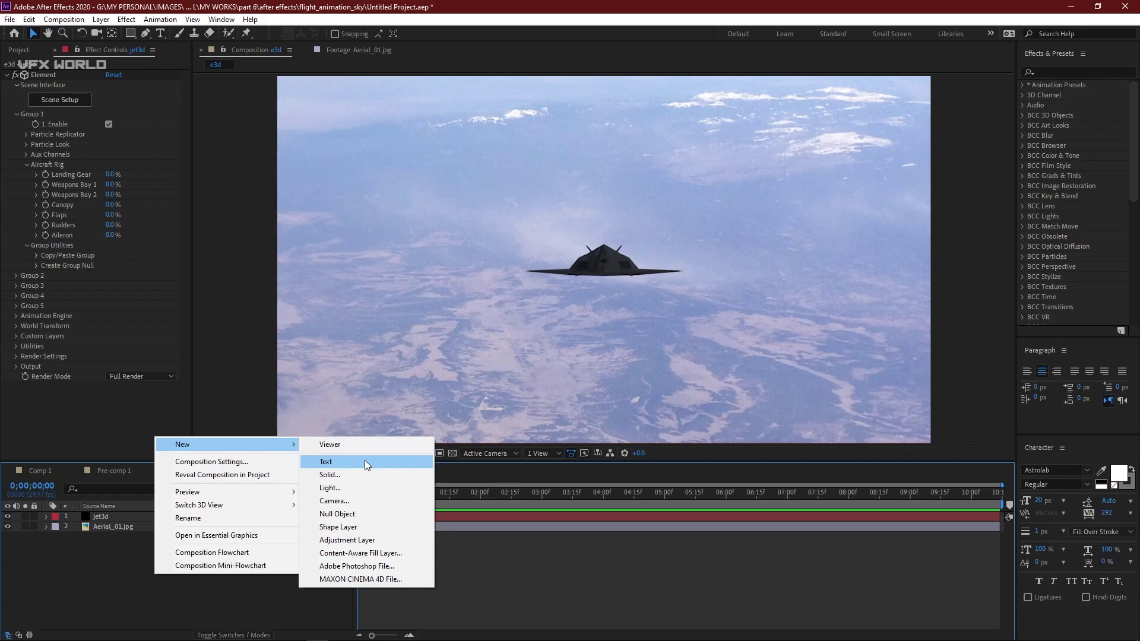
{"action": "left_click", "coordinate": [363, 501]}
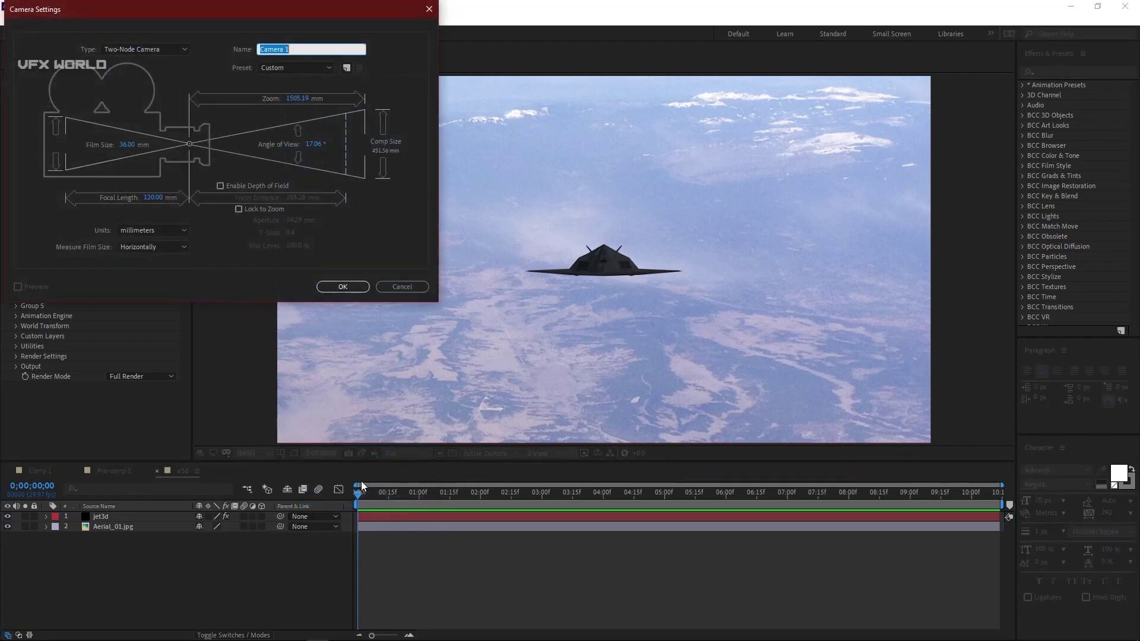
{"action": "left_click", "coordinate": [282, 71]}
{"action": "left_click", "coordinate": [294, 177]}
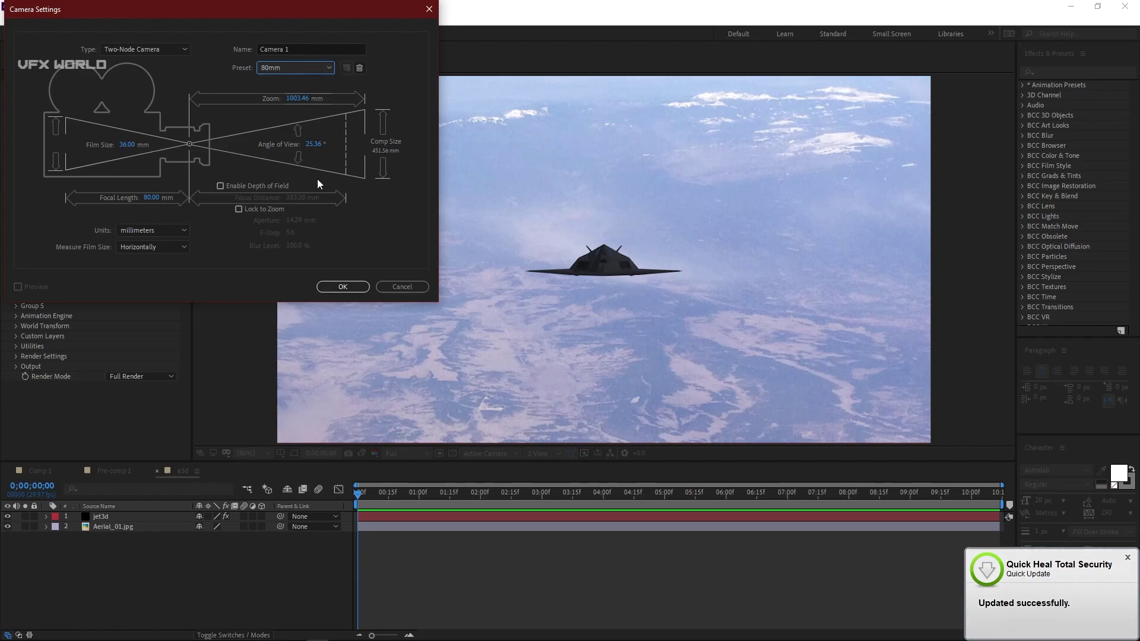
{"action": "left_click", "coordinate": [312, 67]}
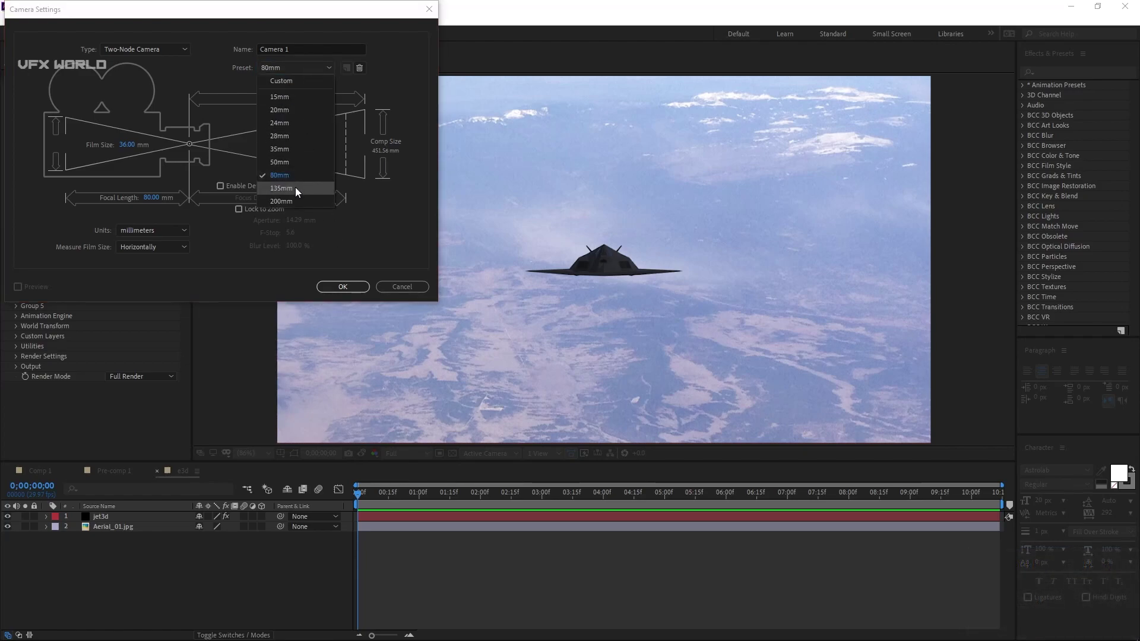
{"action": "left_click", "coordinate": [373, 205]}
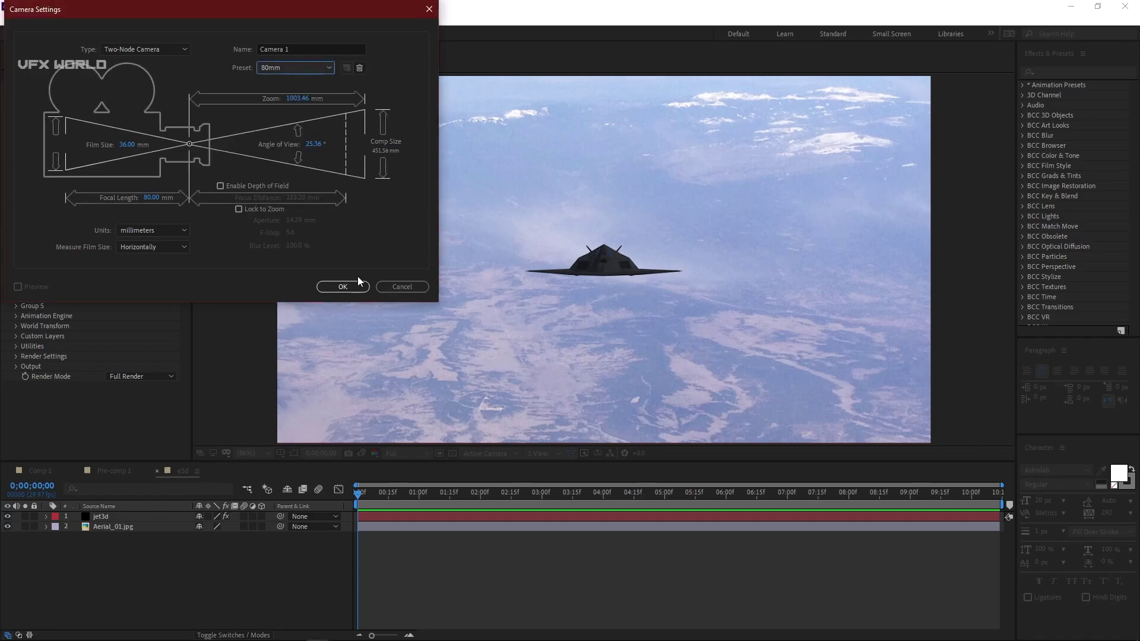
{"action": "left_click", "coordinate": [343, 287]}
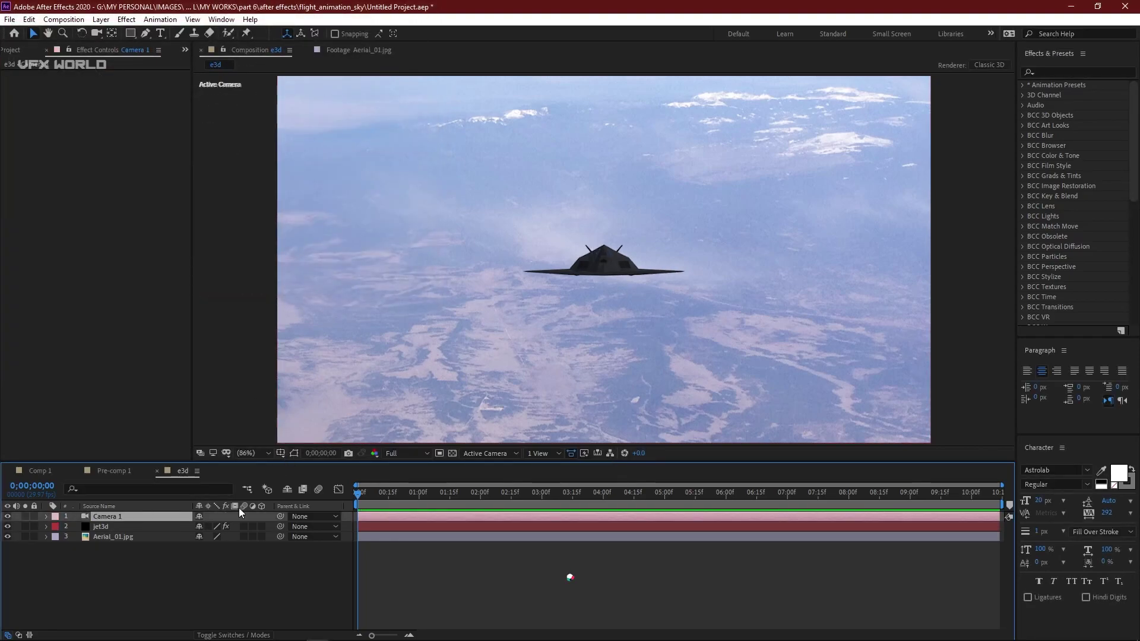
Make Aerial_01.jpg a 3D layer and push its Z position far behind the jet.
{"action": "left_click", "coordinate": [132, 537]}
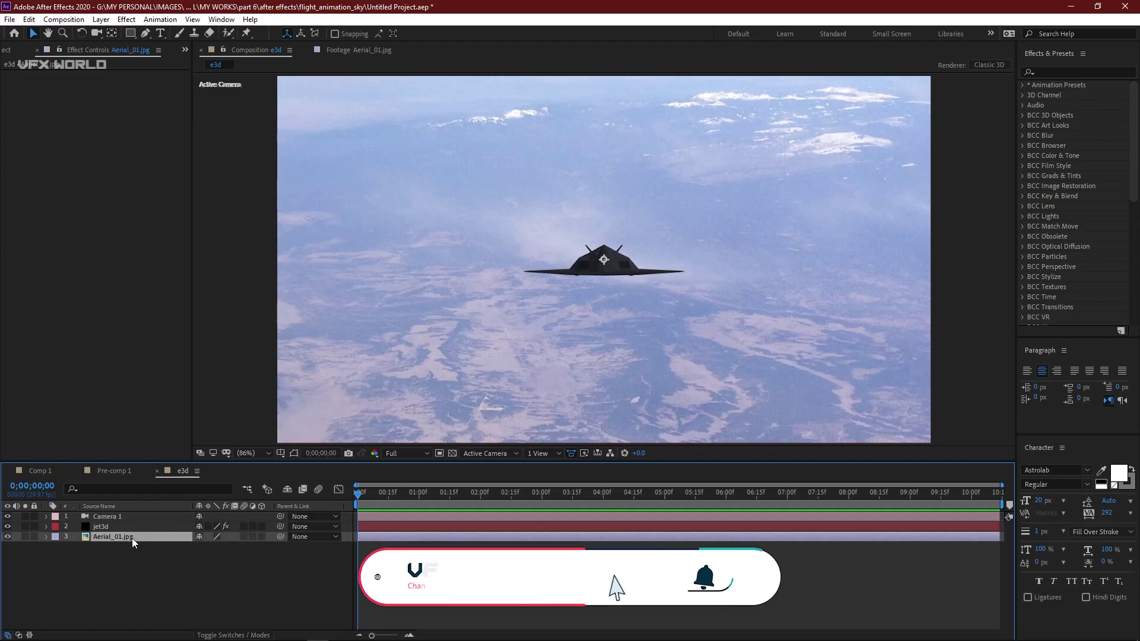
{"action": "left_click", "coordinate": [259, 538]}
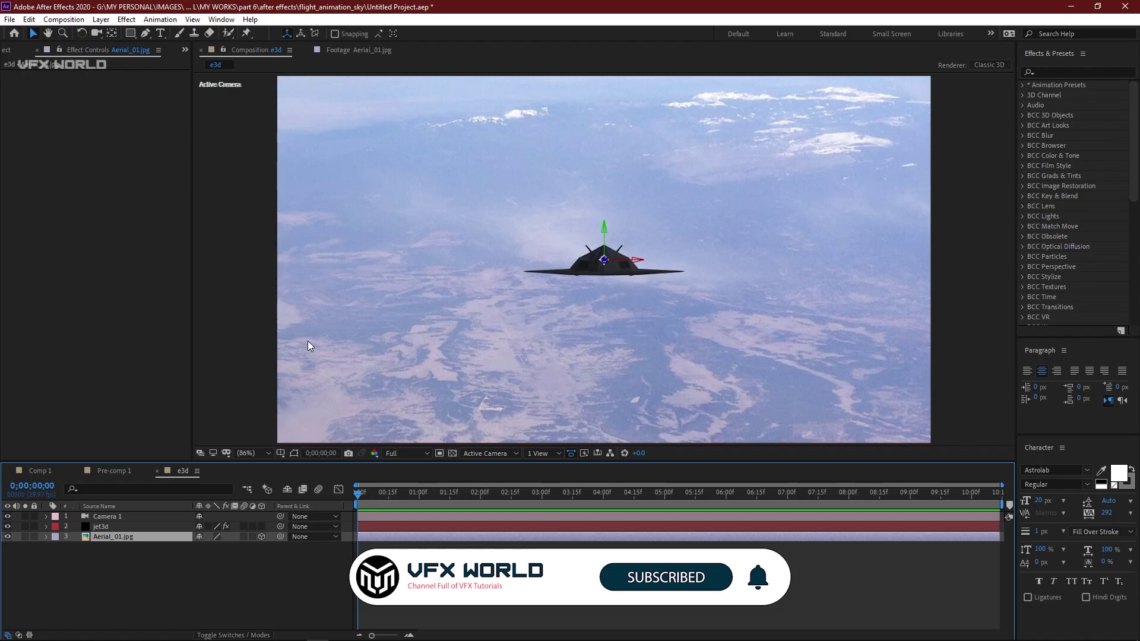
{"action": "key", "text": "p"}
{"action": "left_click_drag", "start_coordinate": [237, 549], "coordinate": [262, 590]}
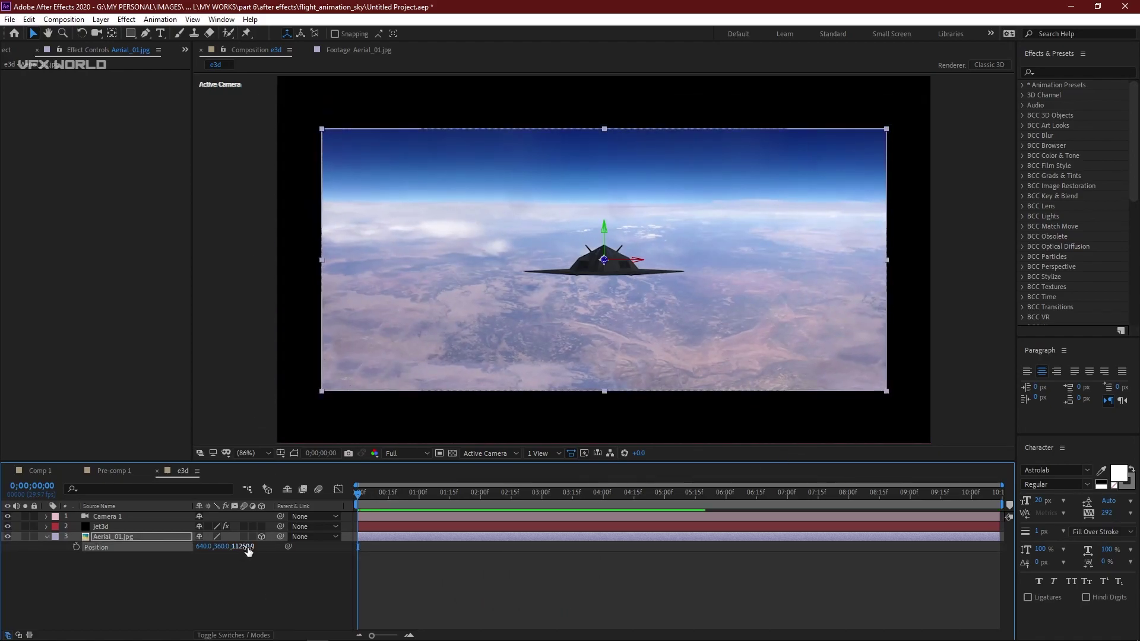
{"action": "left_click_drag", "start_coordinate": [248, 546], "coordinate": [958, 498]}
Scale the Aerial_01.jpg sky up to 694% so it fills the frame.
{"action": "left_click", "coordinate": [173, 540]}
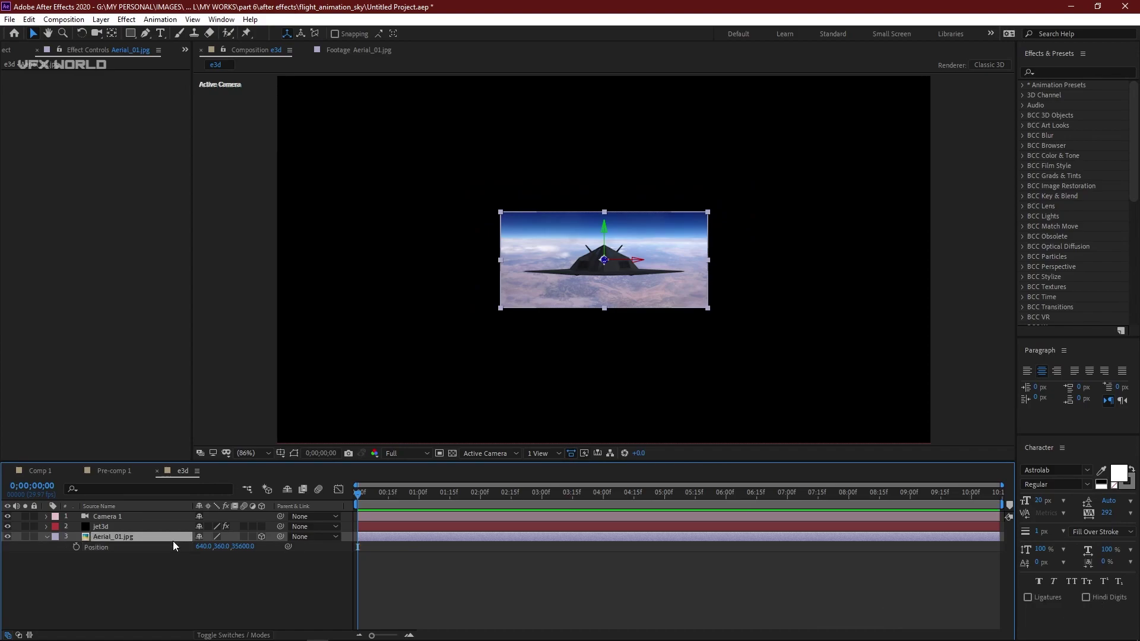
{"action": "key", "text": "s"}
{"action": "left_click_drag", "start_coordinate": [215, 546], "coordinate": [442, 533]}
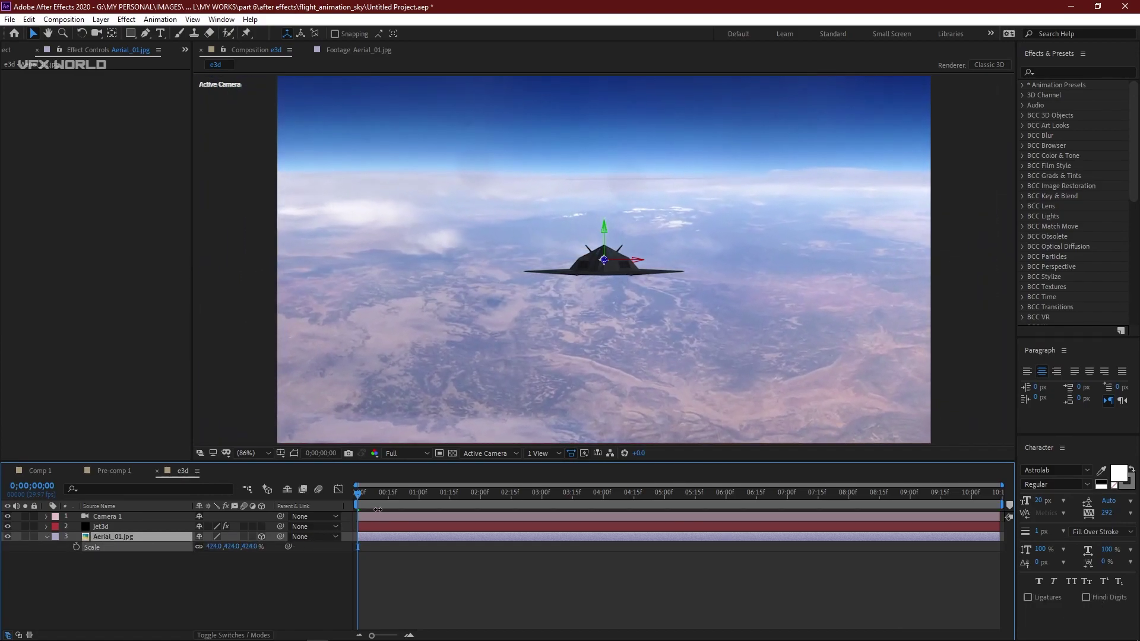
{"action": "scroll", "coordinate": [634, 217], "scroll_direction": "up", "scroll_amount": 1}
{"action": "left_click_drag", "start_coordinate": [633, 213], "coordinate": [623, 226]}
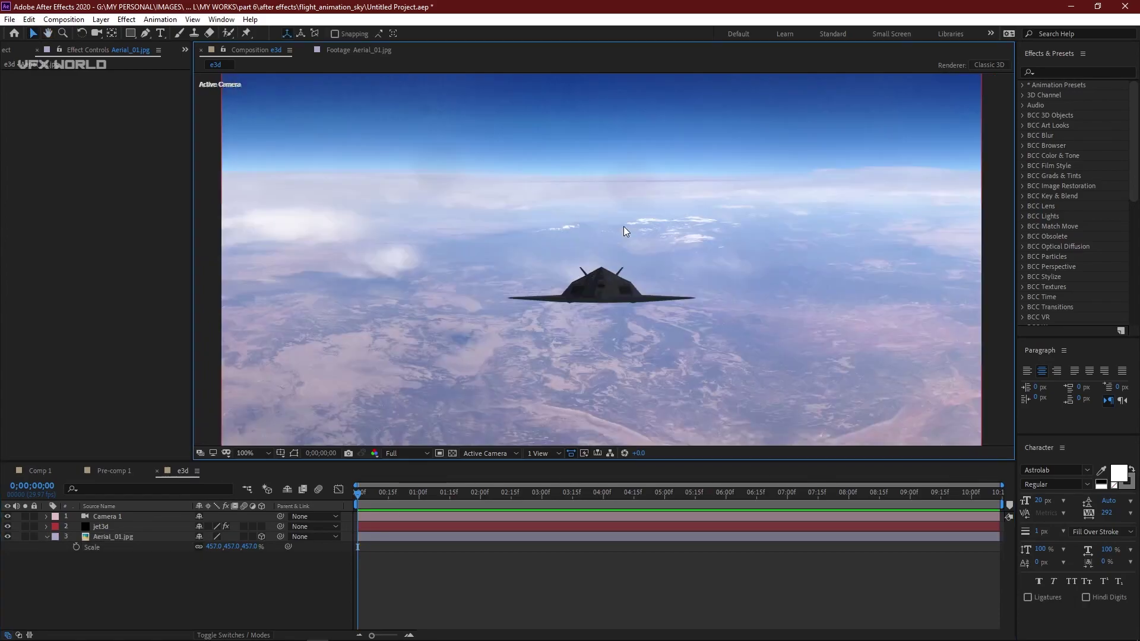
{"action": "left_click_drag", "start_coordinate": [227, 547], "coordinate": [368, 546]}
{"action": "left_click_drag", "start_coordinate": [592, 315], "coordinate": [585, 325]}
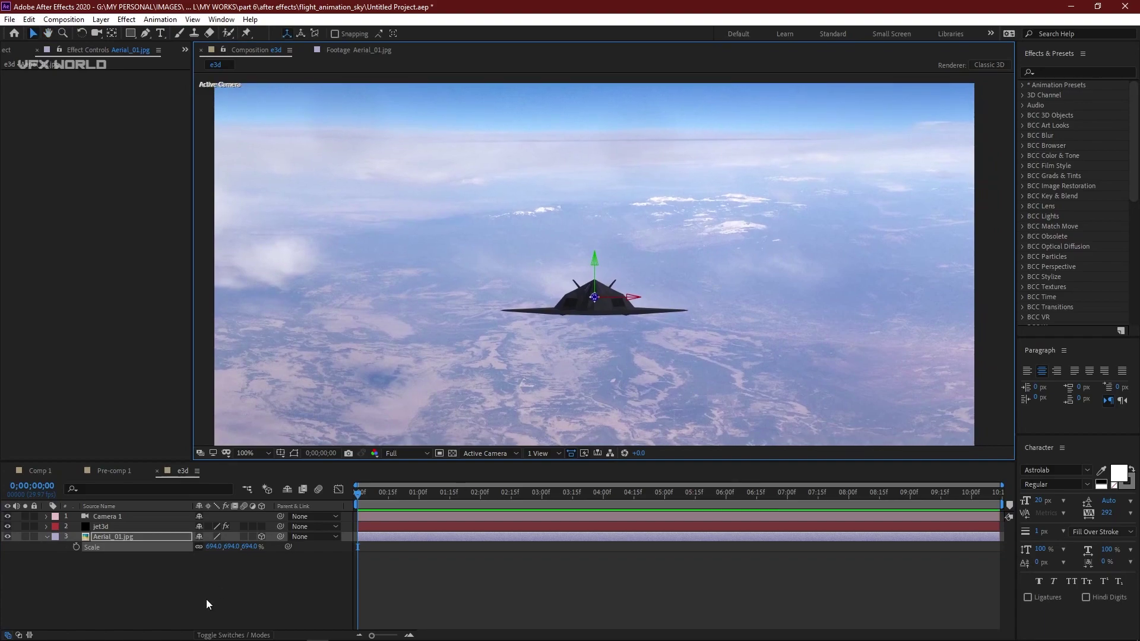
{"action": "left_click", "coordinate": [205, 599]}
{"action": "left_click", "coordinate": [136, 515]}
Orbit the view and create a Group 1 Null for jet3d with Create Group Null.
{"action": "key", "text": "c"}
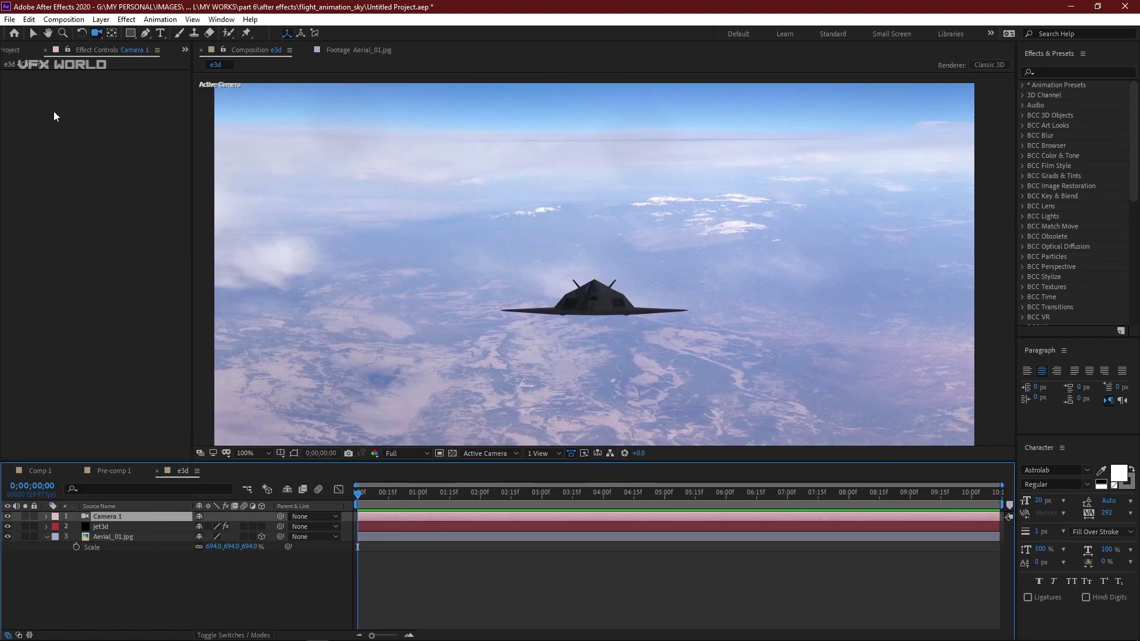
{"action": "left_click_drag", "start_coordinate": [547, 272], "coordinate": [579, 310]}
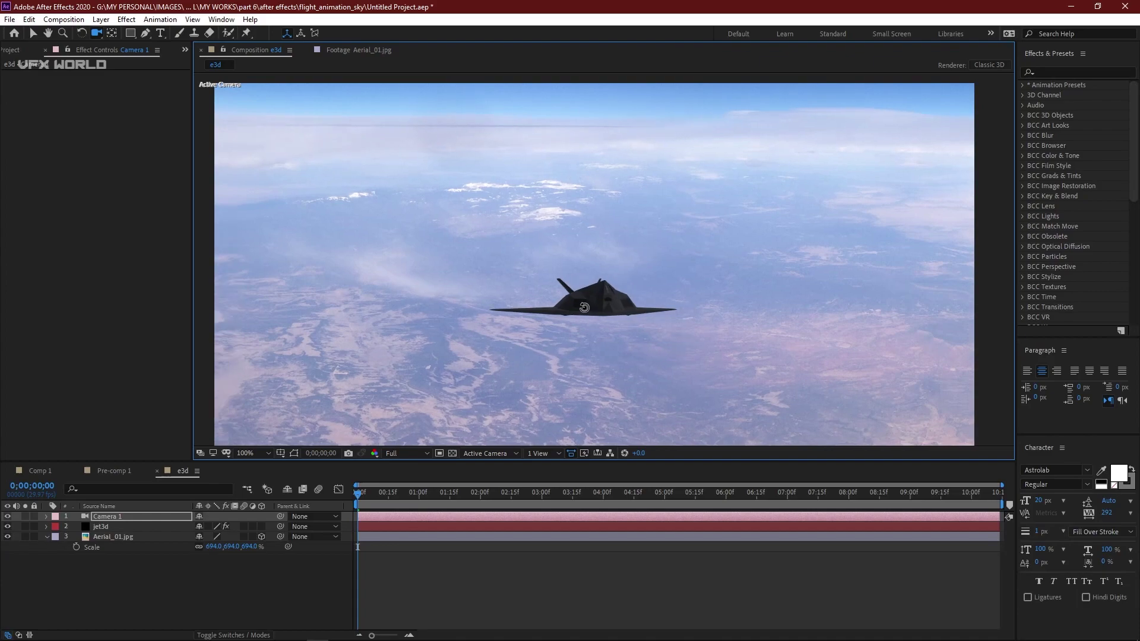
{"action": "left_click", "coordinate": [115, 528]}
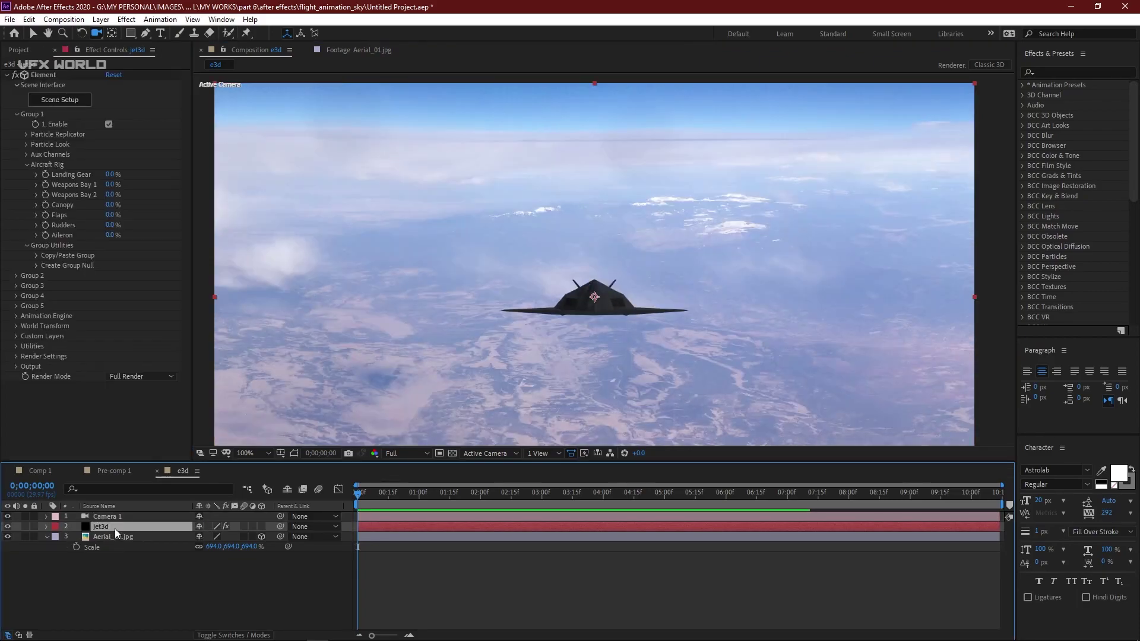
{"action": "left_click", "coordinate": [35, 266]}
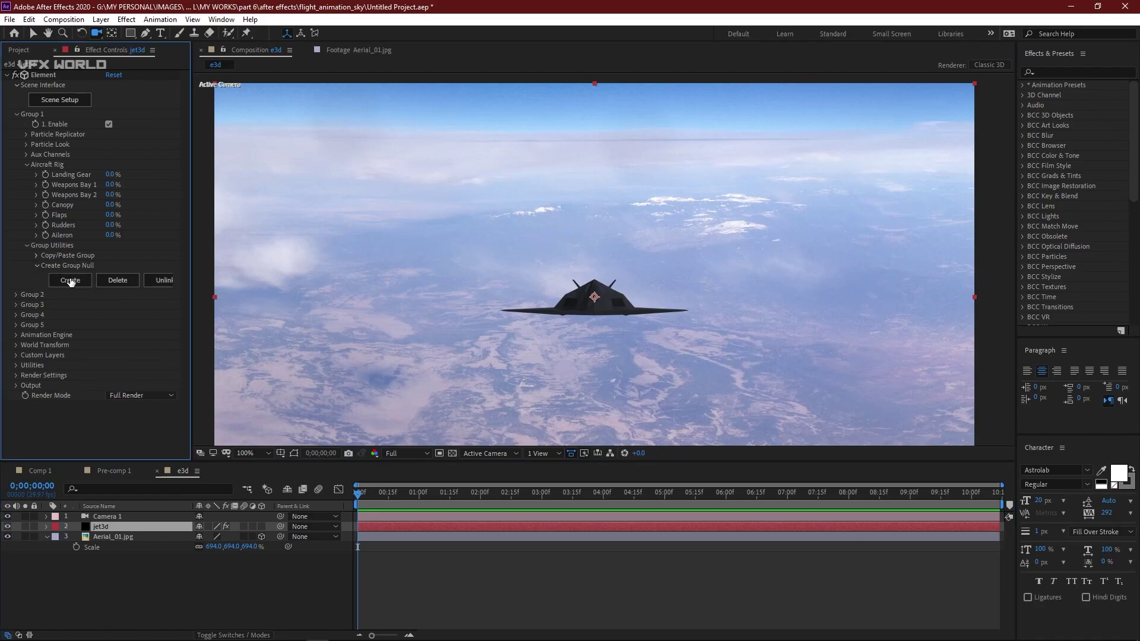
{"action": "left_click", "coordinate": [70, 281]}
{"action": "left_click", "coordinate": [137, 519]}
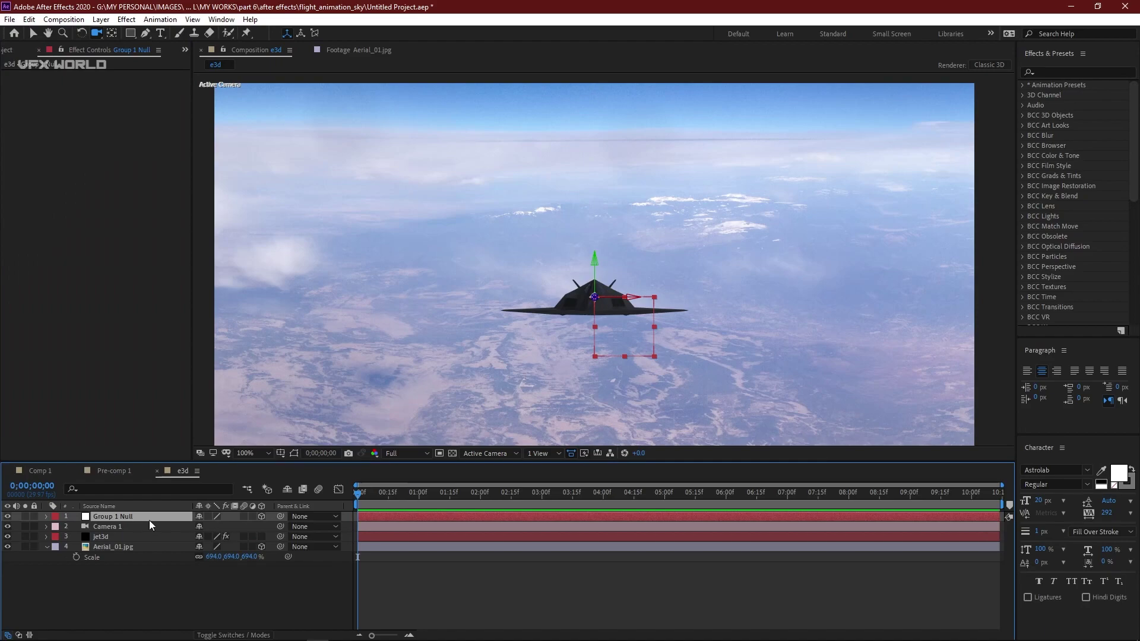
Rename the null layer to control_jet.
{"action": "right_click", "coordinate": [164, 516]}
{"action": "left_click", "coordinate": [174, 512]}
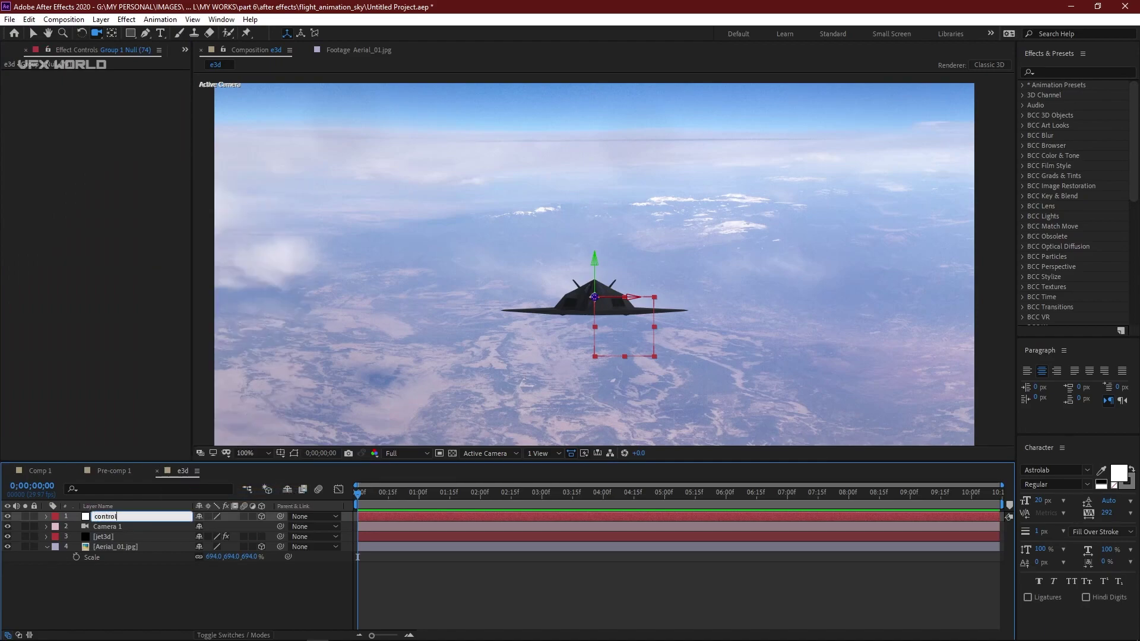
{"action": "type", "text": "control_jet"}
{"action": "key", "text": "Return"}
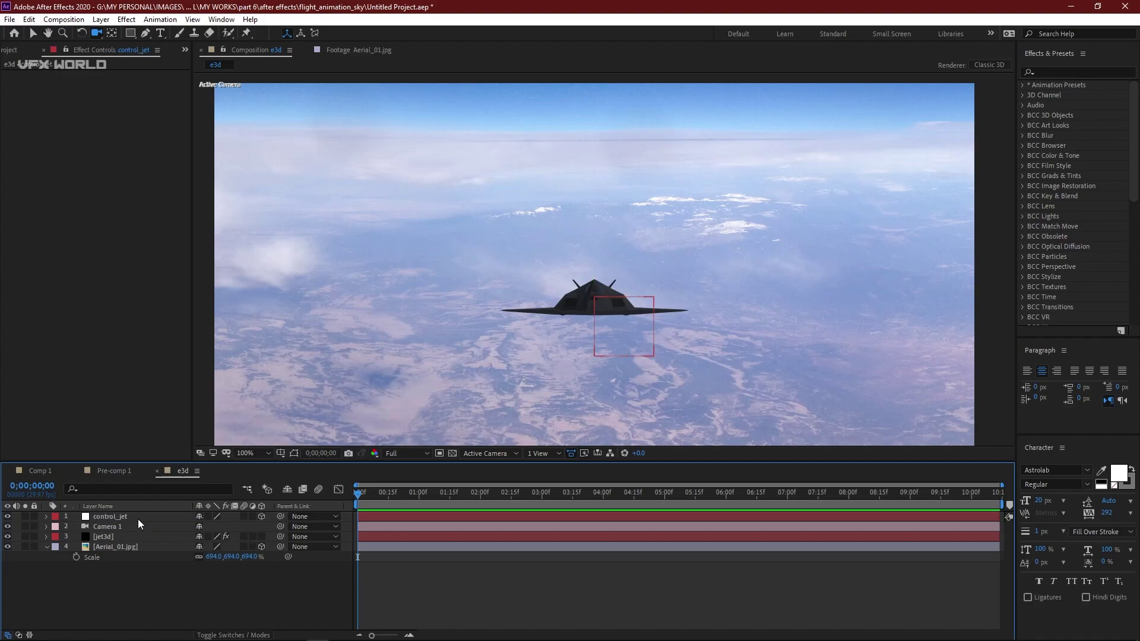
Rotate control_jet to about 92° Y Rotation and move the jet right of frame.
{"action": "key", "text": "p"}
{"action": "key", "text": "r"}
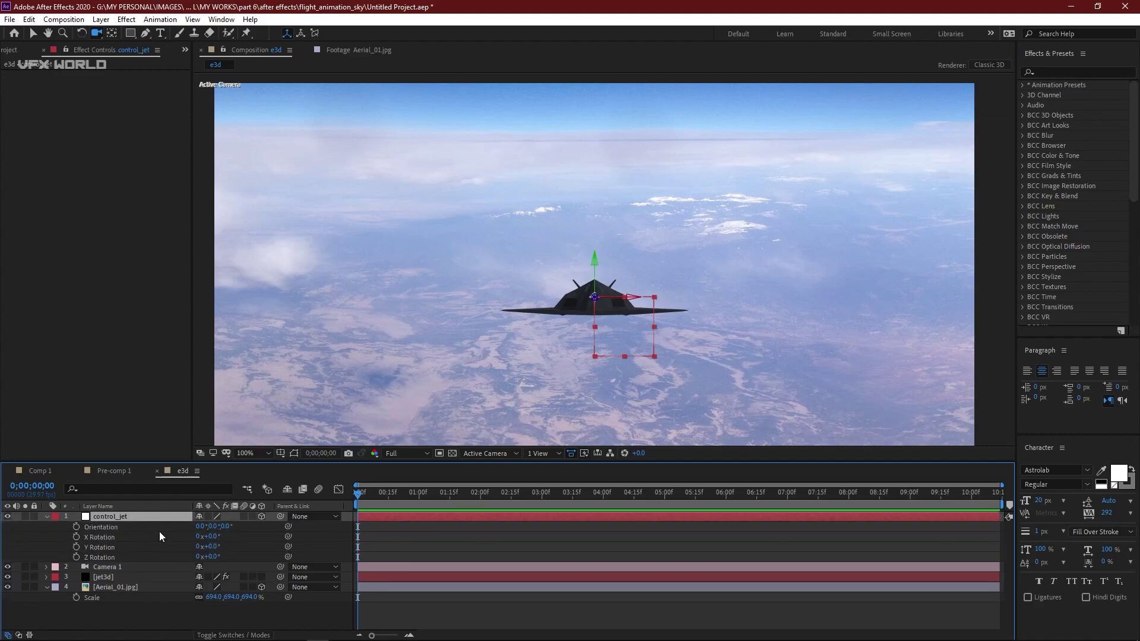
{"action": "mouse_move", "coordinate": [211, 547]}
{"action": "left_mouse_down"}
{"action": "mouse_move", "coordinate": [264, 542]}
{"action": "mouse_move", "coordinate": [225, 559]}
{"action": "mouse_move", "coordinate": [214, 536]}
{"action": "mouse_move", "coordinate": [219, 551]}
{"action": "left_mouse_up"}
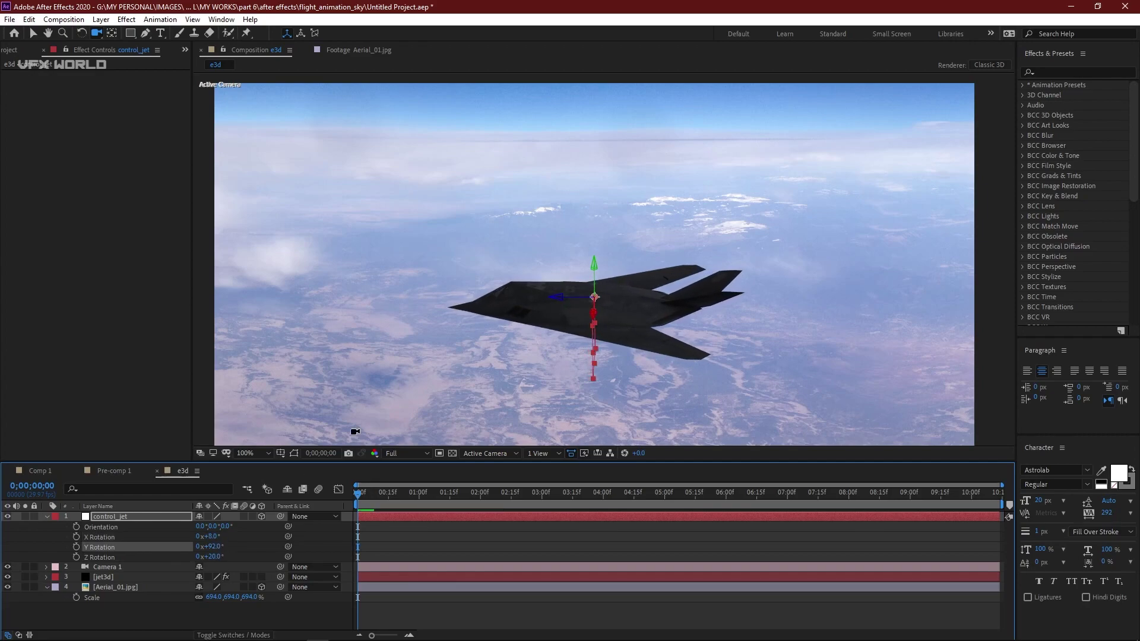
{"action": "left_click", "coordinate": [33, 33]}
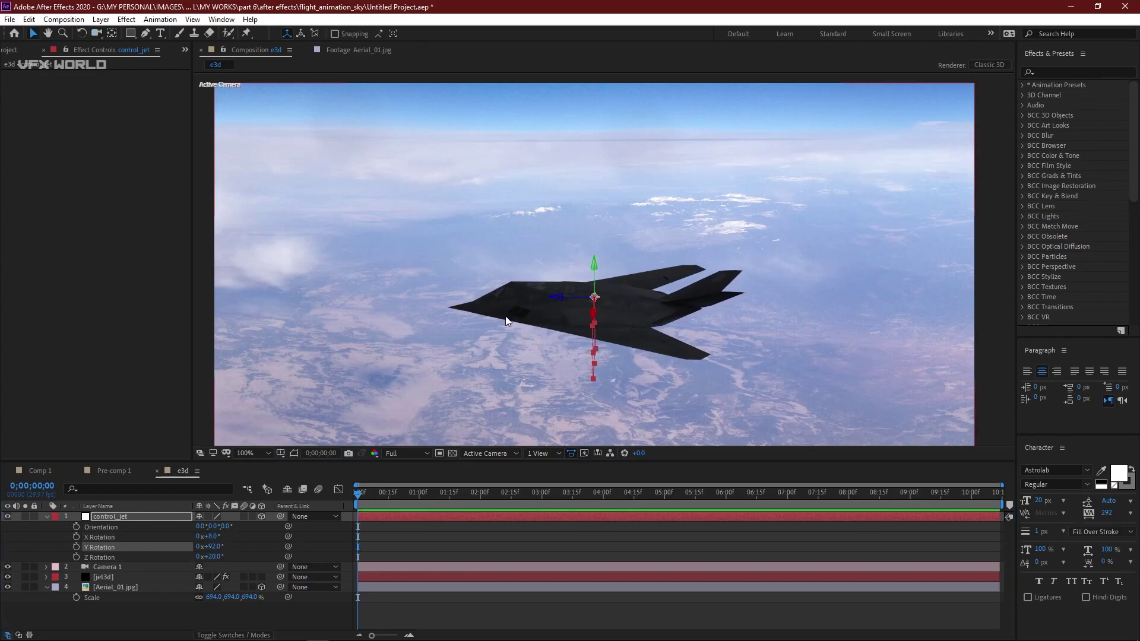
{"action": "left_click_drag", "start_coordinate": [568, 300], "coordinate": [776, 313]}
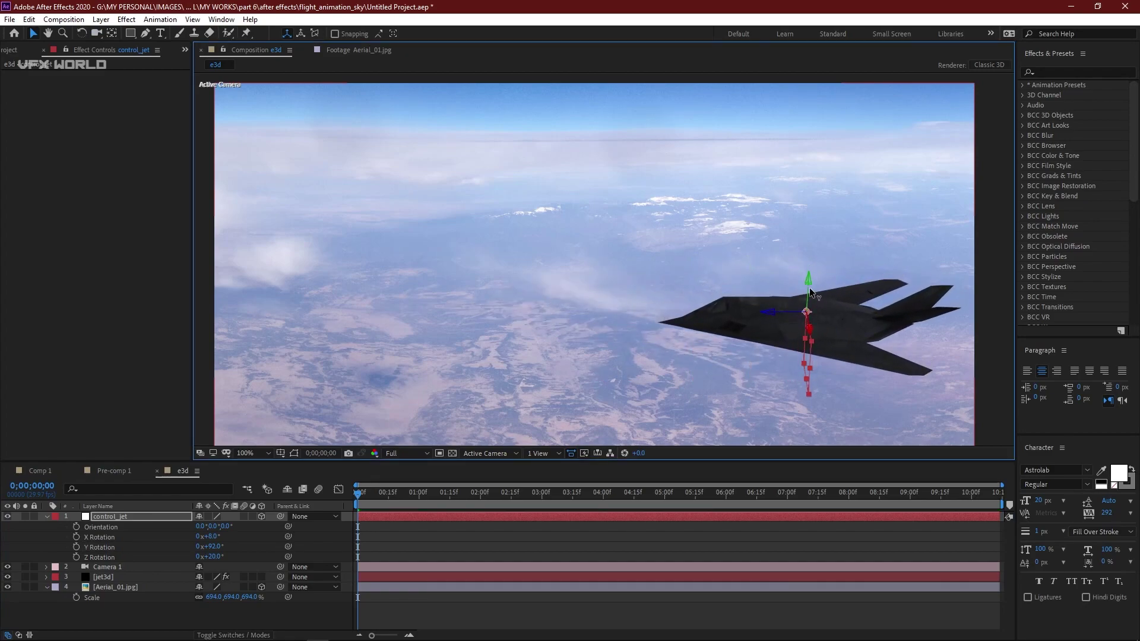
{"action": "left_click", "coordinate": [46, 516]}
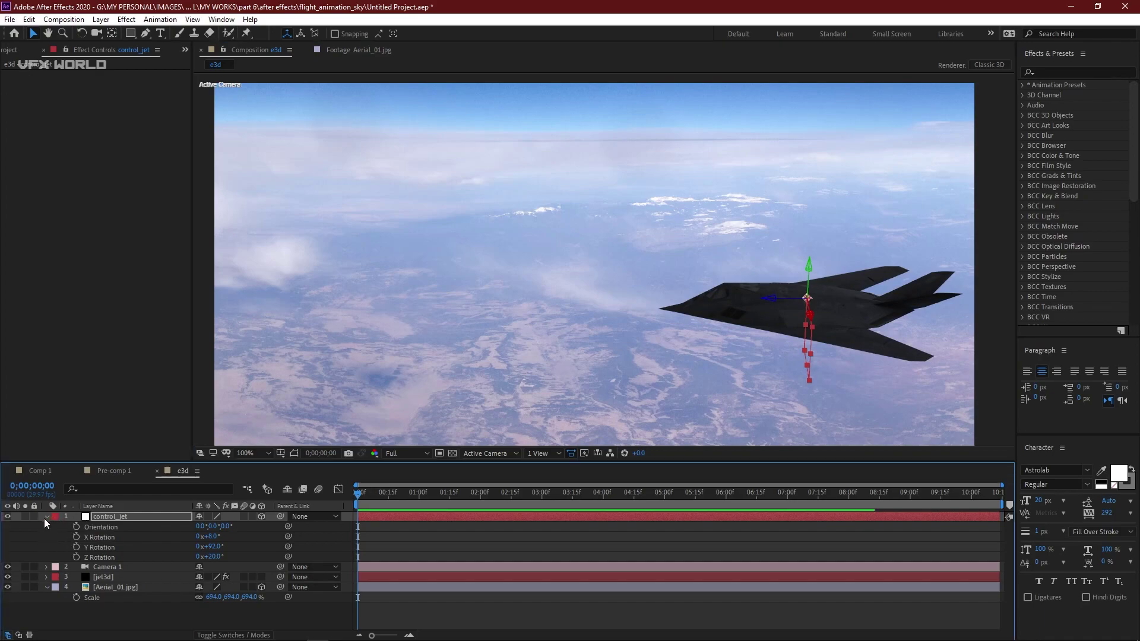
Orbit and pan the camera to look down over the terrain, with the viewer set to Fit.
{"action": "key", "text": "c"}
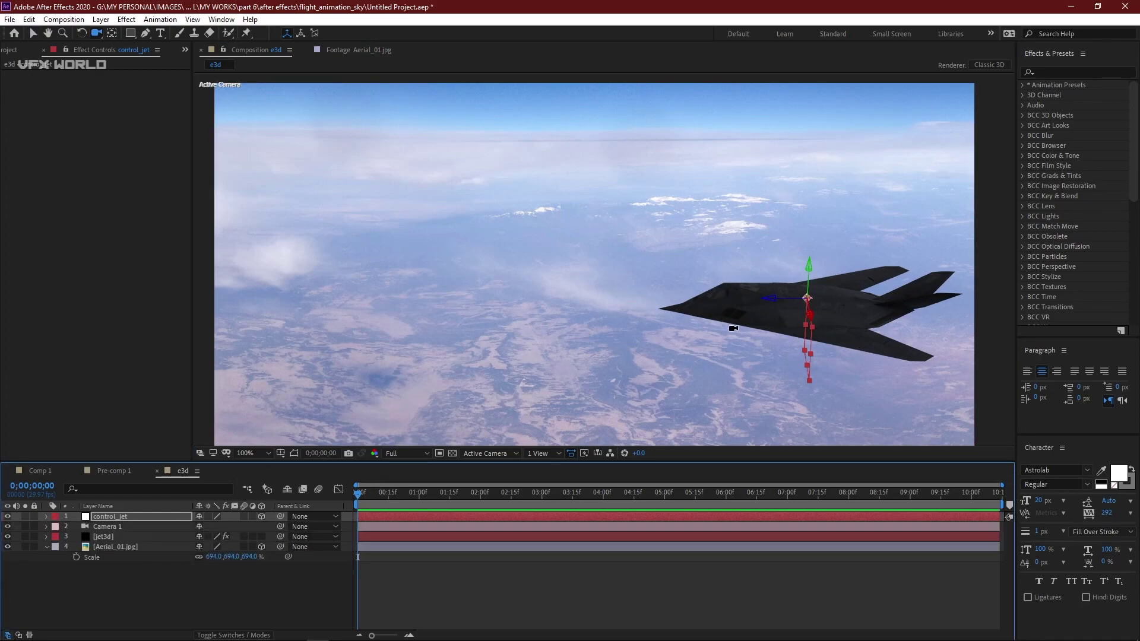
{"action": "left_click_drag", "start_coordinate": [789, 342], "coordinate": [763, 389]}
{"action": "left_click_drag", "start_coordinate": [733, 345], "coordinate": [759, 373]}
{"action": "left_click", "coordinate": [250, 456]}
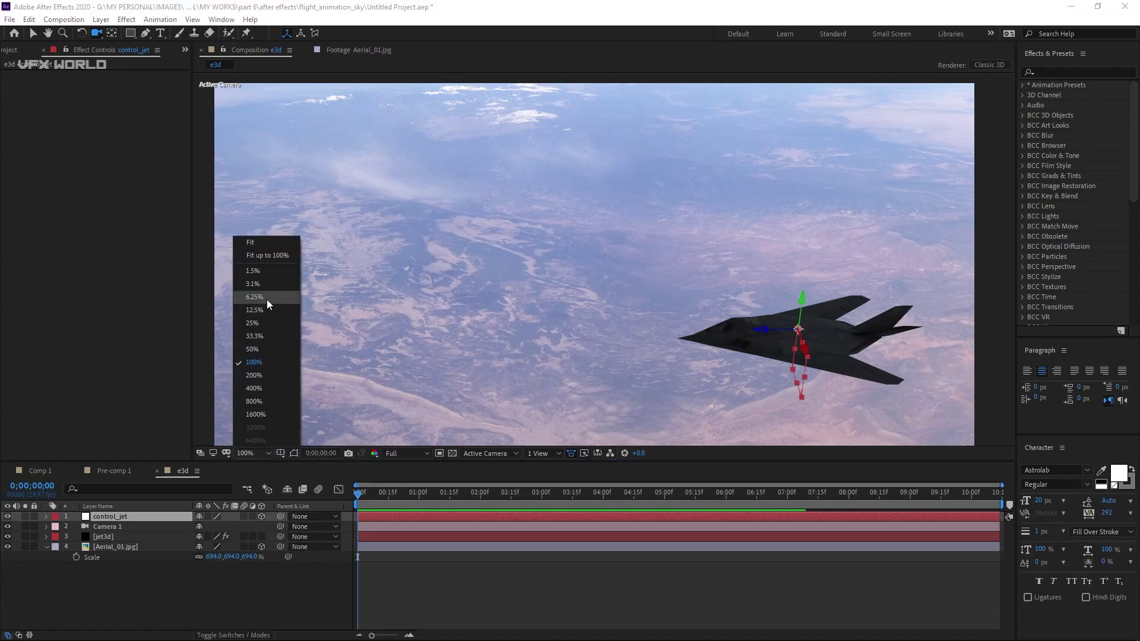
{"action": "left_click", "coordinate": [284, 255]}
{"action": "left_click_drag", "start_coordinate": [784, 348], "coordinate": [782, 379]}
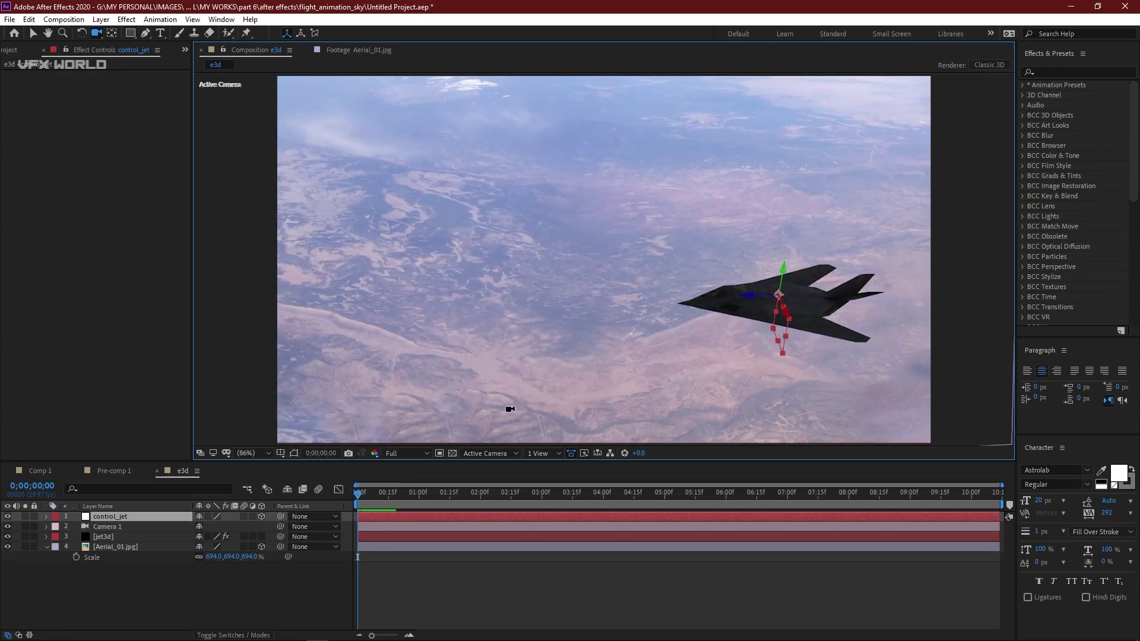
Set starting Position and Point of Interest keyframes on Camera 1.
{"action": "left_click", "coordinate": [124, 527]}
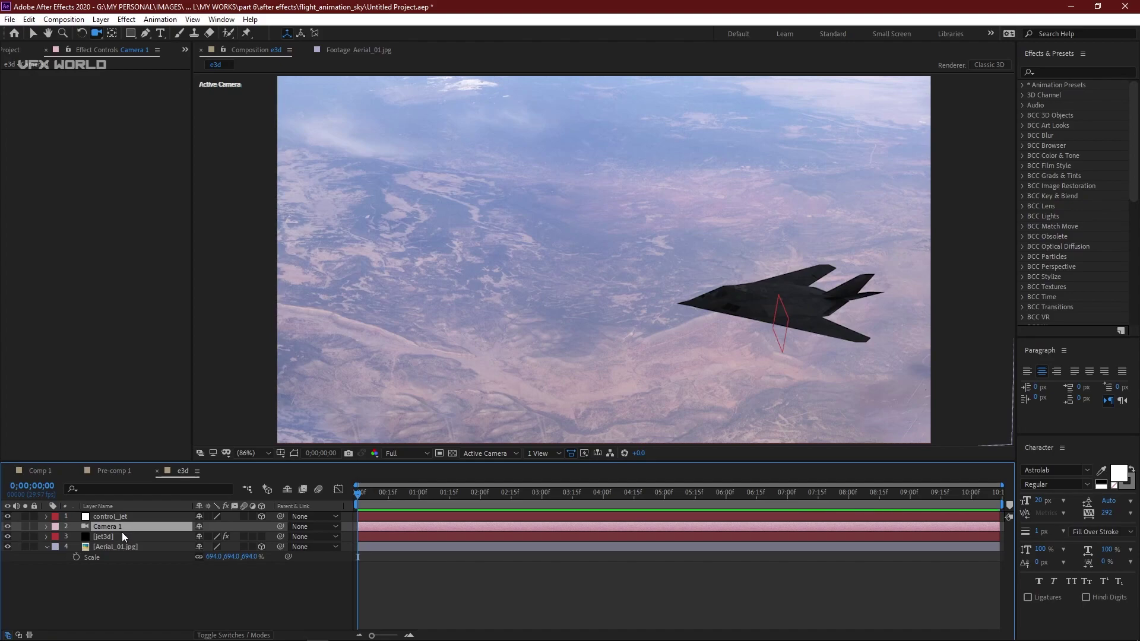
{"action": "key", "text": "p"}
{"action": "key", "text": "alt+shift+p"}
{"action": "key", "text": "alt+shift+a"}
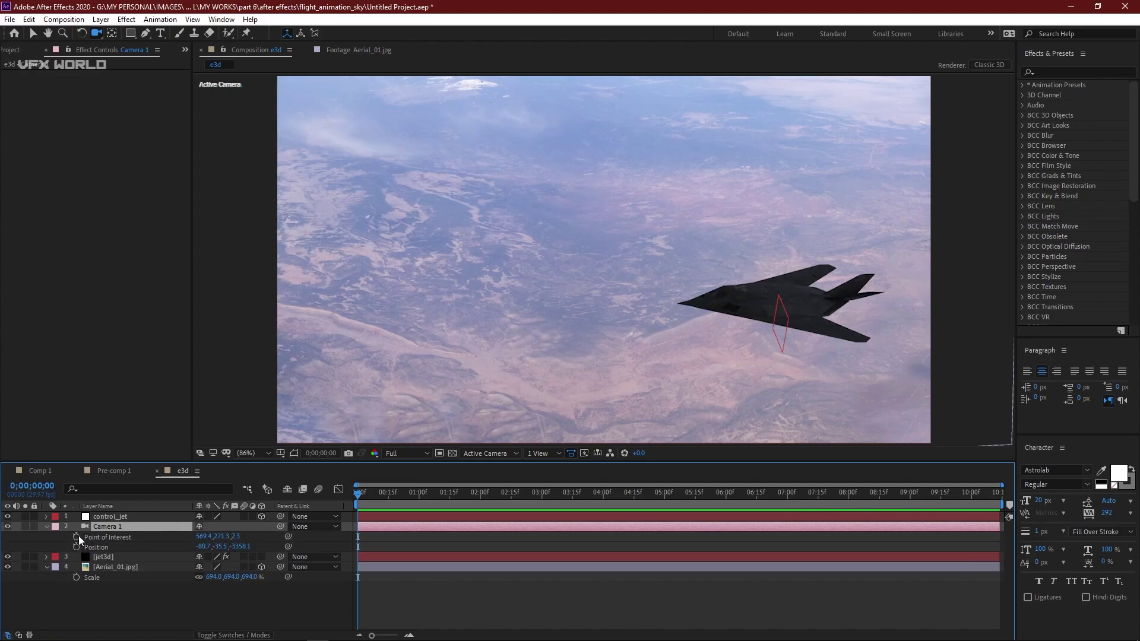
Orbit Camera 1 to its end framing near five seconds.
{"action": "left_click", "coordinate": [634, 494]}
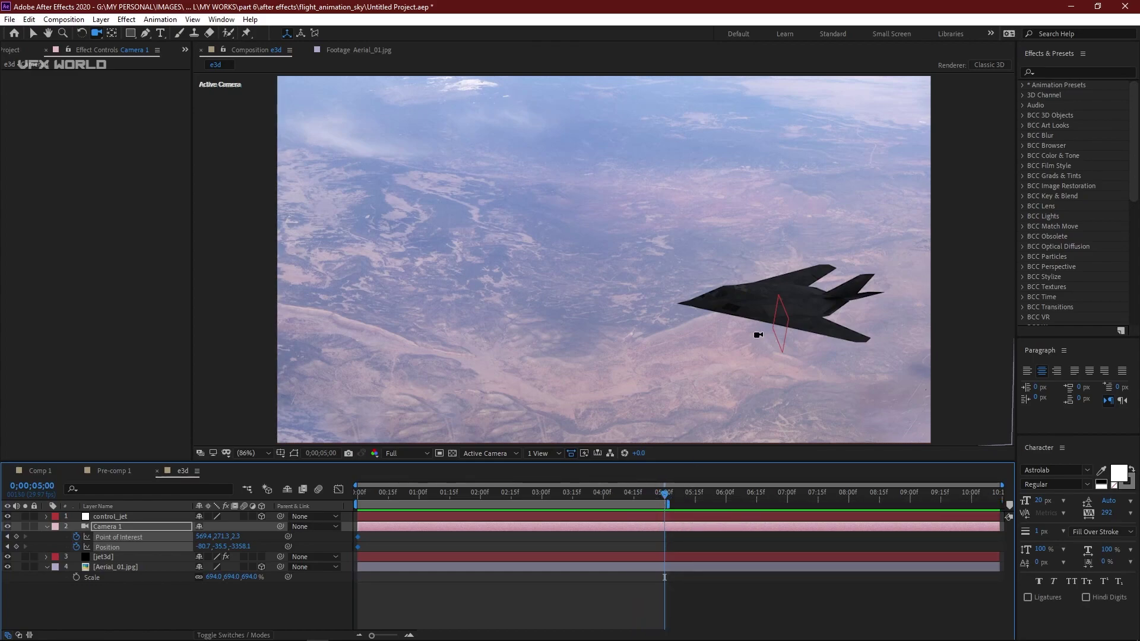
{"action": "left_click_drag", "start_coordinate": [775, 332], "coordinate": [494, 236]}
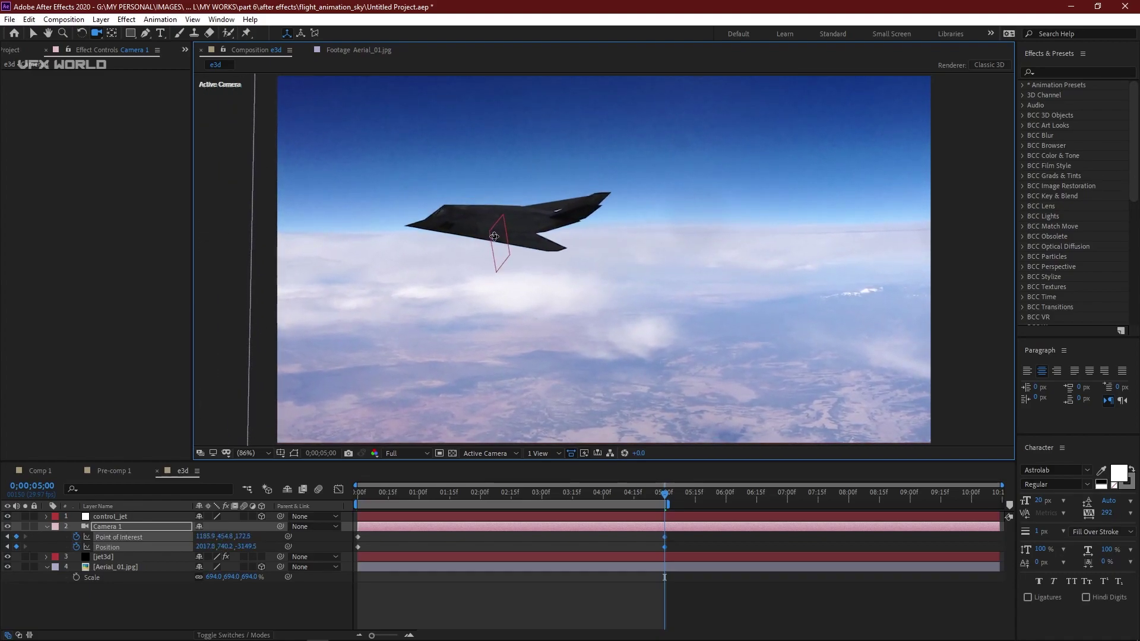
{"action": "left_click_drag", "start_coordinate": [665, 493], "coordinate": [574, 519]}
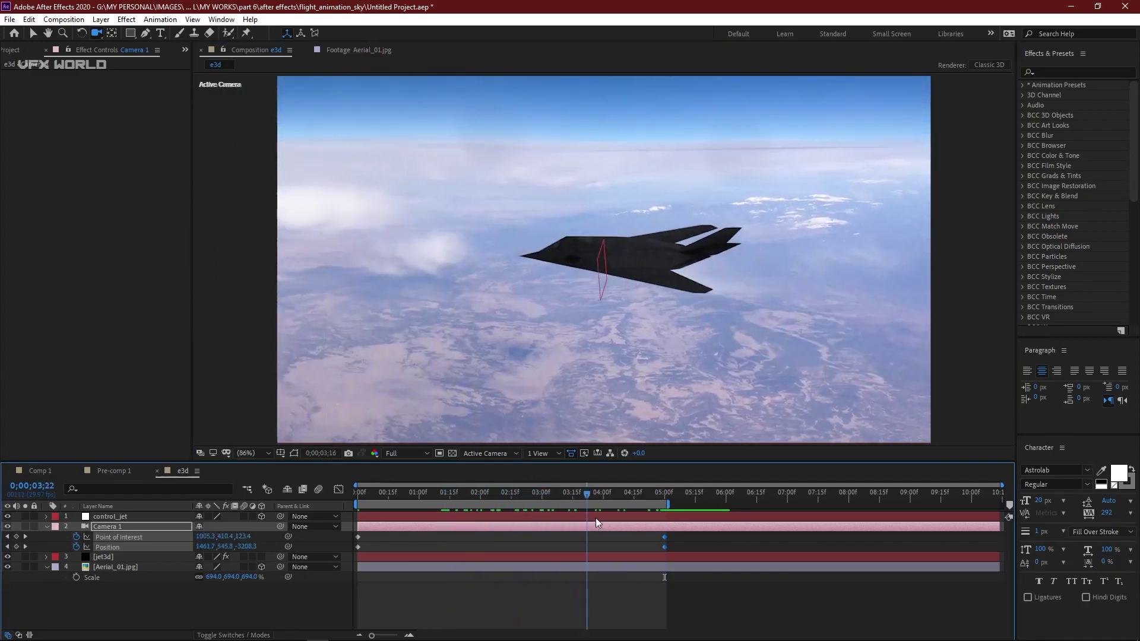
Preview the camera sweep from the first frame.
{"action": "key", "text": "Home"}
{"action": "key", "text": "space"}
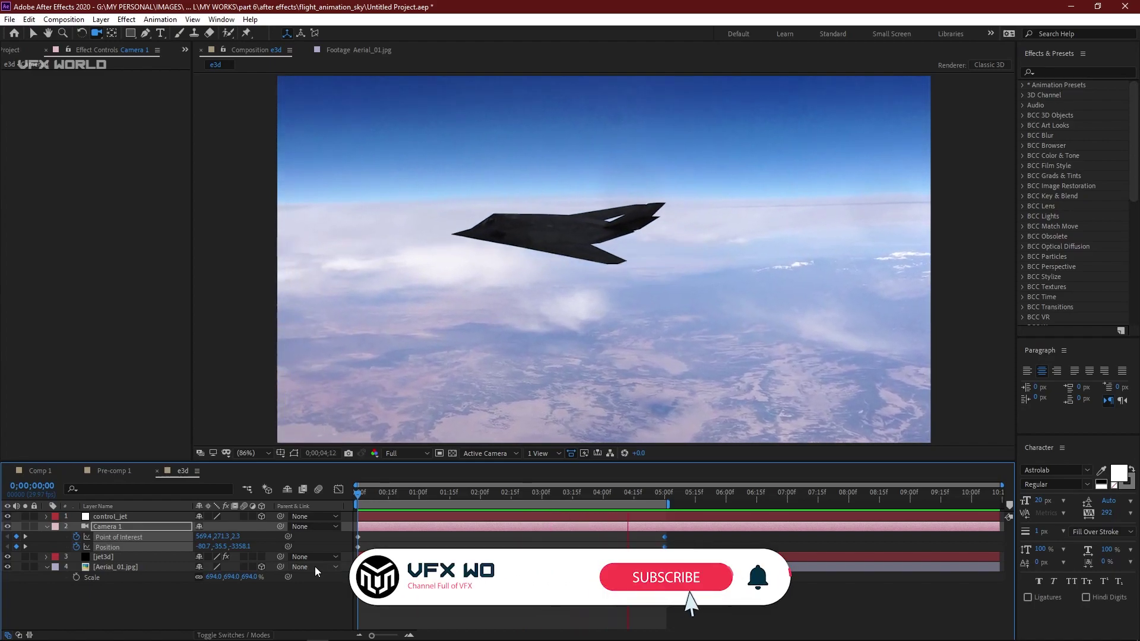
{"action": "key", "text": "space"}
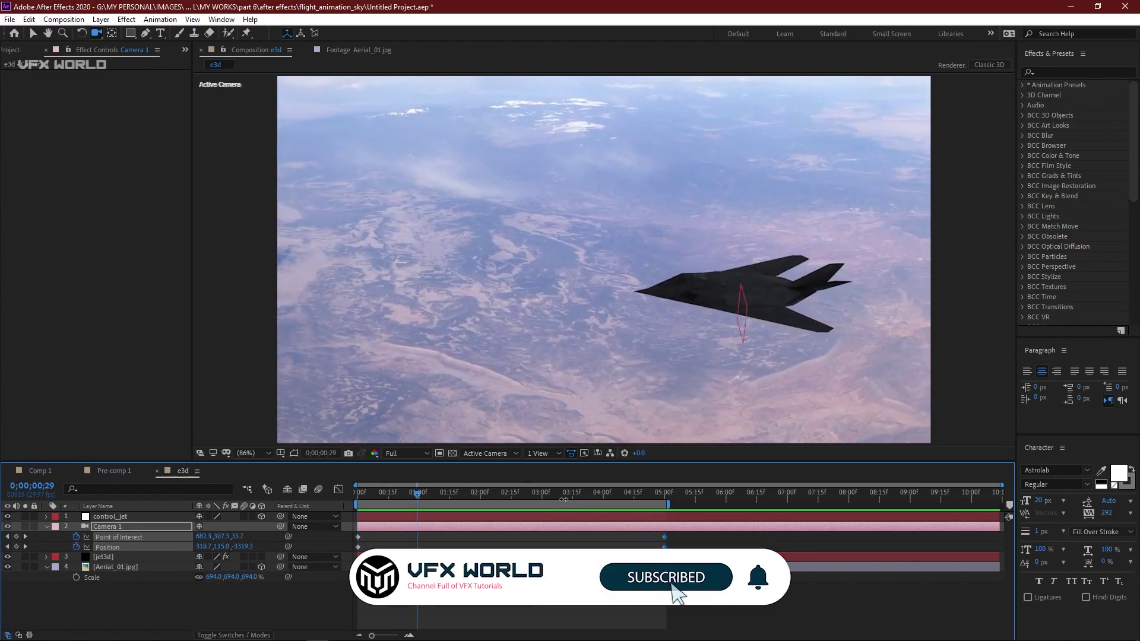
{"action": "key", "text": "space"}
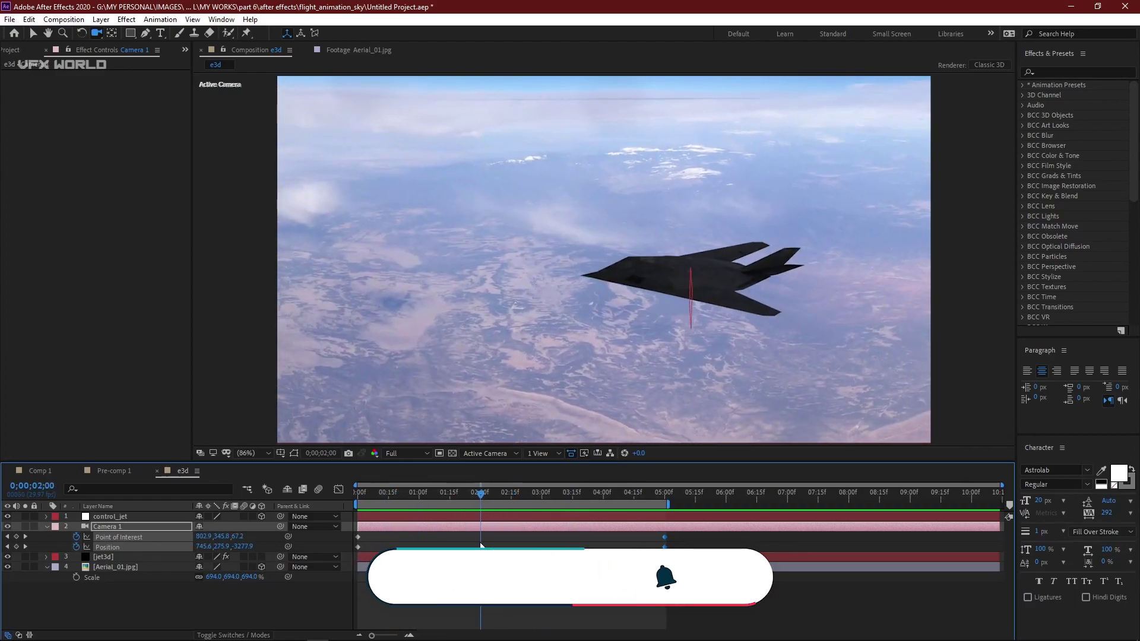
{"action": "left_click", "coordinate": [108, 516]}
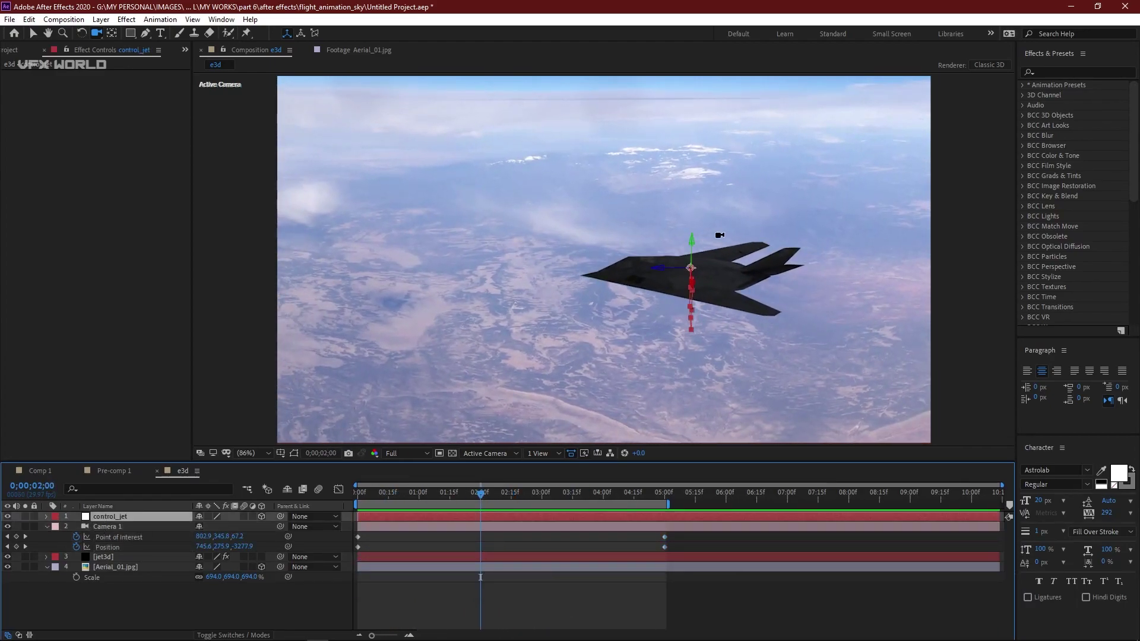
Enable X, Y and Z Rotation keyframes on control_jet at the first frame.
{"action": "key", "text": "r"}
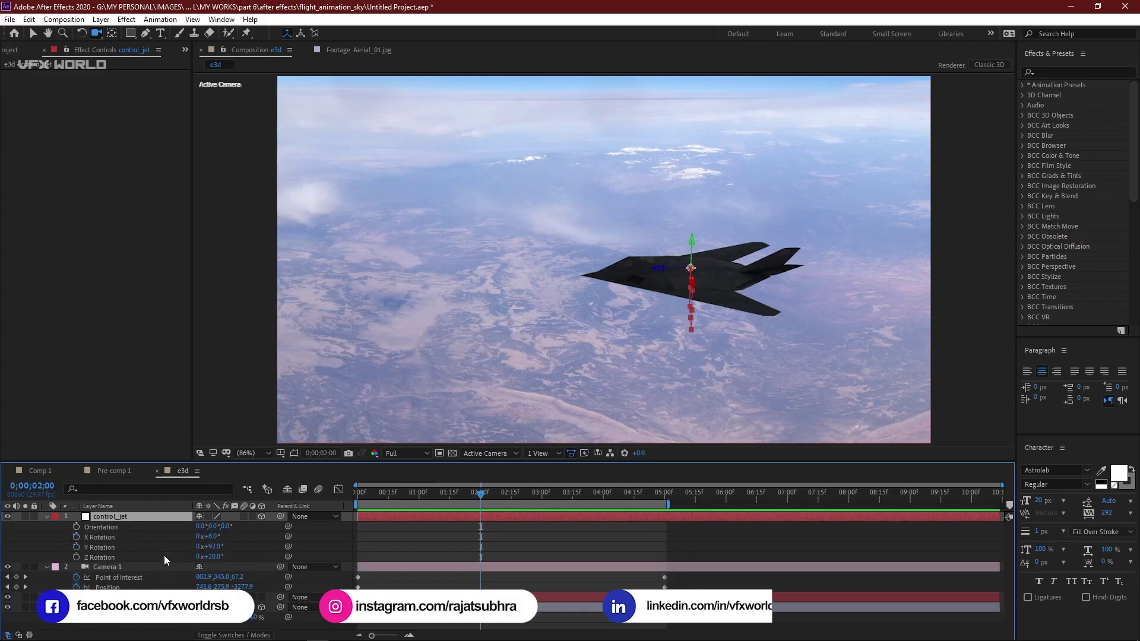
{"action": "key", "text": "Home"}
{"action": "left_click", "coordinate": [76, 557]}
{"action": "left_click", "coordinate": [76, 547]}
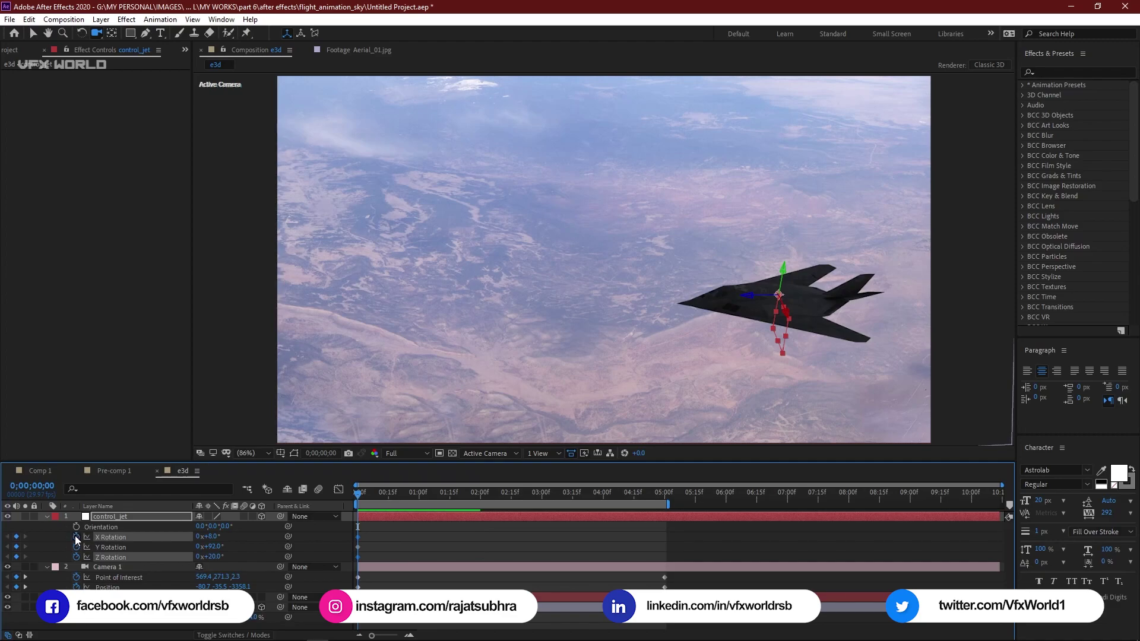
{"action": "left_click", "coordinate": [76, 536]}
Key X Rotation near 1 second, Z at 0;00;02;12 and Y at 5;00 to bank the jet.
{"action": "left_click_drag", "start_coordinate": [383, 497], "coordinate": [420, 498]}
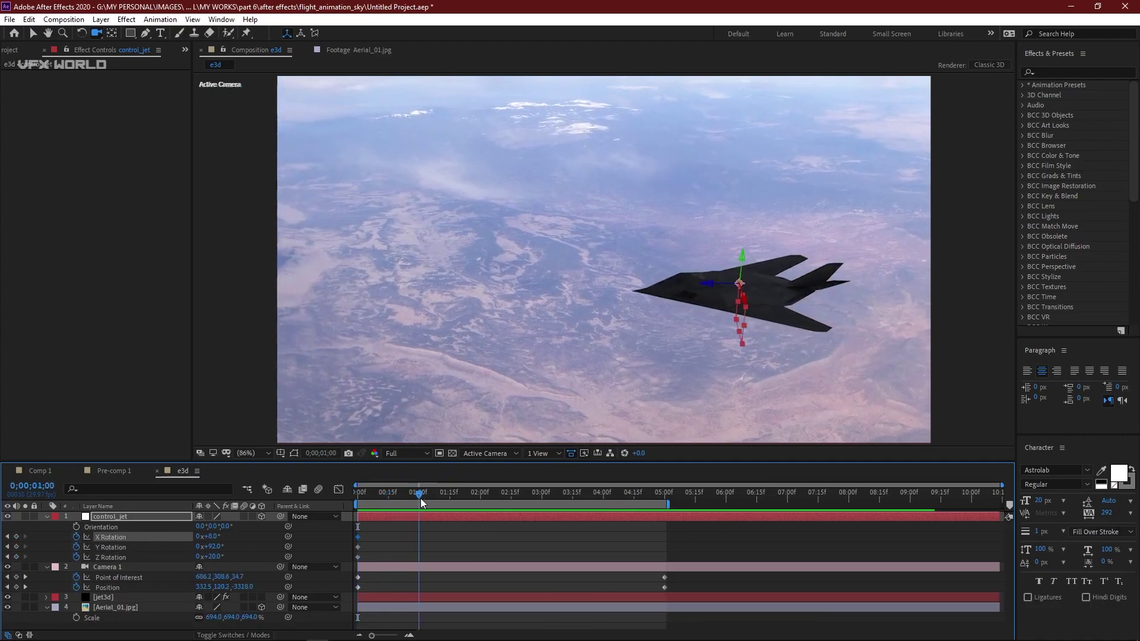
{"action": "left_click_drag", "start_coordinate": [219, 536], "coordinate": [219, 536]}
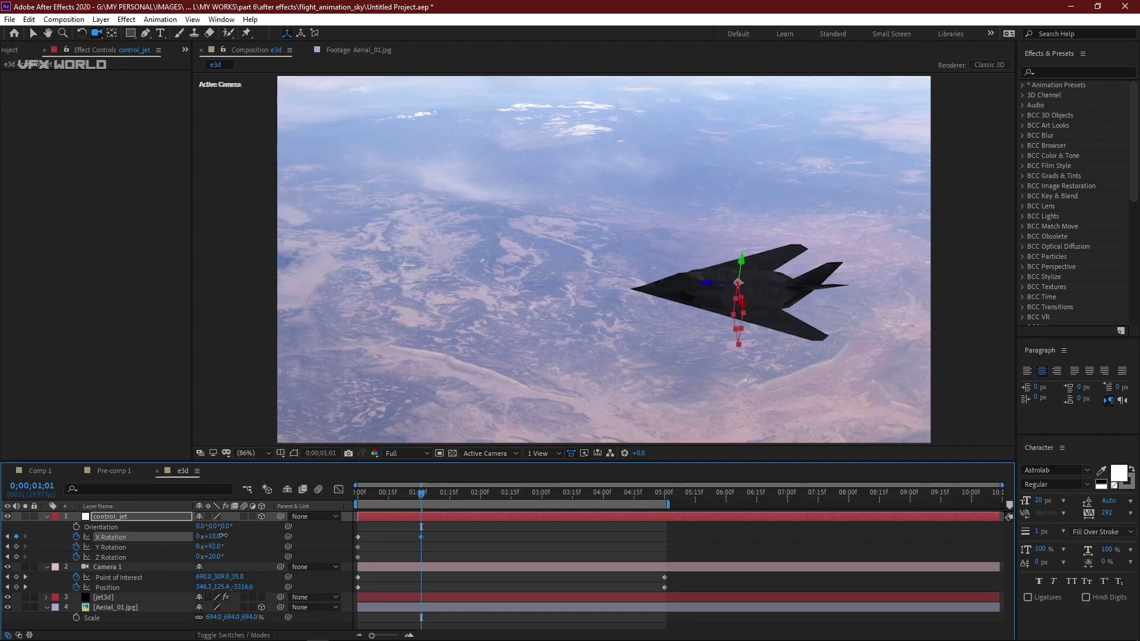
{"action": "left_click_drag", "start_coordinate": [461, 497], "coordinate": [505, 498]}
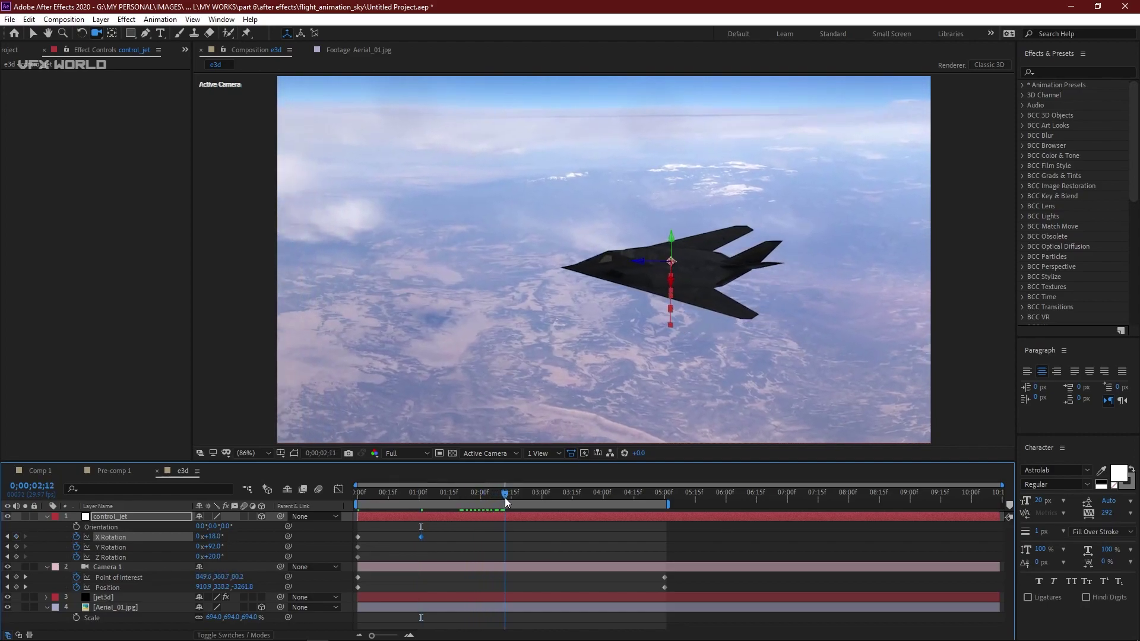
{"action": "left_click_drag", "start_coordinate": [216, 556], "coordinate": [221, 536]}
{"action": "key", "text": "space"}
{"action": "left_click_drag", "start_coordinate": [574, 493], "coordinate": [664, 497]}
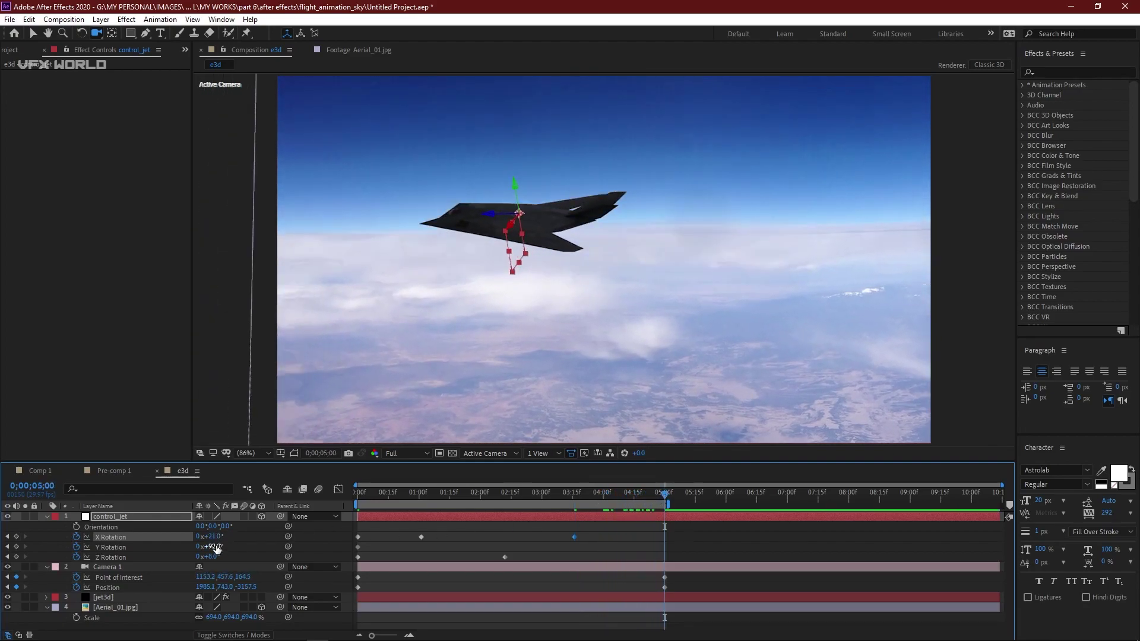
{"action": "mouse_move", "coordinate": [217, 547]}
{"action": "left_mouse_down"}
{"action": "mouse_move", "coordinate": [220, 538]}
{"action": "mouse_move", "coordinate": [215, 557]}
{"action": "mouse_move", "coordinate": [220, 536]}
{"action": "left_mouse_up"}
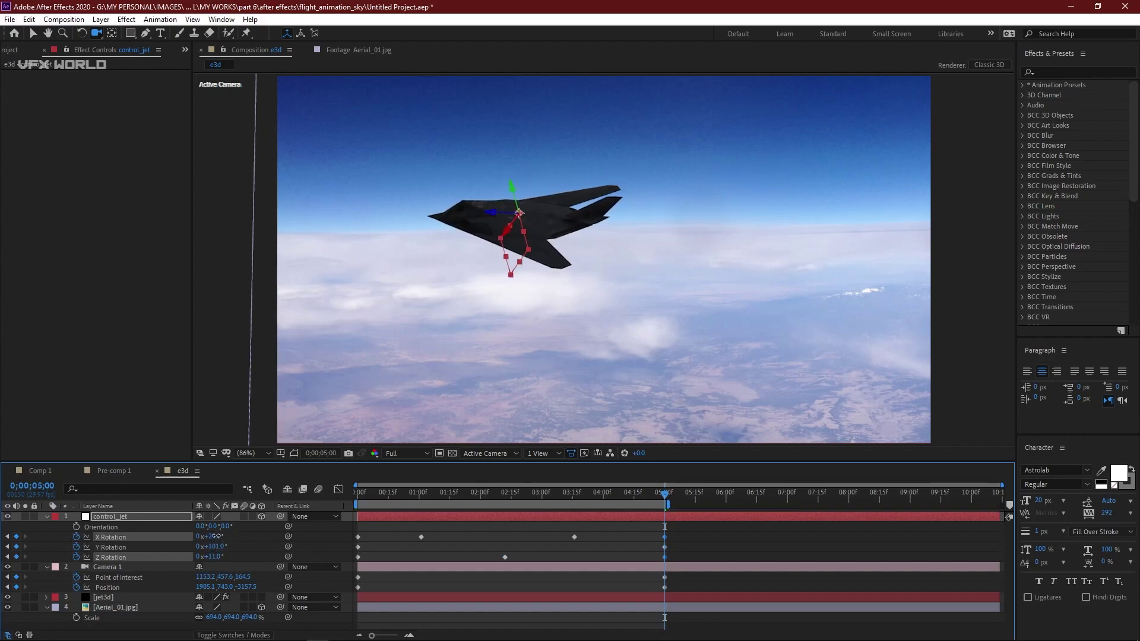
{"action": "left_click", "coordinate": [215, 536]}
Preview and scrub the jet's banking flight to check its poses.
{"action": "key", "text": "space"}
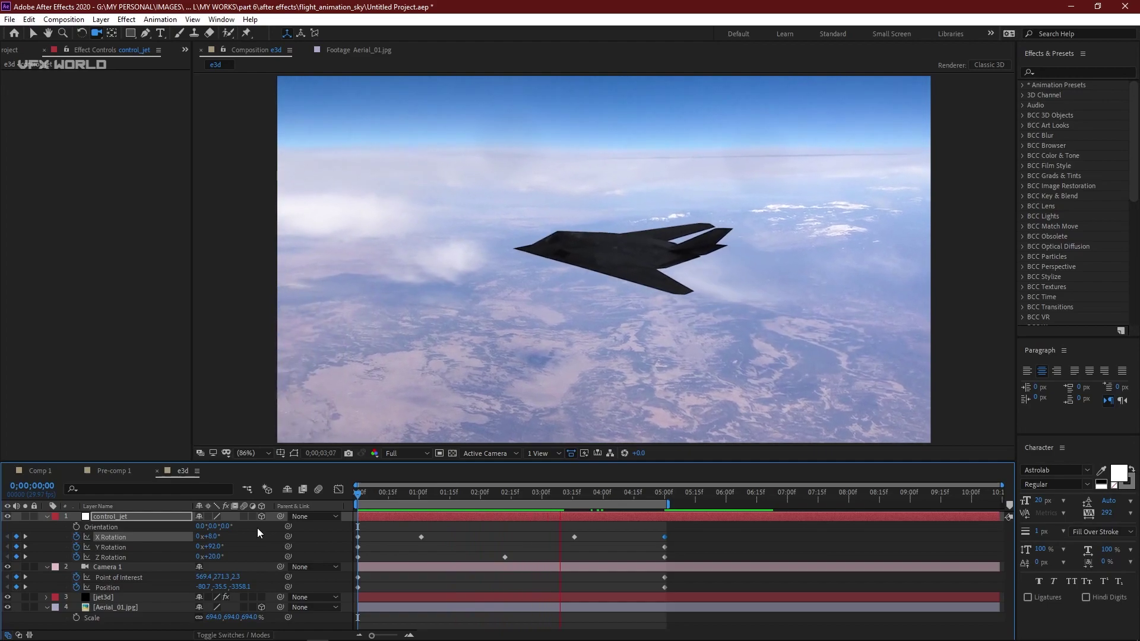
{"action": "key", "text": "space"}
{"action": "left_click_drag", "start_coordinate": [556, 502], "coordinate": [366, 552]}
{"action": "key", "text": "space"}
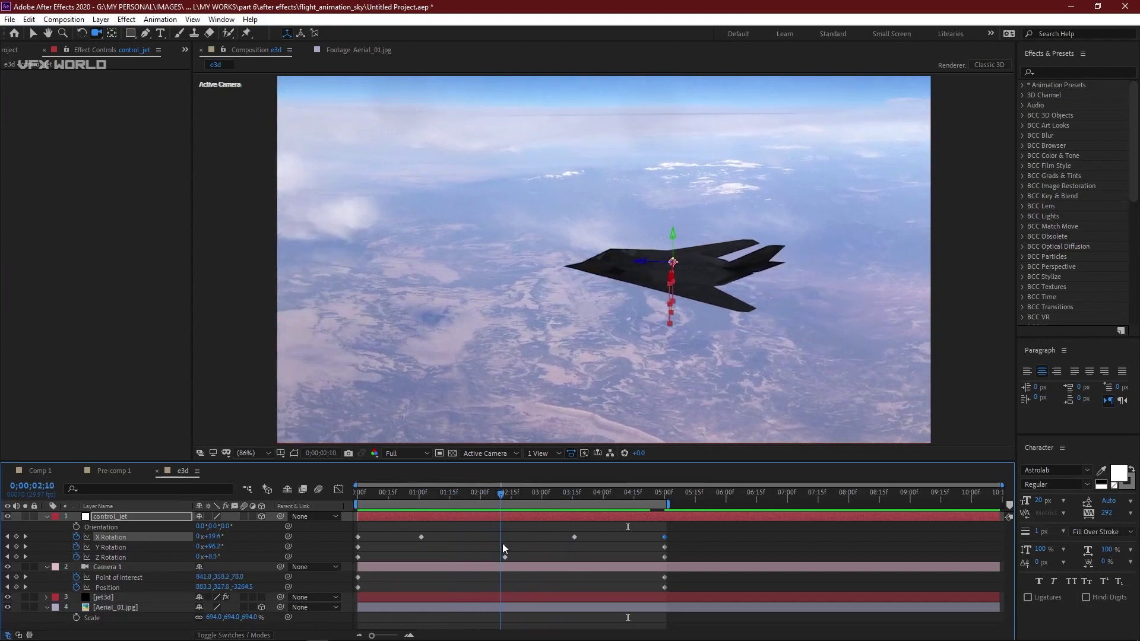
{"action": "key", "text": "space"}
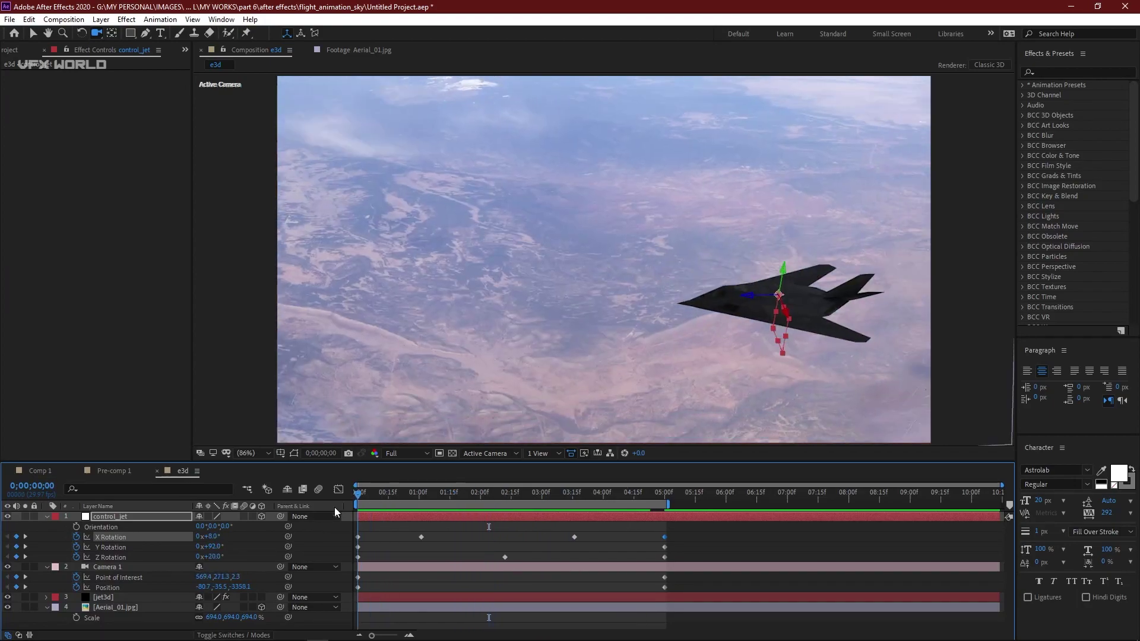
{"action": "left_click_drag", "start_coordinate": [358, 508], "coordinate": [458, 507]}
Keyframe Camera 1's Zoom, raising it from 2844.4 to 5854.4 around two seconds.
{"action": "left_click", "coordinate": [112, 568]}
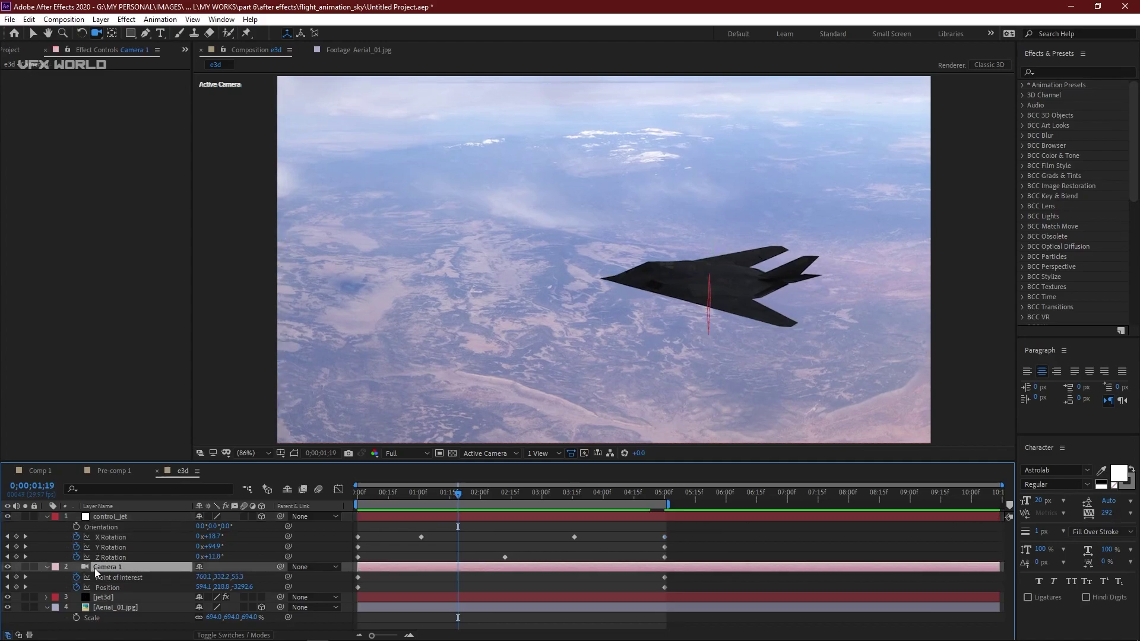
{"action": "left_click", "coordinate": [46, 567]}
{"action": "left_click", "coordinate": [46, 568]}
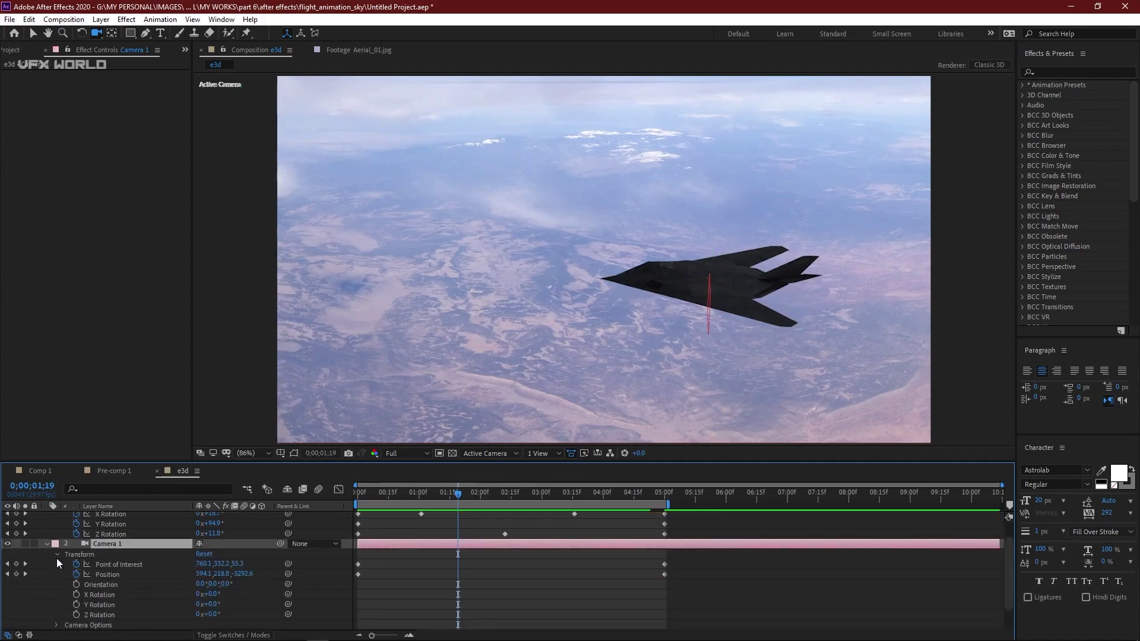
{"action": "scroll", "coordinate": [51, 608], "scroll_direction": "down", "scroll_amount": 2}
{"action": "left_click", "coordinate": [57, 595]}
{"action": "scroll", "coordinate": [164, 581], "scroll_direction": "down", "scroll_amount": 5}
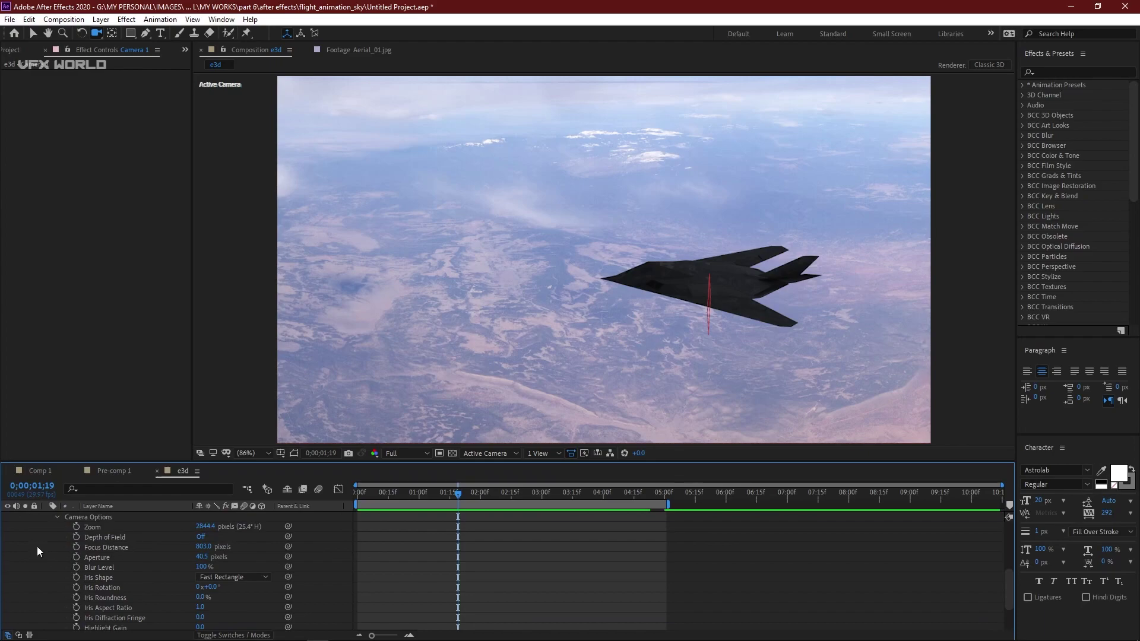
{"action": "left_click", "coordinate": [74, 527]}
{"action": "left_click_drag", "start_coordinate": [462, 494], "coordinate": [479, 494]}
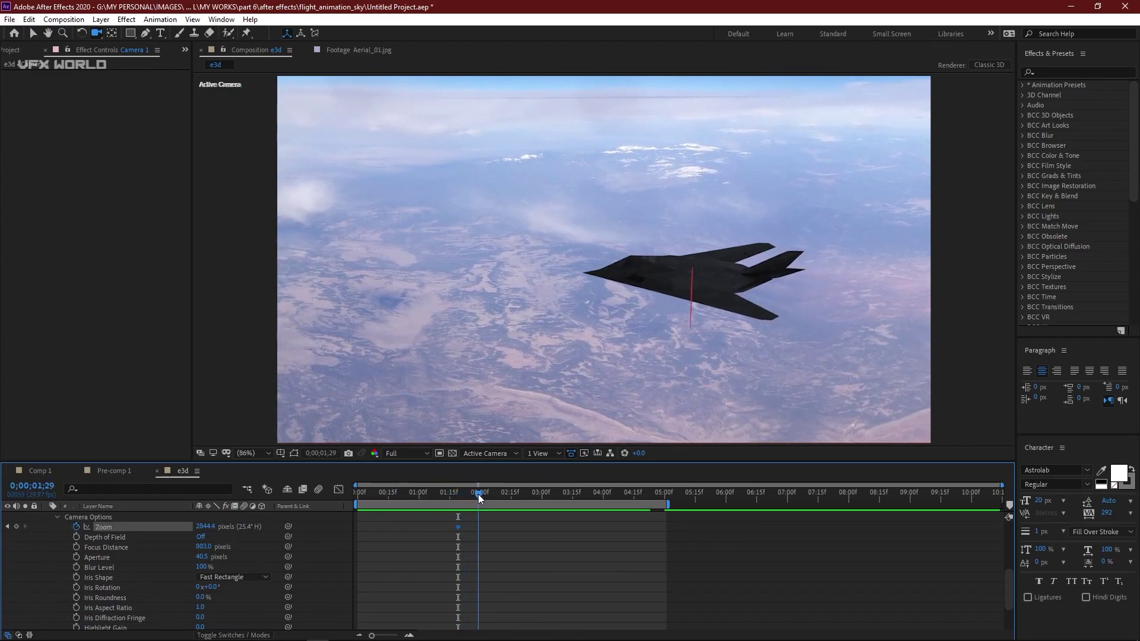
{"action": "left_click_drag", "start_coordinate": [204, 527], "coordinate": [370, 508]}
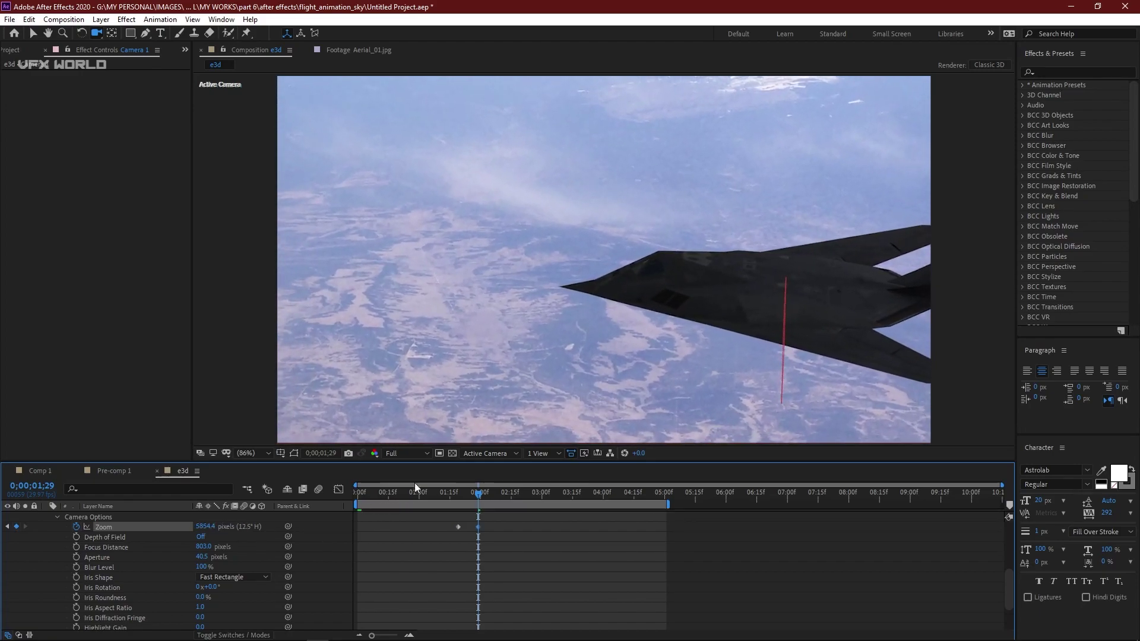
Orbit the camera to show the full jet and shift its Point of Interest and Position keyframes.
{"action": "left_click_drag", "start_coordinate": [794, 286], "coordinate": [640, 265]}
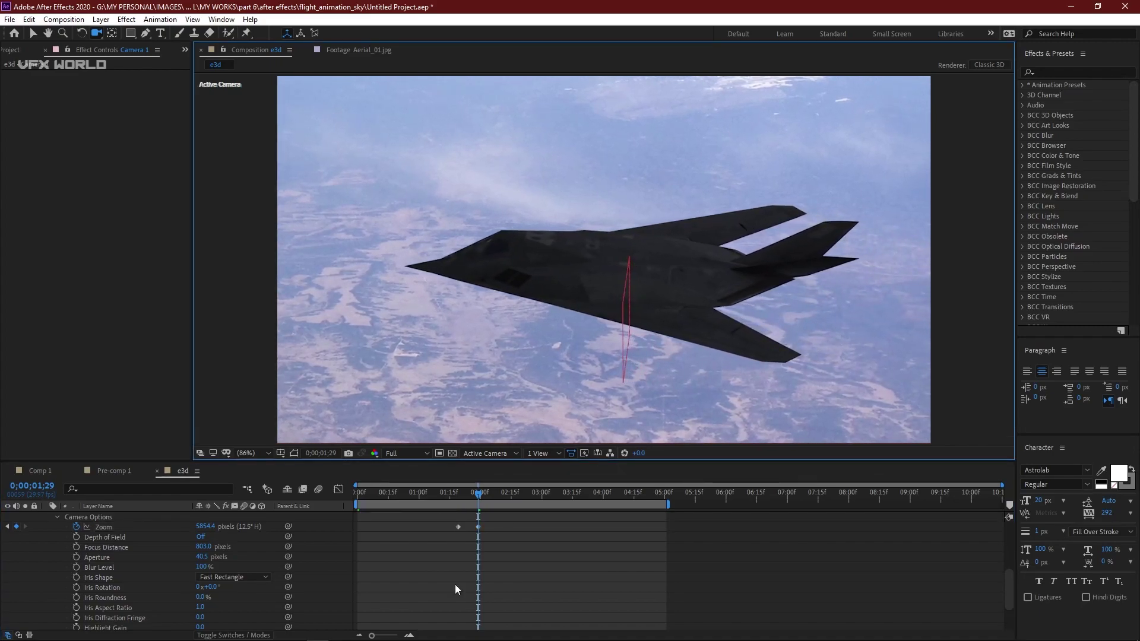
{"action": "scroll", "coordinate": [472, 524], "scroll_direction": "up", "scroll_amount": 2}
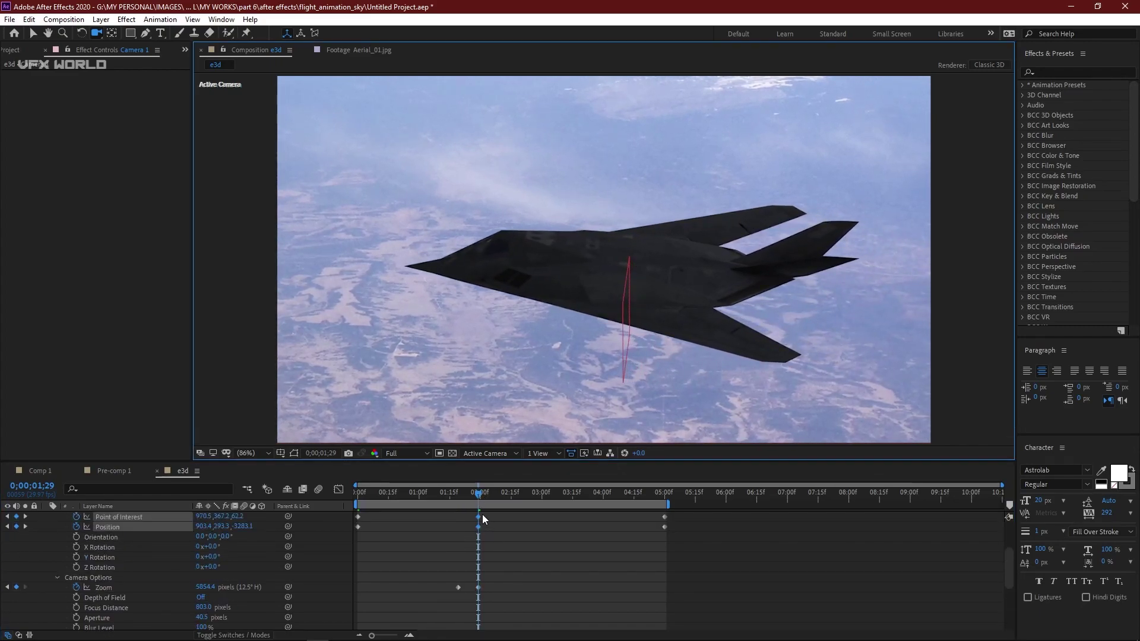
{"action": "left_click", "coordinate": [478, 518]}
{"action": "key", "text": "Delete"}
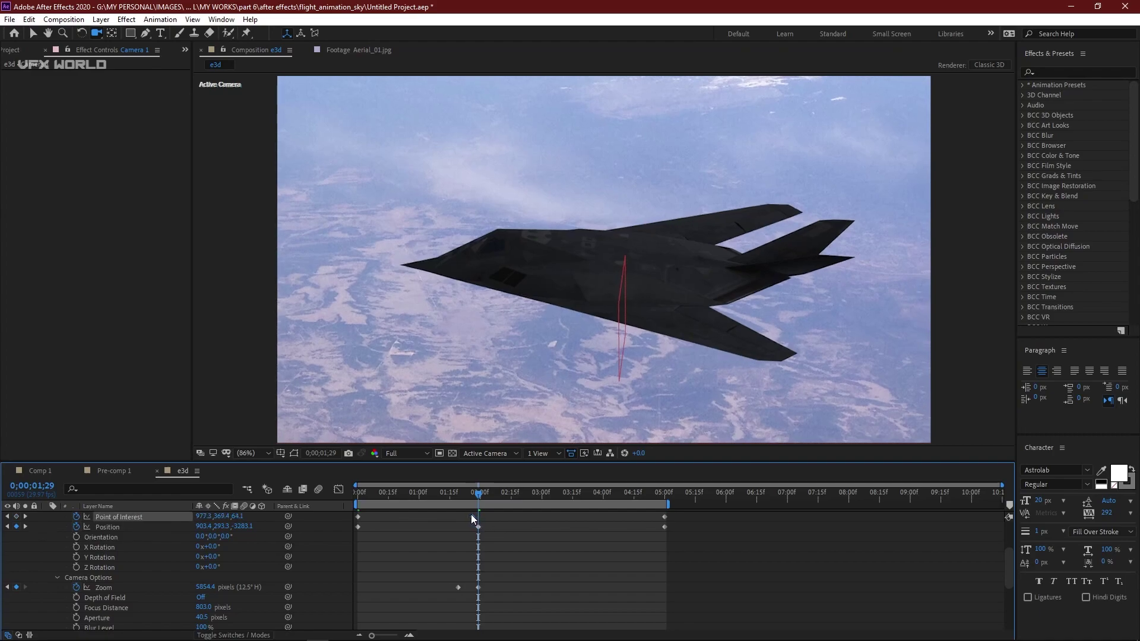
{"action": "key", "text": "ctrl+z"}
{"action": "left_click_drag", "start_coordinate": [478, 517], "coordinate": [467, 517]}
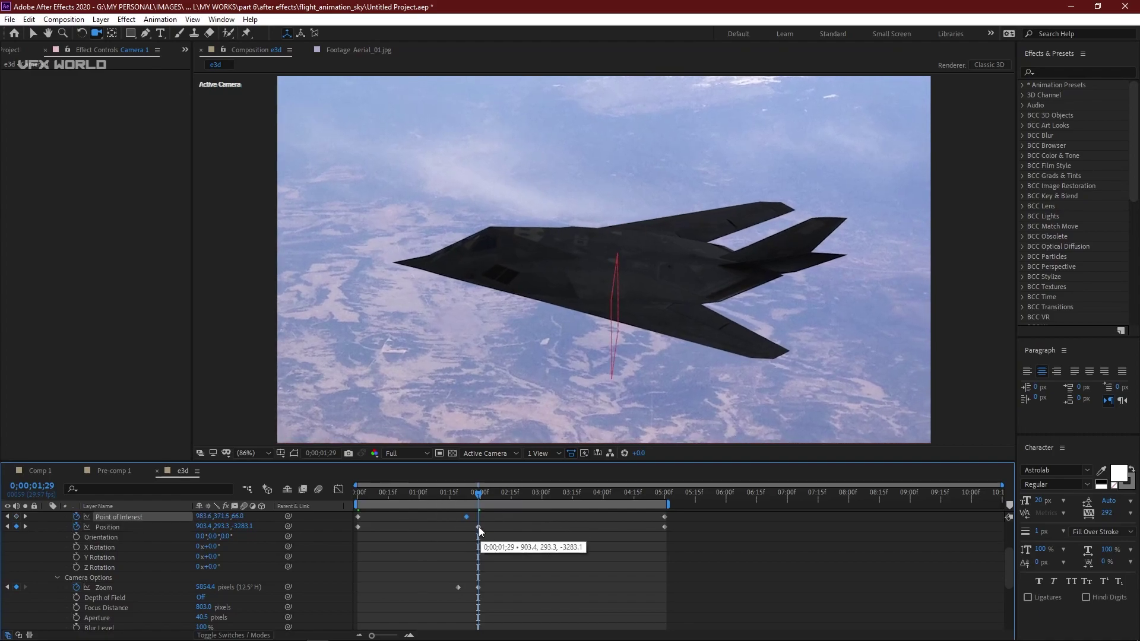
{"action": "left_click", "coordinate": [479, 526]}
{"action": "left_click_drag", "start_coordinate": [480, 526], "coordinate": [347, 516]}
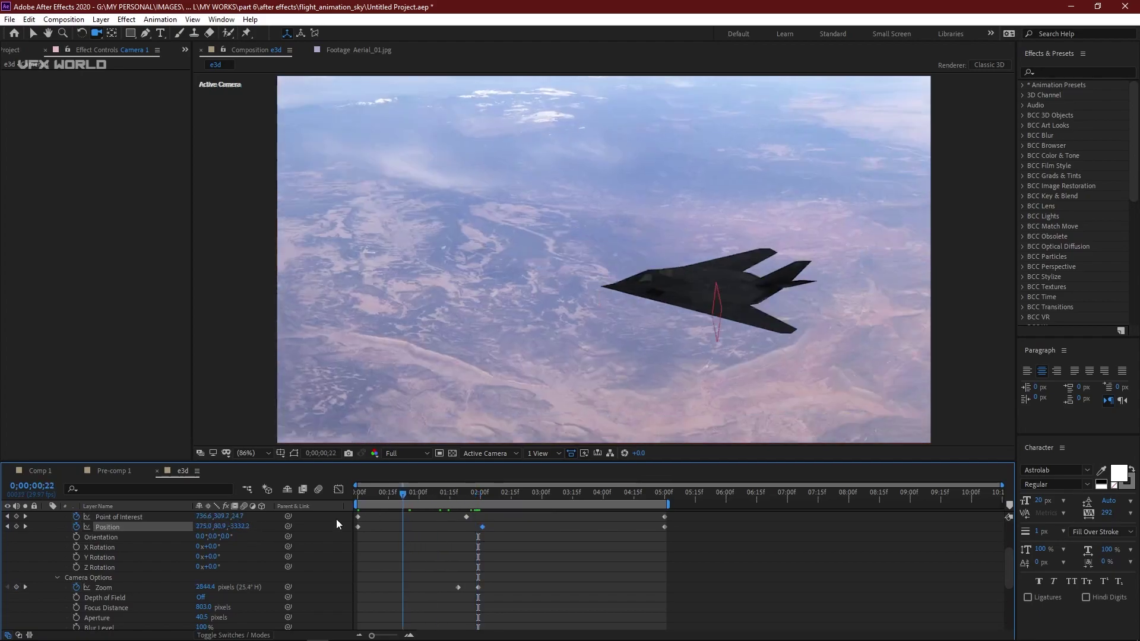
Preview the move and reframe the camera at the five-second mark.
{"action": "key", "text": "space"}
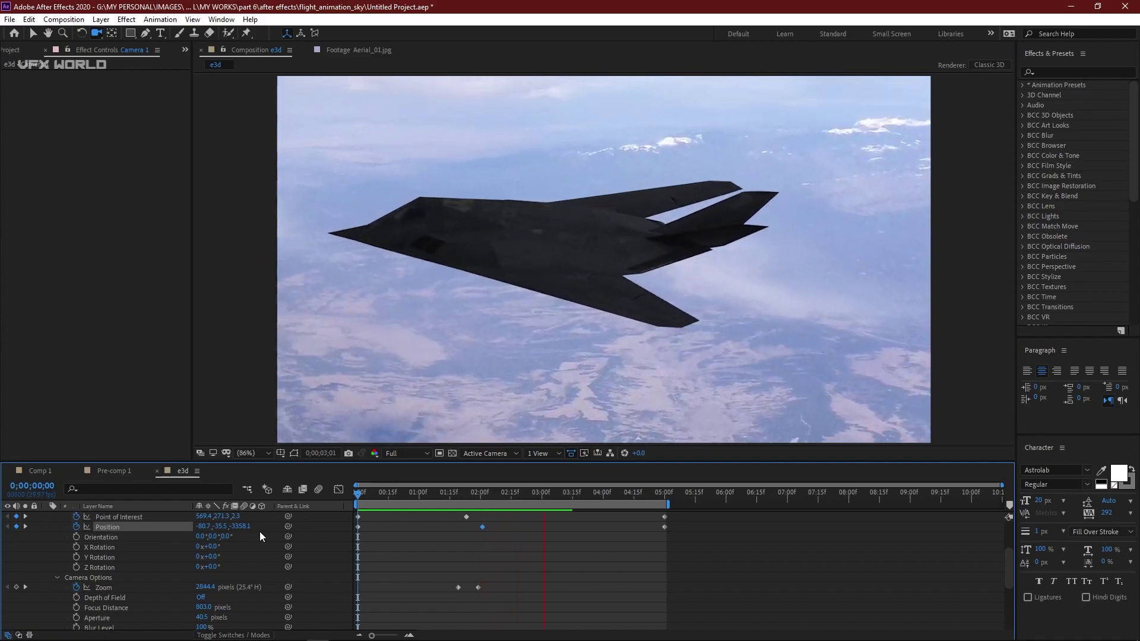
{"action": "key", "text": "space"}
{"action": "left_click", "coordinate": [665, 497]}
{"action": "left_click_drag", "start_coordinate": [451, 202], "coordinate": [648, 296]}
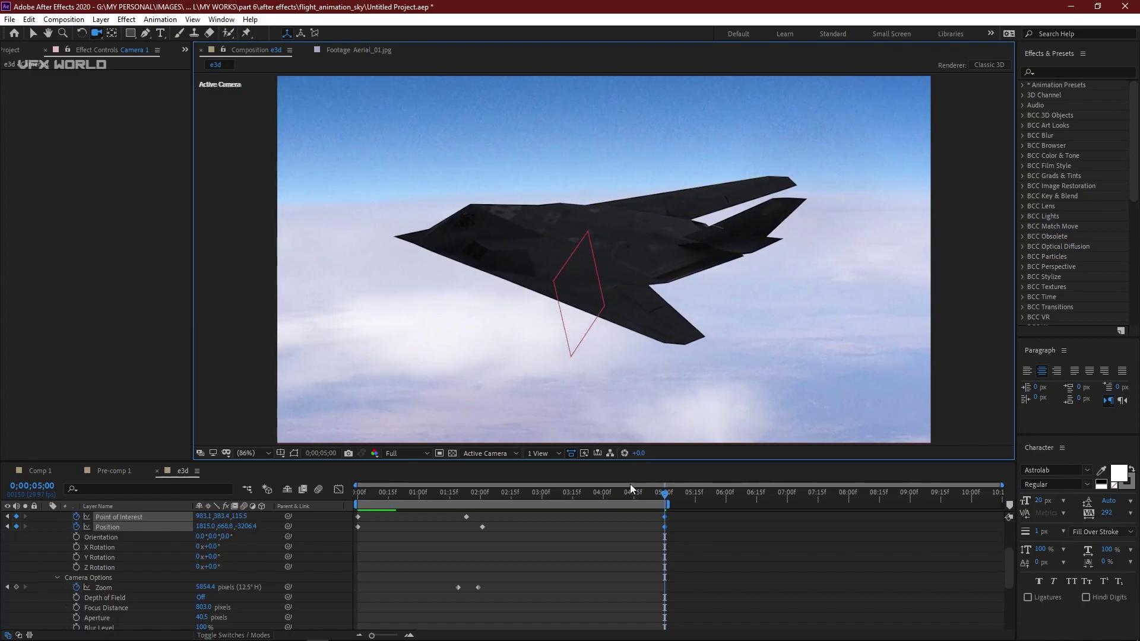
{"action": "key", "text": "Home"}
{"action": "key", "text": "space"}
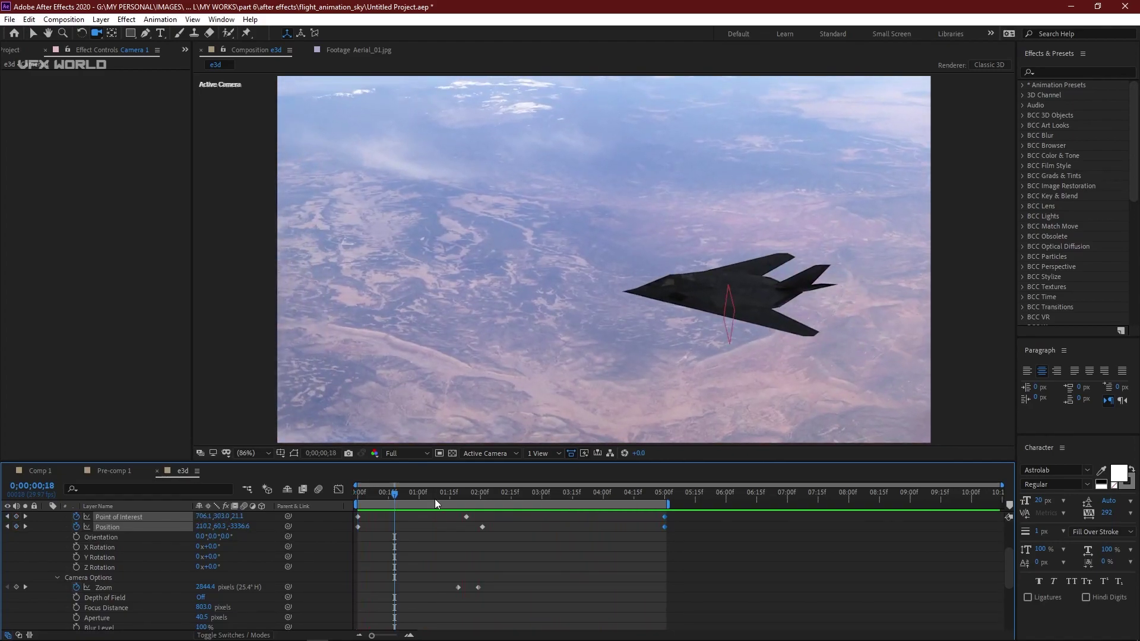
Move the end Zoom keyframe slightly earlier to 0;00;01;29 and preview the zoom.
{"action": "left_click_drag", "start_coordinate": [435, 498], "coordinate": [454, 521]}
{"action": "key", "text": "space"}
{"action": "key", "text": "space"}
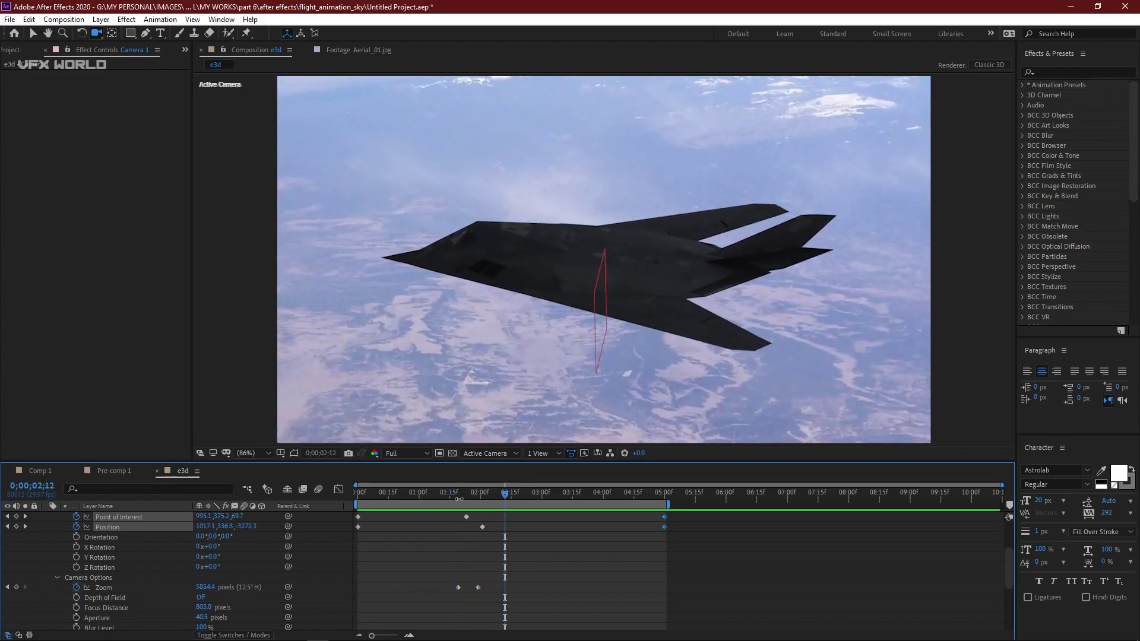
{"action": "key", "text": "space"}
{"action": "key", "text": "space"}
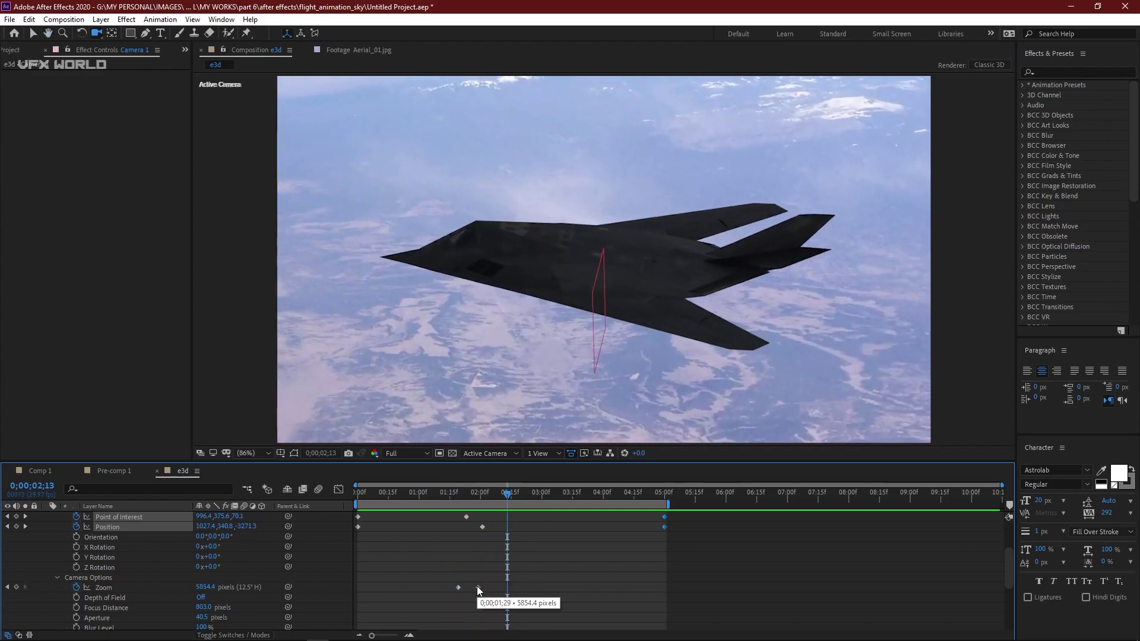
{"action": "left_click", "coordinate": [478, 586]}
{"action": "left_click_drag", "start_coordinate": [476, 586], "coordinate": [472, 584]}
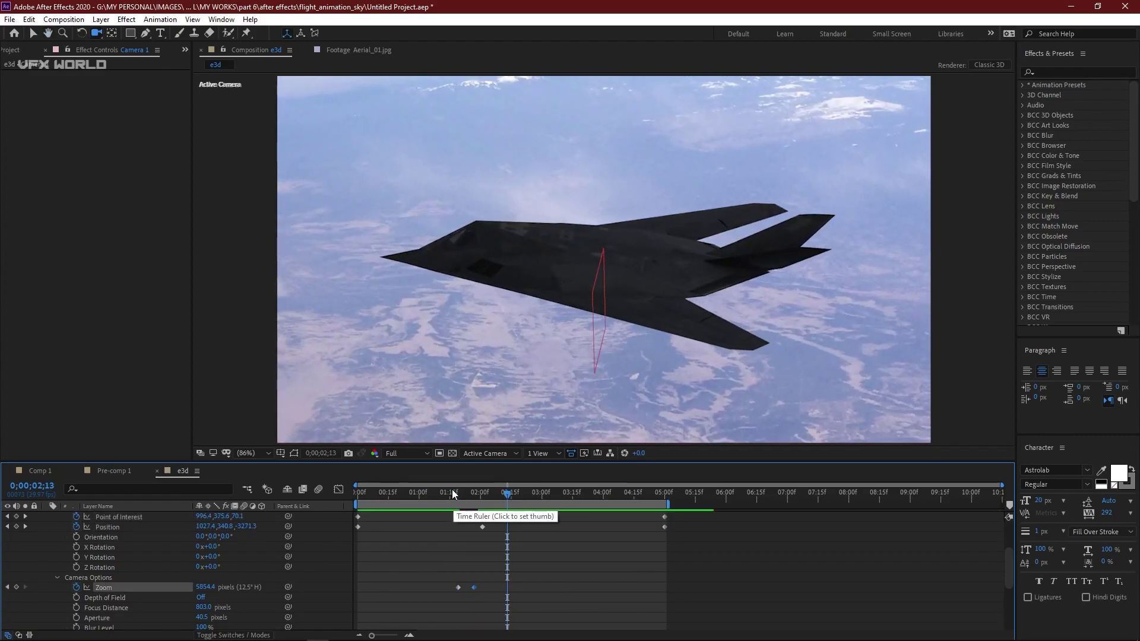
{"action": "left_click", "coordinate": [450, 490]}
{"action": "key", "text": "space"}
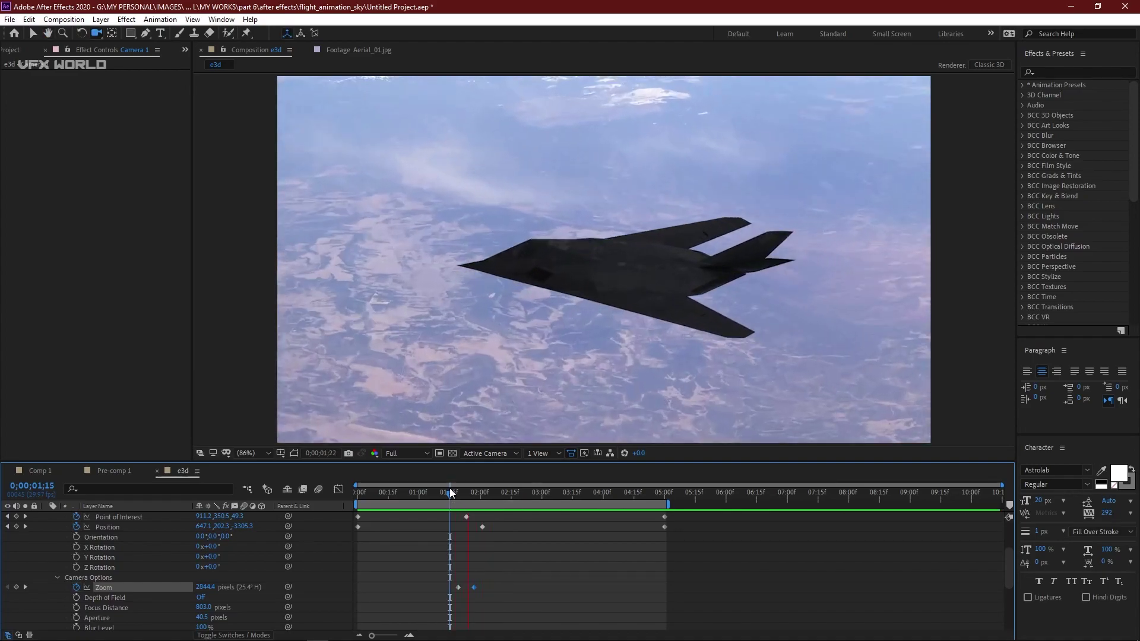
{"action": "left_click", "coordinate": [359, 492]}
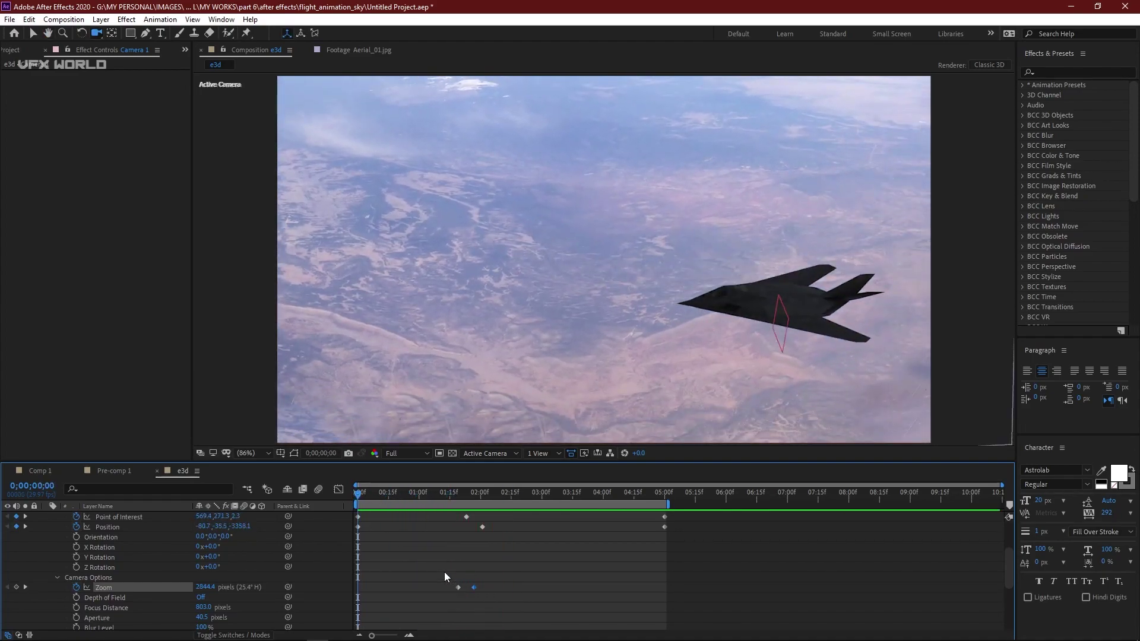
Apply Easy Ease to both Zoom keyframes.
{"action": "left_click_drag", "start_coordinate": [490, 574], "coordinate": [490, 573]}
{"action": "key", "text": "F9"}
{"action": "scroll", "coordinate": [102, 578], "scroll_direction": "up", "scroll_amount": 1}
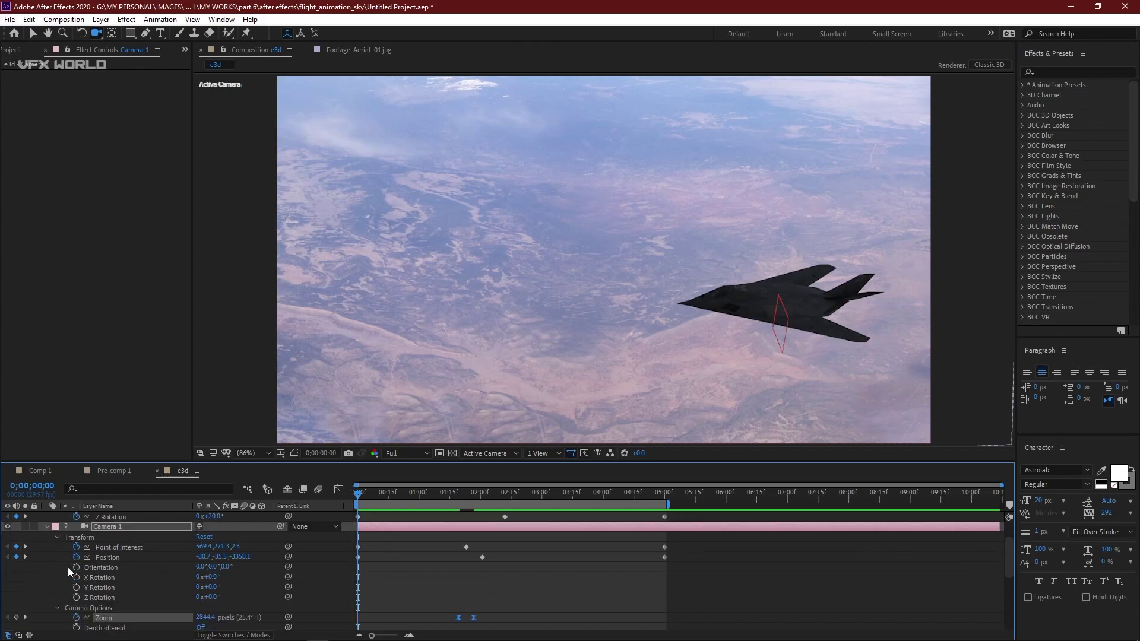
Keyframe Camera 1's Orientation, tilting it to about 359°, and preview the shot.
{"action": "left_click", "coordinate": [76, 568]}
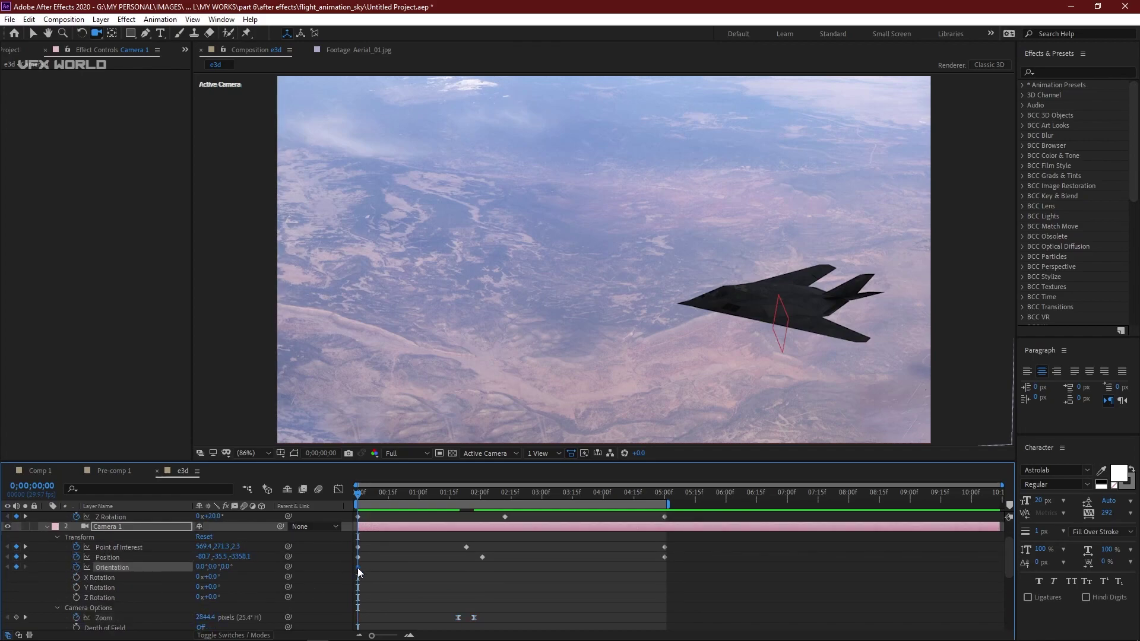
{"action": "left_click_drag", "start_coordinate": [358, 567], "coordinate": [407, 561]}
{"action": "mouse_move", "coordinate": [201, 566]}
{"action": "left_mouse_down"}
{"action": "mouse_move", "coordinate": [232, 567]}
{"action": "mouse_move", "coordinate": [202, 567]}
{"action": "left_mouse_up"}
{"action": "key", "text": "space"}
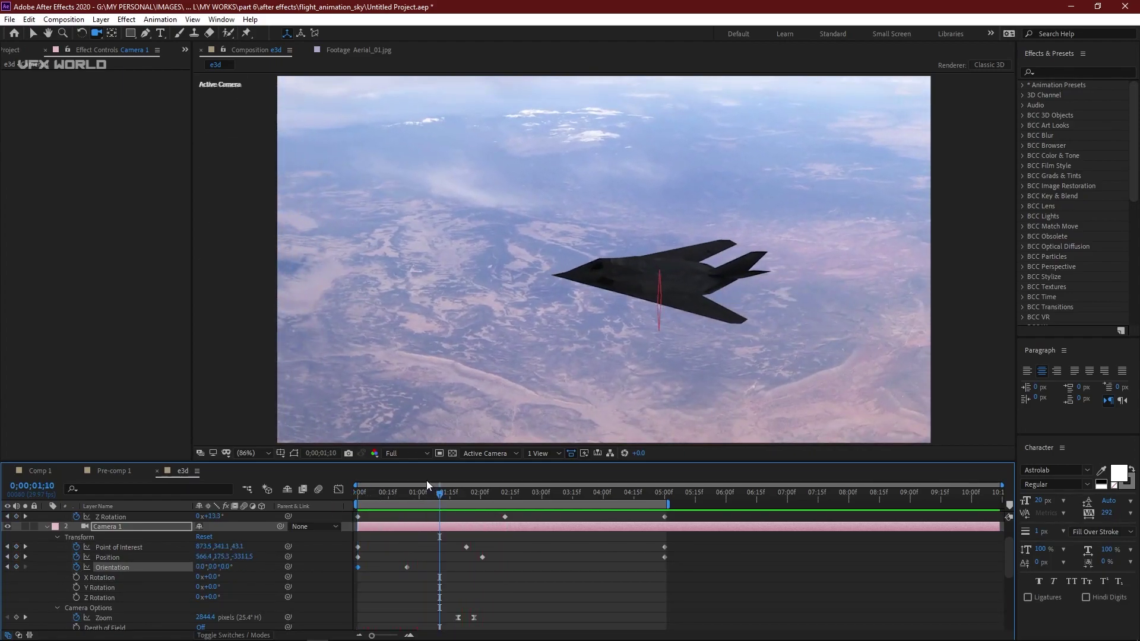
{"action": "left_click", "coordinate": [394, 508]}
{"action": "left_click_drag", "start_coordinate": [396, 505], "coordinate": [415, 569]}
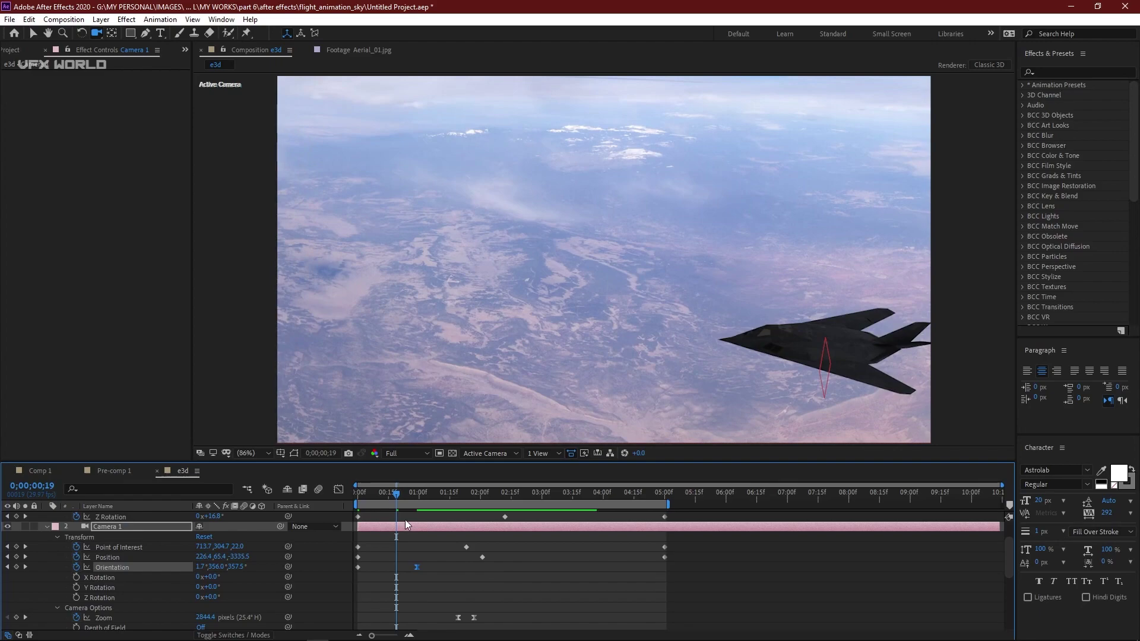
{"action": "key", "text": "space"}
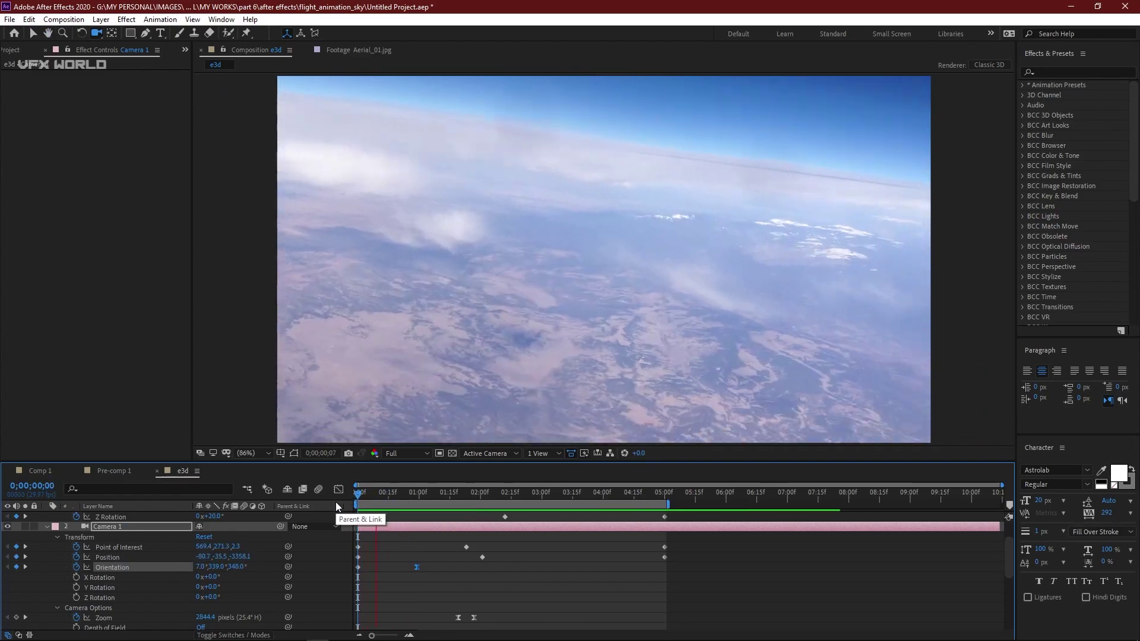
{"action": "left_click_drag", "start_coordinate": [418, 488], "coordinate": [358, 514]}
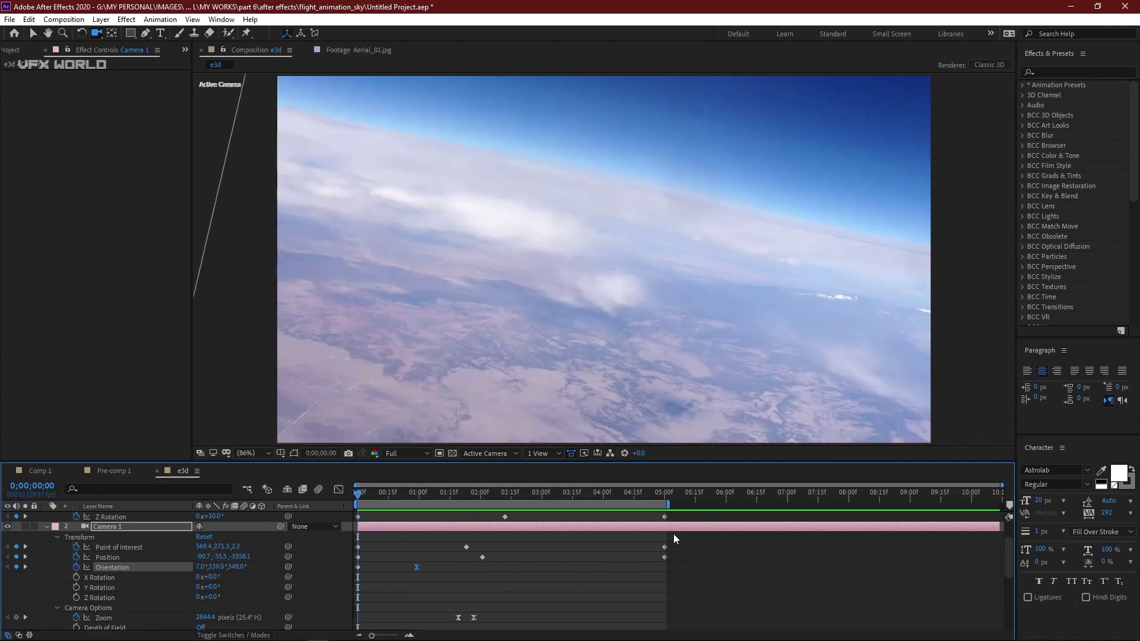
Shift the later camera keyframes right and extend the work area end to 05:15.
{"action": "left_click_drag", "start_coordinate": [682, 515], "coordinate": [487, 614]}
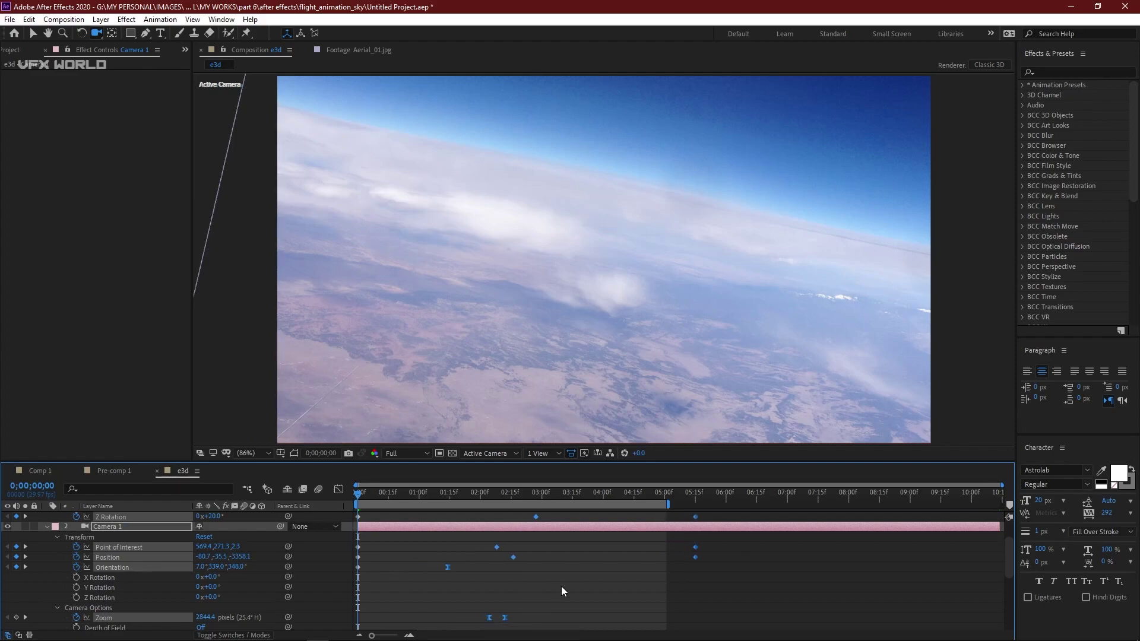
{"action": "left_click", "coordinate": [561, 586]}
{"action": "left_click_drag", "start_coordinate": [669, 503], "coordinate": [704, 504]}
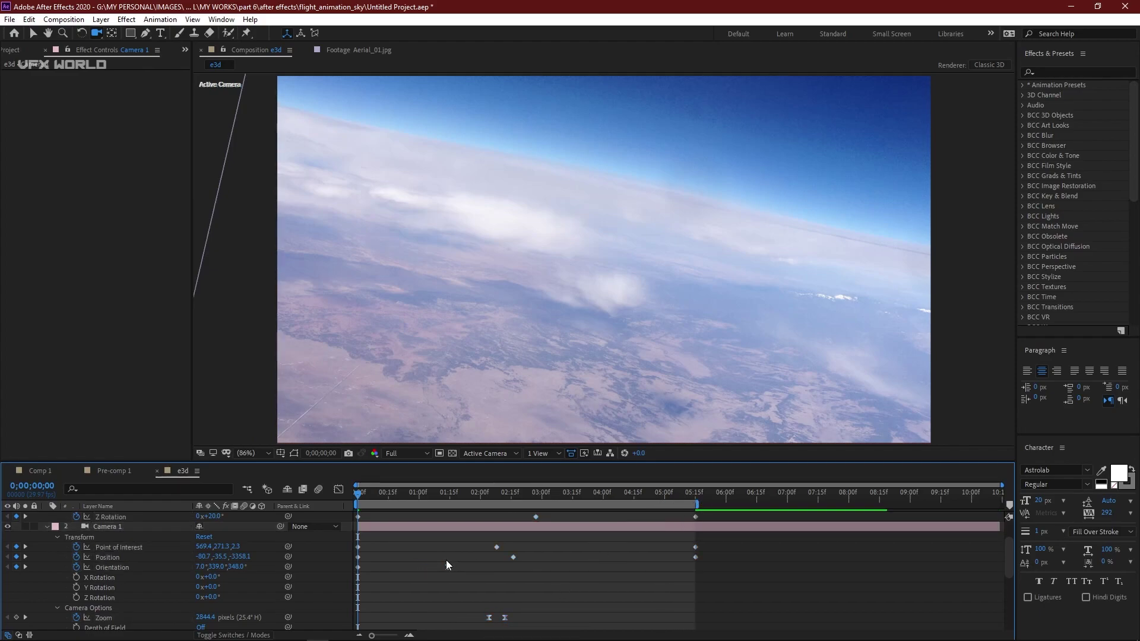
Nudge the Orientation keyframe later, apply Easy Ease, and preview the revised move.
{"action": "left_click", "coordinate": [440, 566]}
{"action": "left_click_drag", "start_coordinate": [440, 568], "coordinate": [443, 568]}
{"action": "key", "text": "F9"}
{"action": "key", "text": "space"}
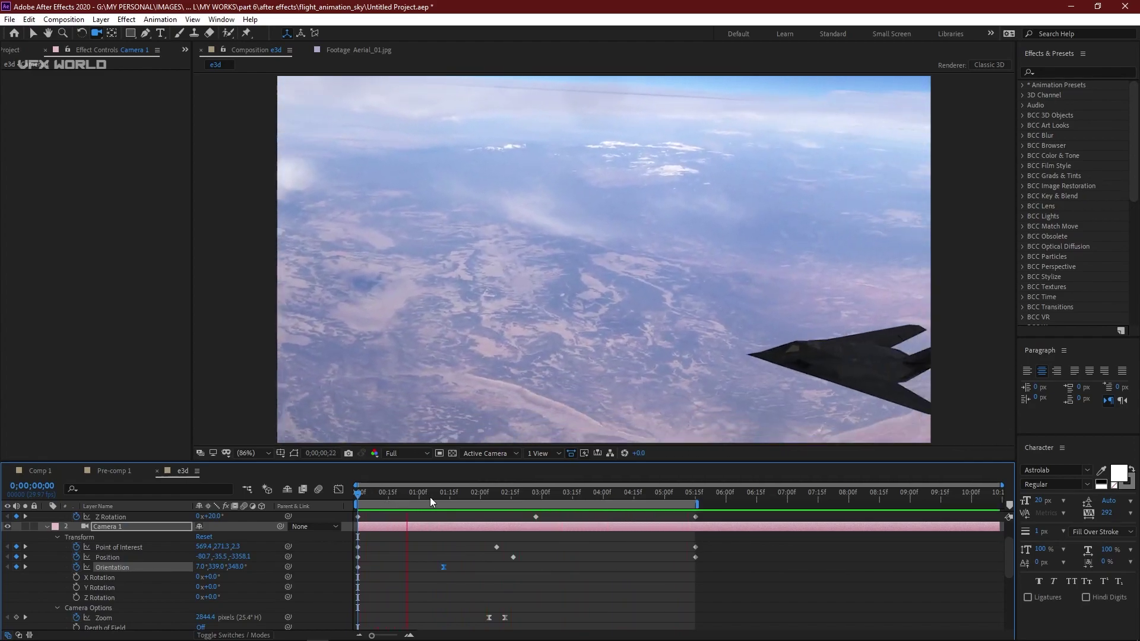
{"action": "key", "text": "space"}
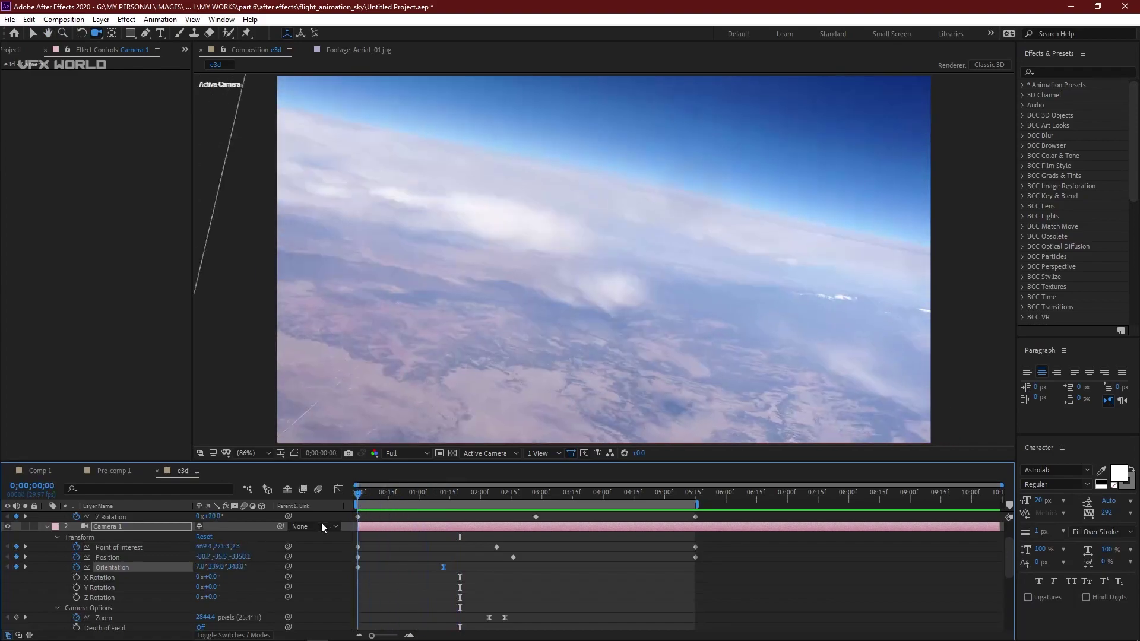
{"action": "left_click", "coordinate": [46, 527]}
{"action": "left_click", "coordinate": [122, 585]}
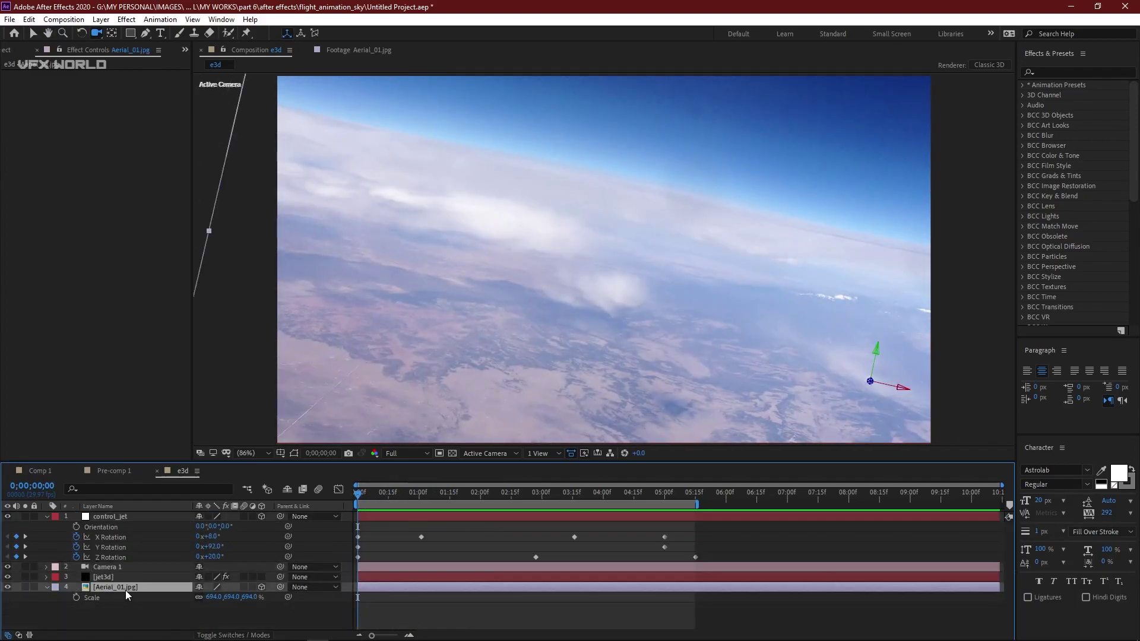
Keyframe Aerial_01.jpg's Position from the first frame to about 05:15, shifting the sky.
{"action": "key", "text": "p"}
{"action": "left_click", "coordinate": [76, 597]}
{"action": "left_click_drag", "start_coordinate": [365, 497], "coordinate": [693, 503]}
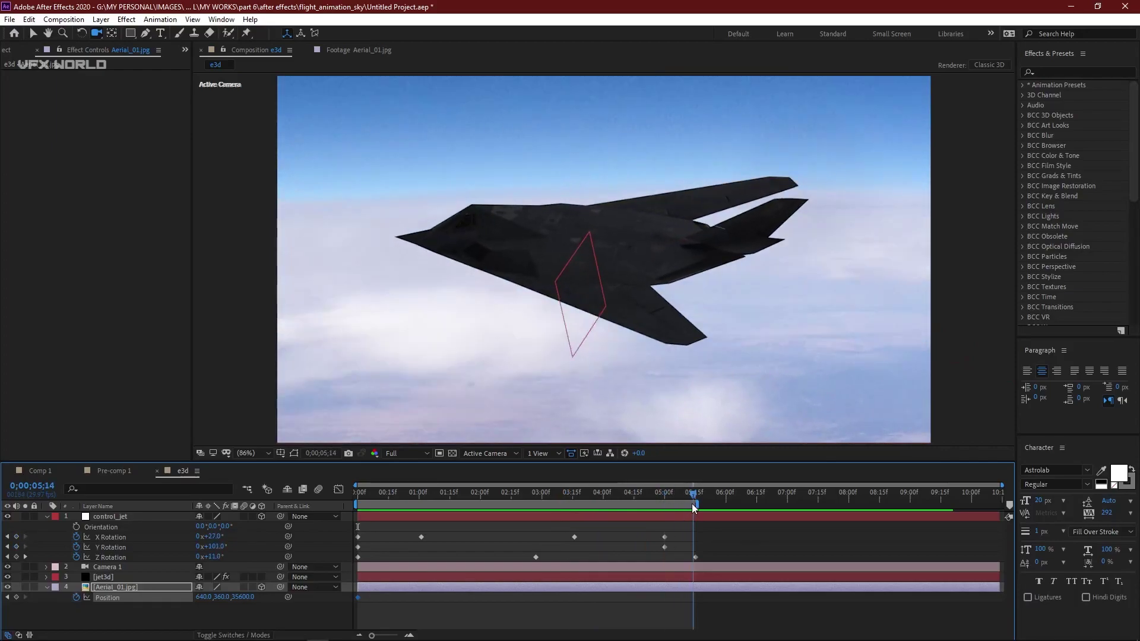
{"action": "key", "text": "v"}
{"action": "left_click_drag", "start_coordinate": [427, 323], "coordinate": [504, 336]}
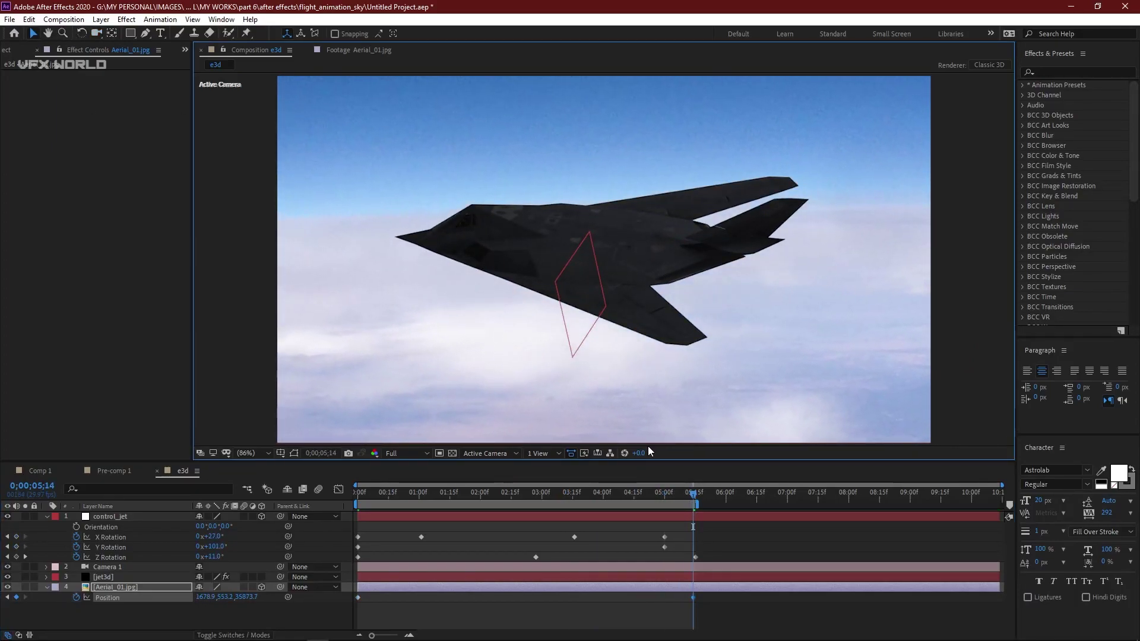
{"action": "left_click_drag", "start_coordinate": [697, 496], "coordinate": [368, 525]}
{"action": "key", "text": "space"}
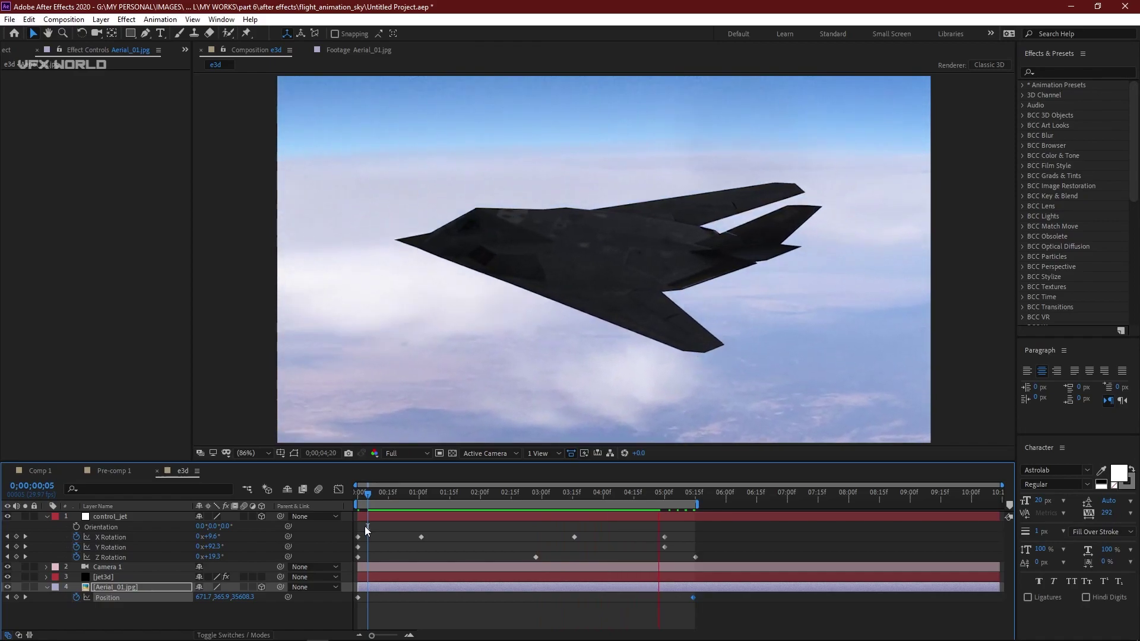
{"action": "key", "text": "space"}
{"action": "mouse_move", "coordinate": [493, 497]}
{"action": "left_mouse_down"}
{"action": "mouse_move", "coordinate": [374, 511]}
{"action": "mouse_move", "coordinate": [505, 493]}
{"action": "left_mouse_up"}
Show Camera 1's Position and Point of Interest properties.
{"action": "left_click", "coordinate": [99, 568]}
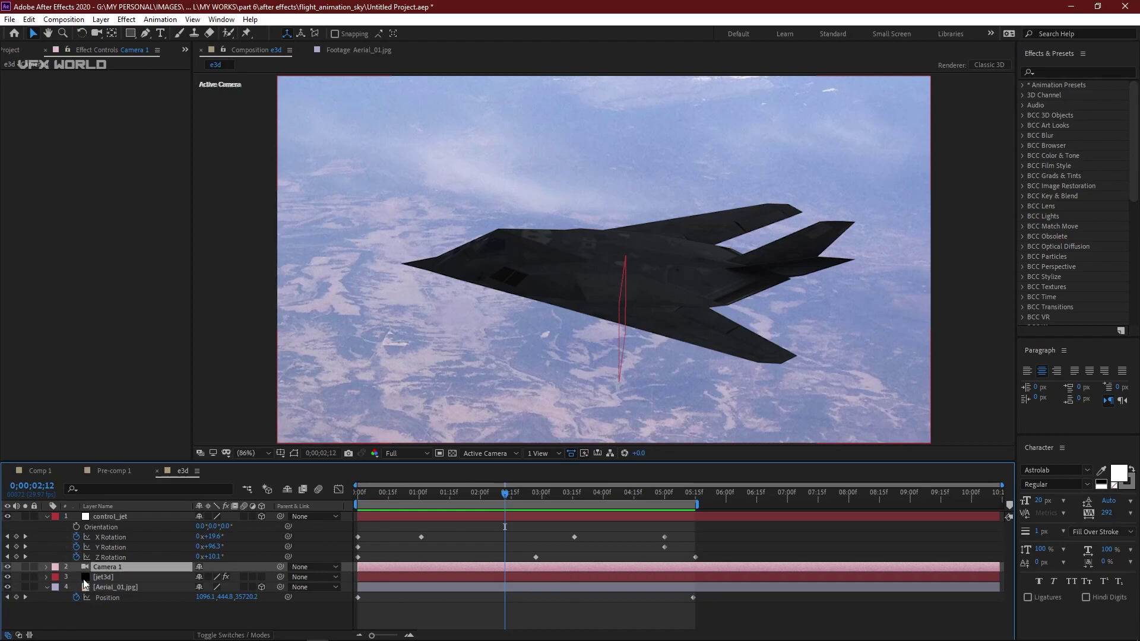
{"action": "key", "text": "p"}
{"action": "key", "text": "shift+a"}
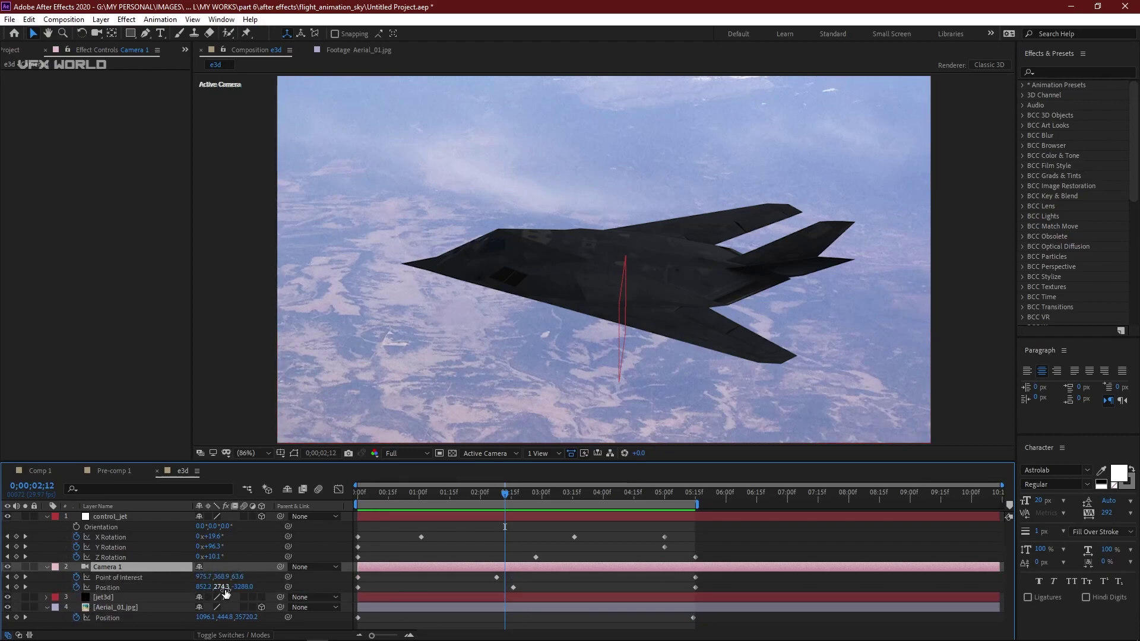
{"action": "left_click", "coordinate": [181, 631]}
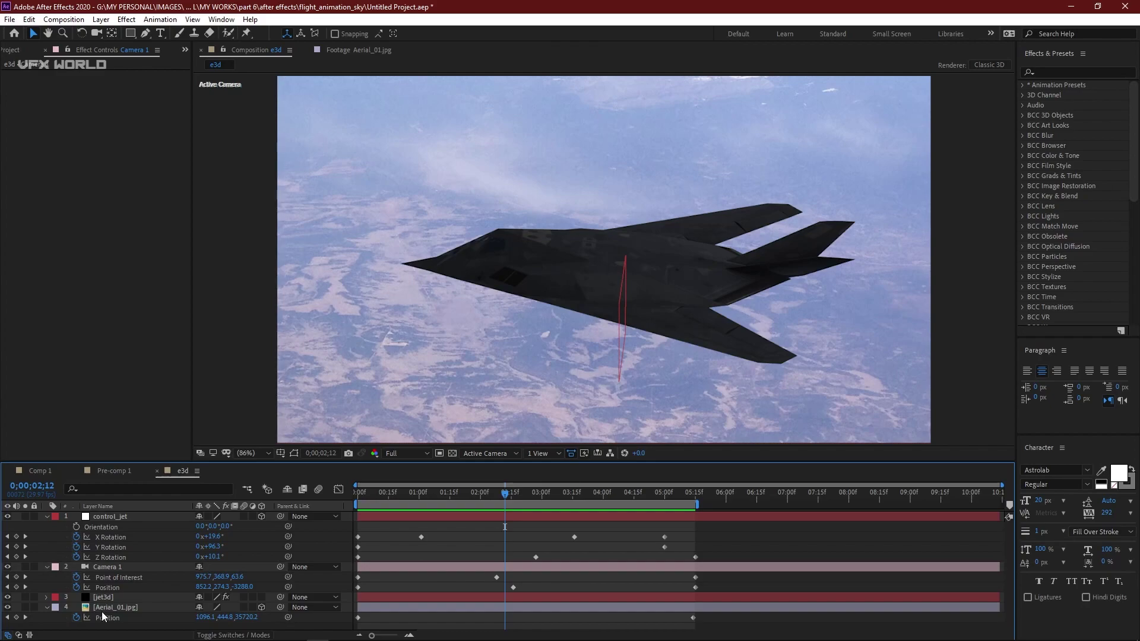
Add a wiggle(2,10) expression to Camera 1's Point of Interest.
{"action": "left_click", "coordinate": [77, 577], "text": "alt"}
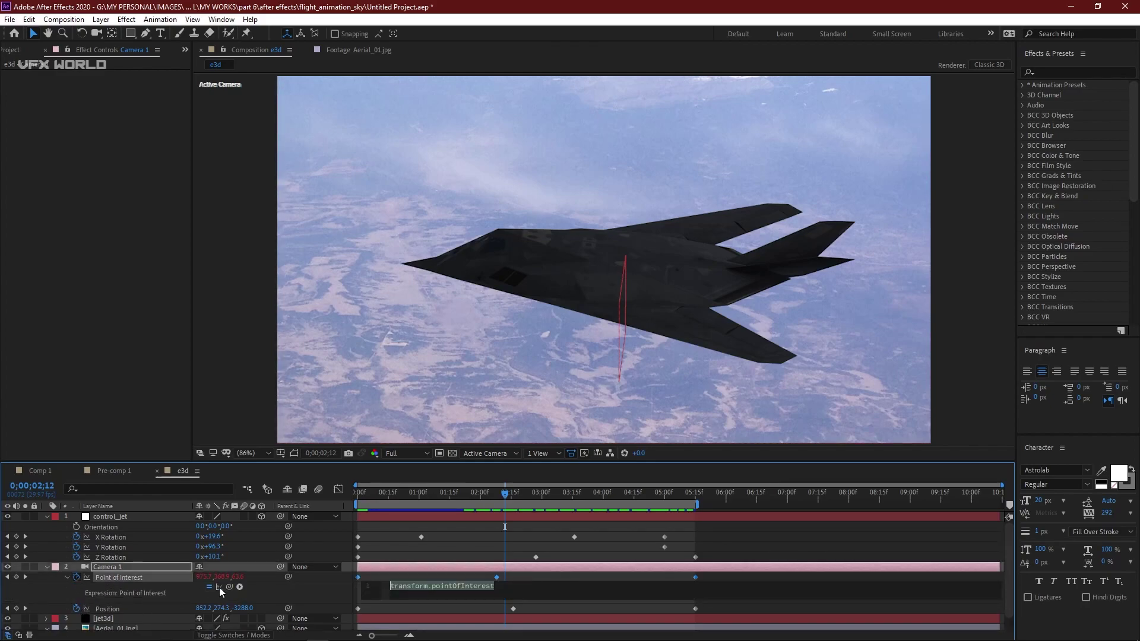
{"action": "type", "text": "wigg"}
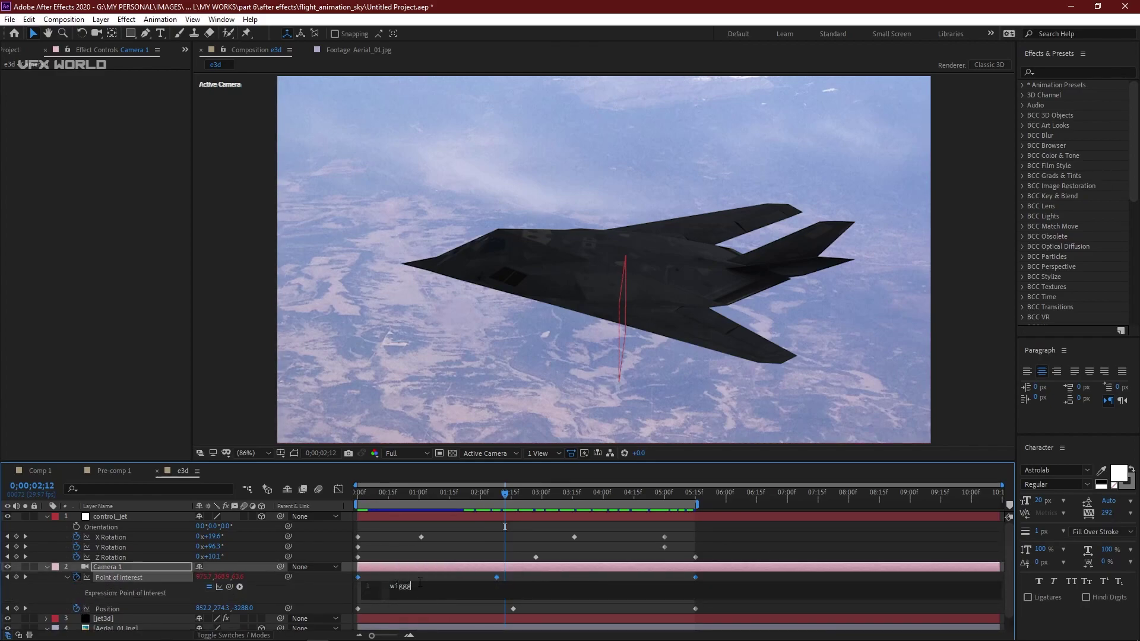
{"action": "type", "text": "l"}
{"action": "key", "text": "Return"}
{"action": "key", "text": "KP_Enter"}
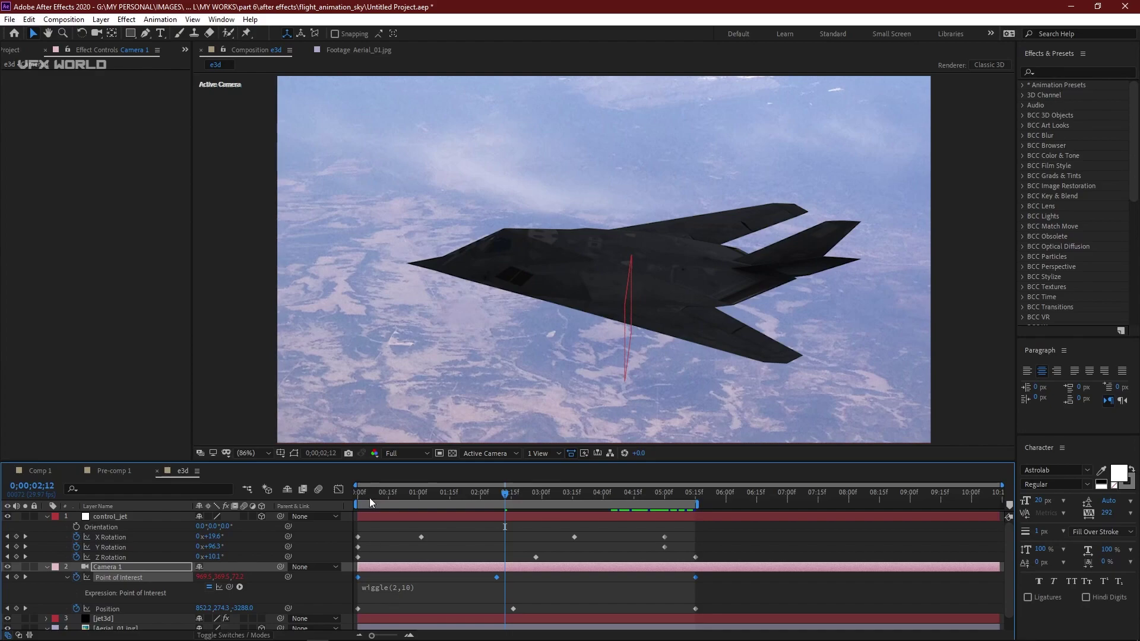
Preview the shaking camera from the first frame.
{"action": "key", "text": "Home"}
{"action": "key", "text": "space"}
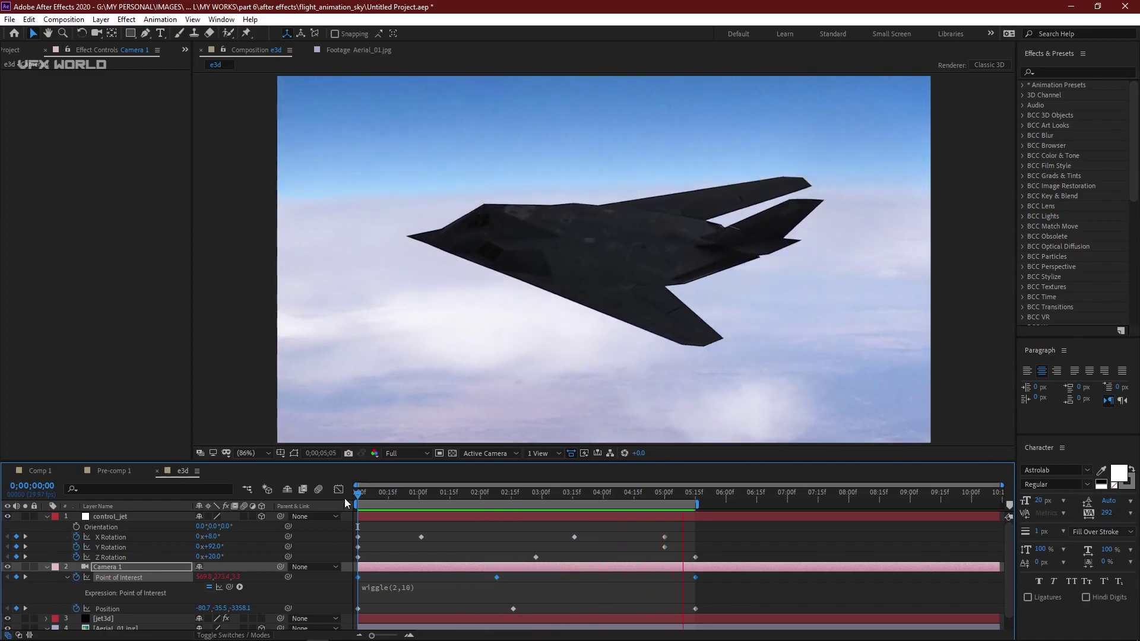
{"action": "left_click_drag", "start_coordinate": [380, 493], "coordinate": [480, 494]}
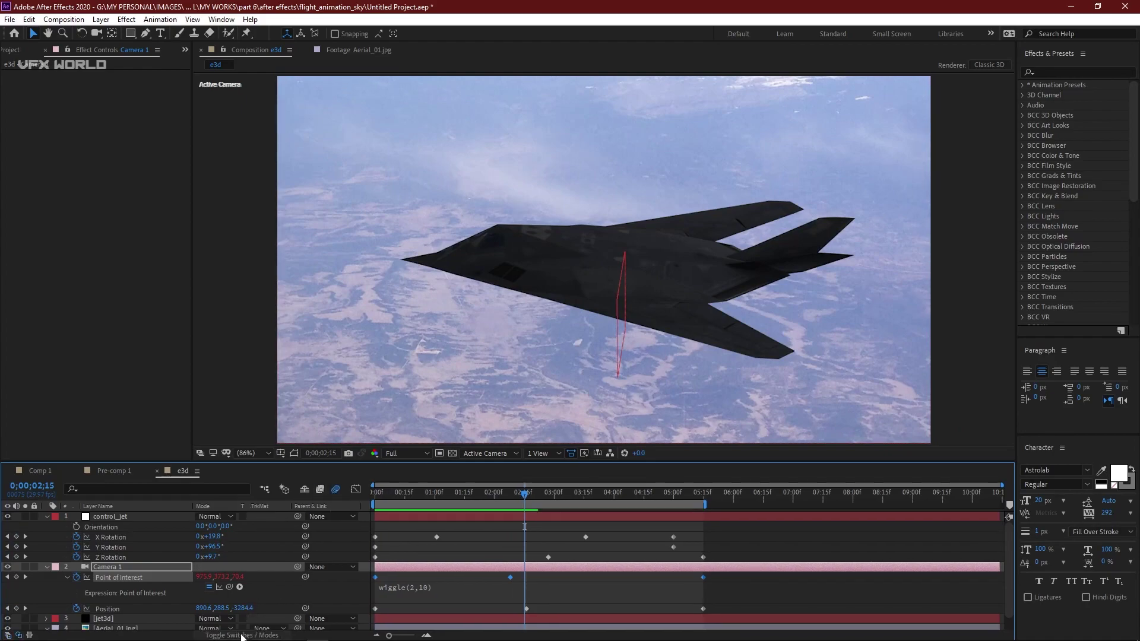
{"action": "left_click", "coordinate": [46, 566]}
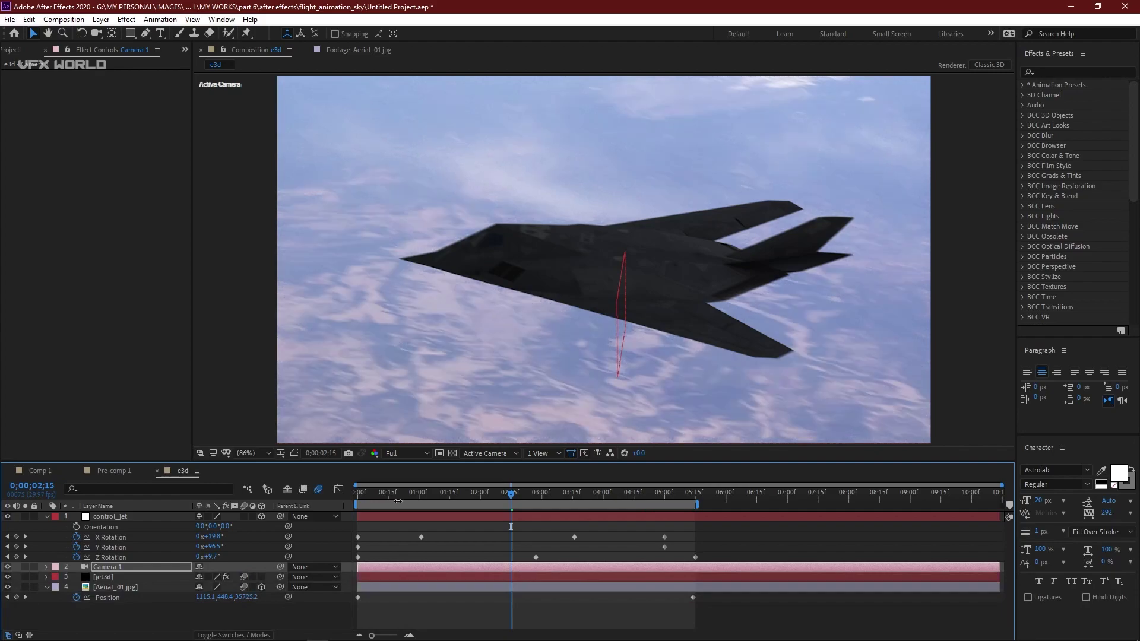
Scrub through the shot to review the camera move, collapsing control_jet's rotation properties along the way.
{"action": "left_click_drag", "start_coordinate": [408, 497], "coordinate": [620, 497]}
{"action": "left_click_drag", "start_coordinate": [650, 495], "coordinate": [469, 524]}
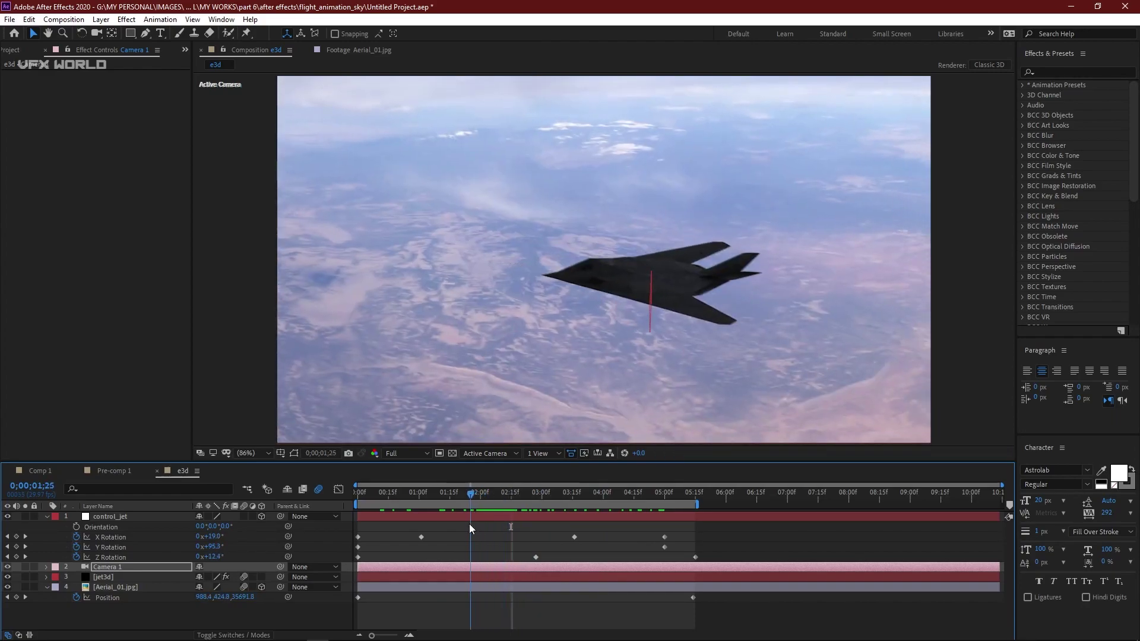
{"action": "left_click", "coordinate": [45, 518]}
{"action": "left_click", "coordinate": [284, 570]}
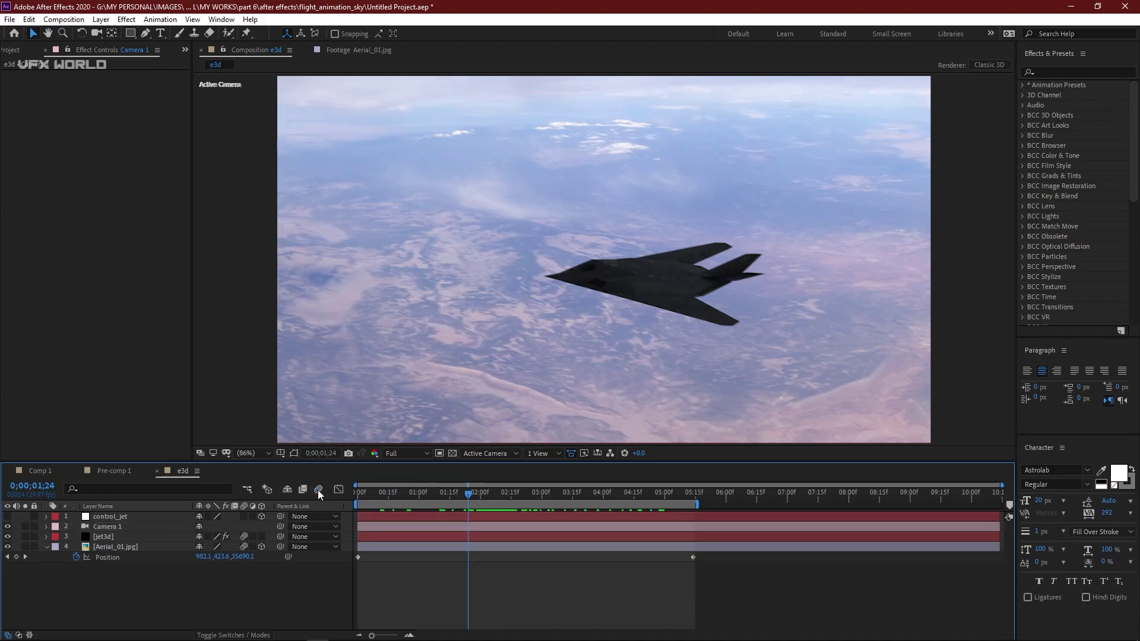
{"action": "left_click_drag", "start_coordinate": [456, 490], "coordinate": [610, 498]}
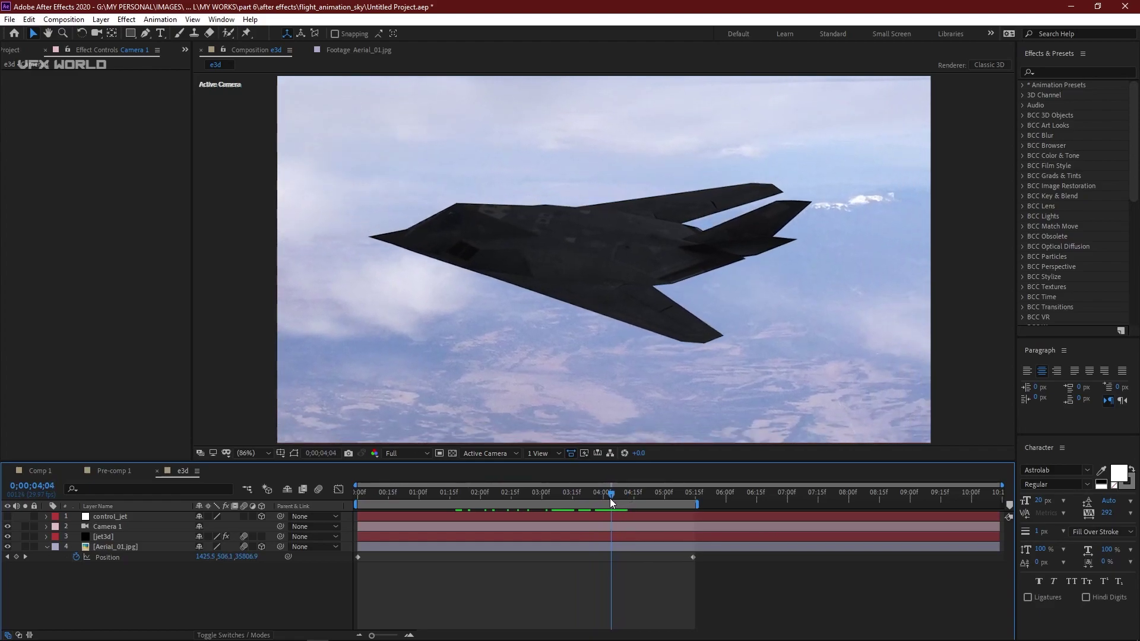
Add Parallel Light 1 with a pale blue light colour.
{"action": "right_click", "coordinate": [186, 572]}
{"action": "mouse_move", "coordinate": [228, 465]}
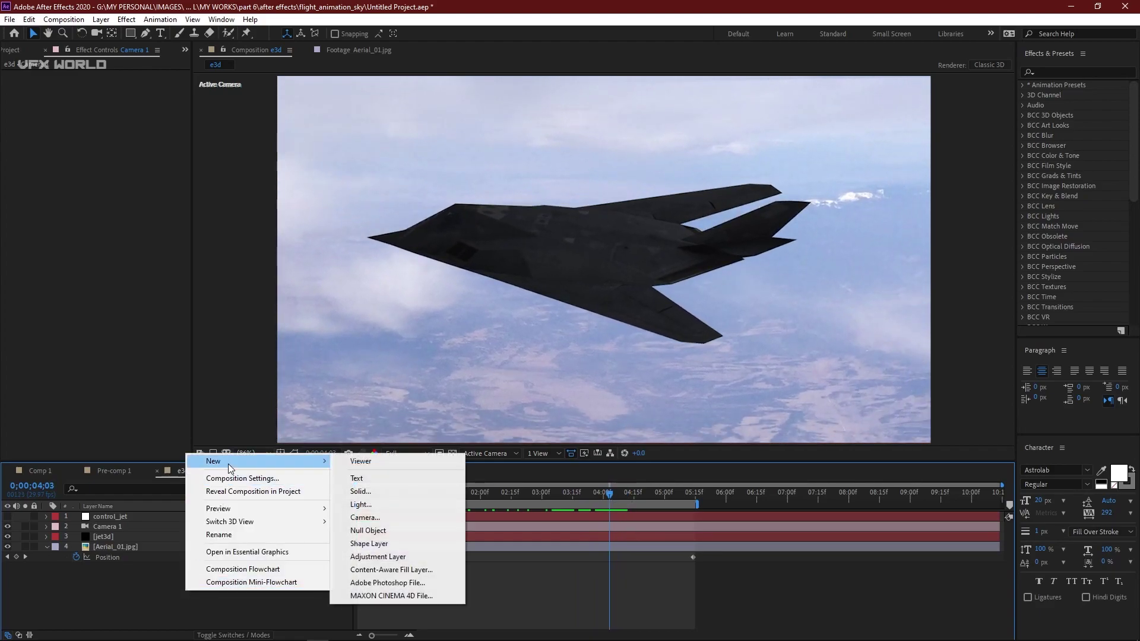
{"action": "left_click", "coordinate": [375, 503]}
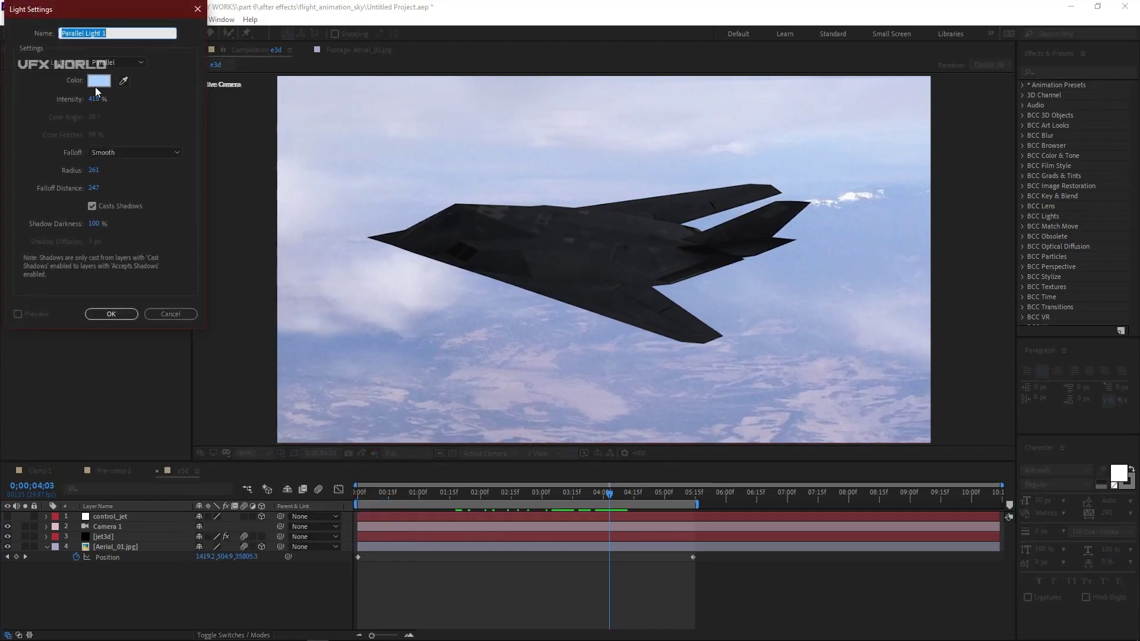
{"action": "left_click", "coordinate": [99, 81]}
{"action": "left_click_drag", "start_coordinate": [102, 121], "coordinate": [76, 108]}
{"action": "key", "text": "Return"}
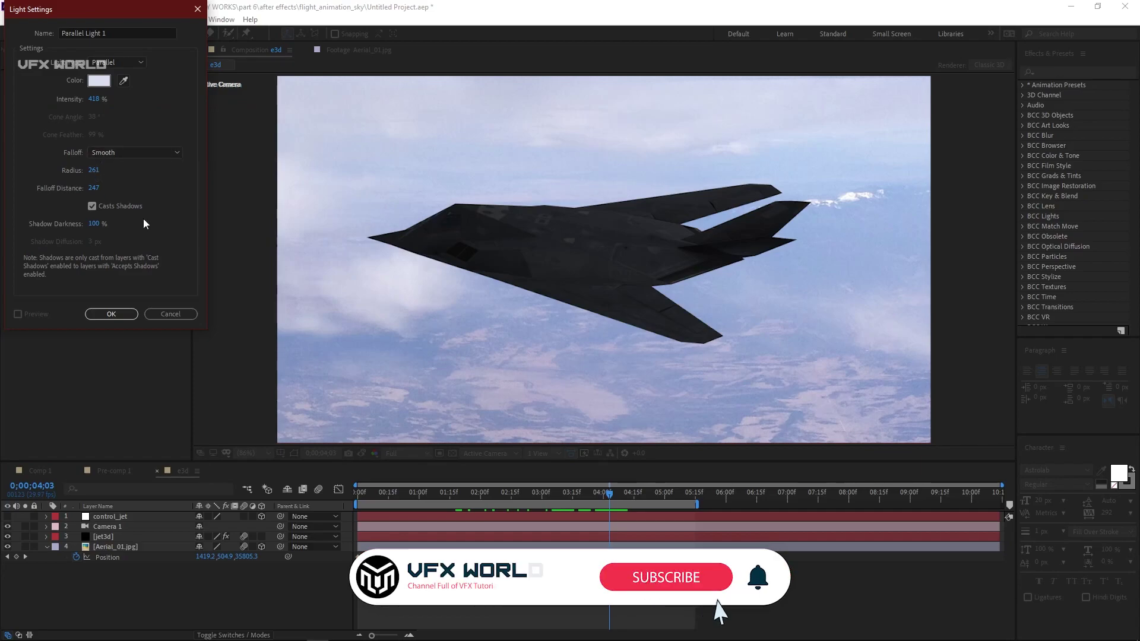
{"action": "left_click", "coordinate": [111, 314]}
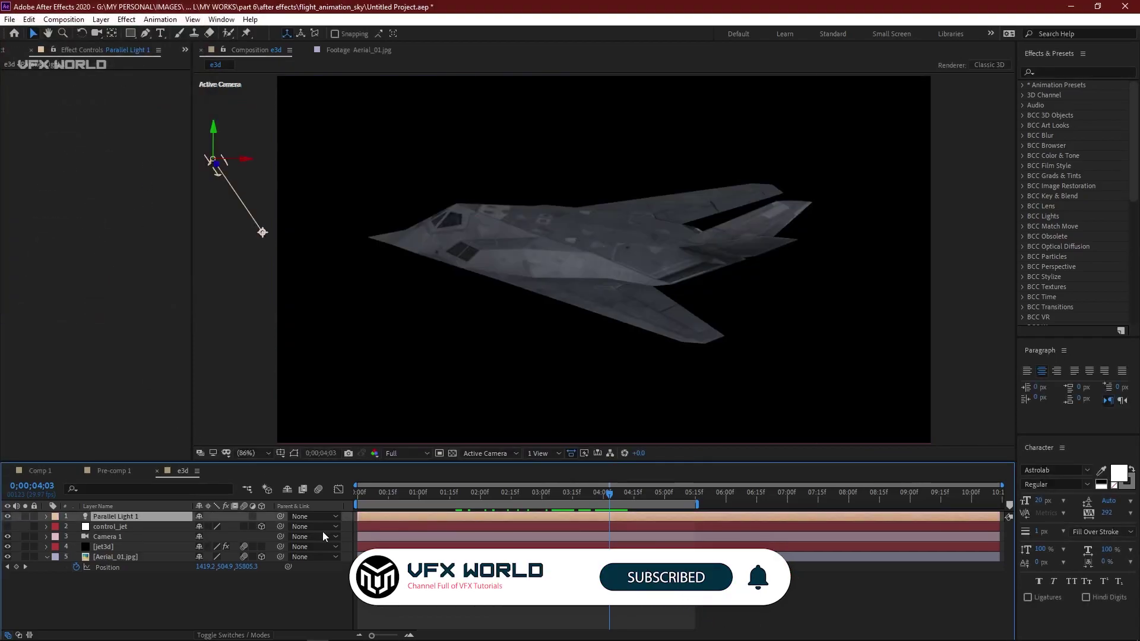
Set Aerial_01.jpg's Material Options Accepts Lights to Off.
{"action": "left_click", "coordinate": [122, 558]}
{"action": "left_click", "coordinate": [47, 557]}
{"action": "key", "text": "a"}
{"action": "key", "text": "a"}
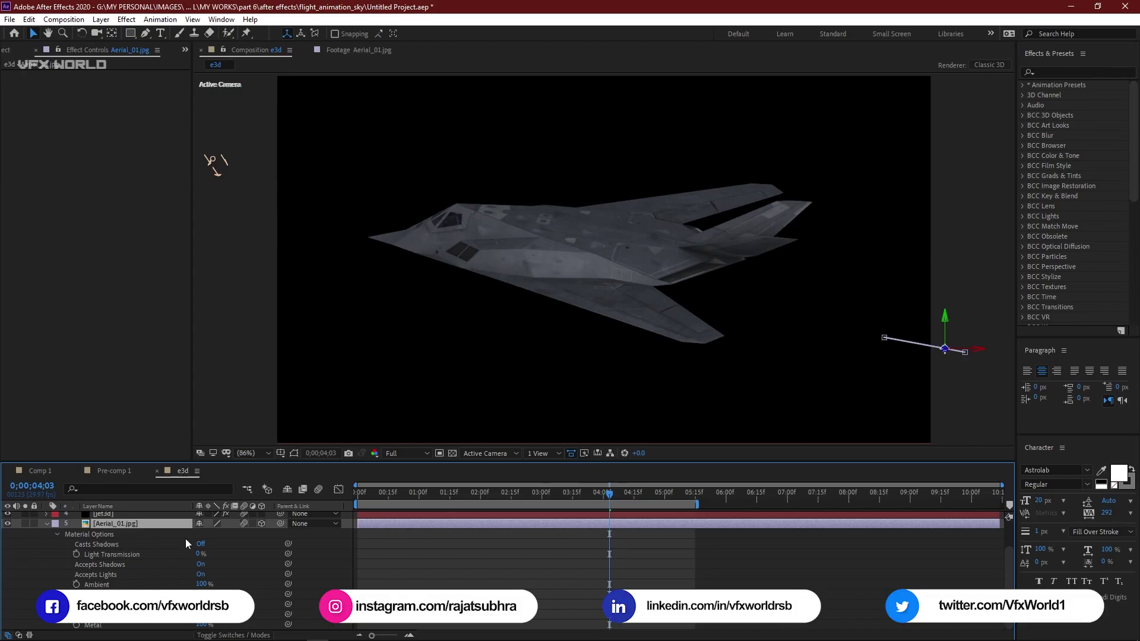
{"action": "left_click", "coordinate": [201, 574]}
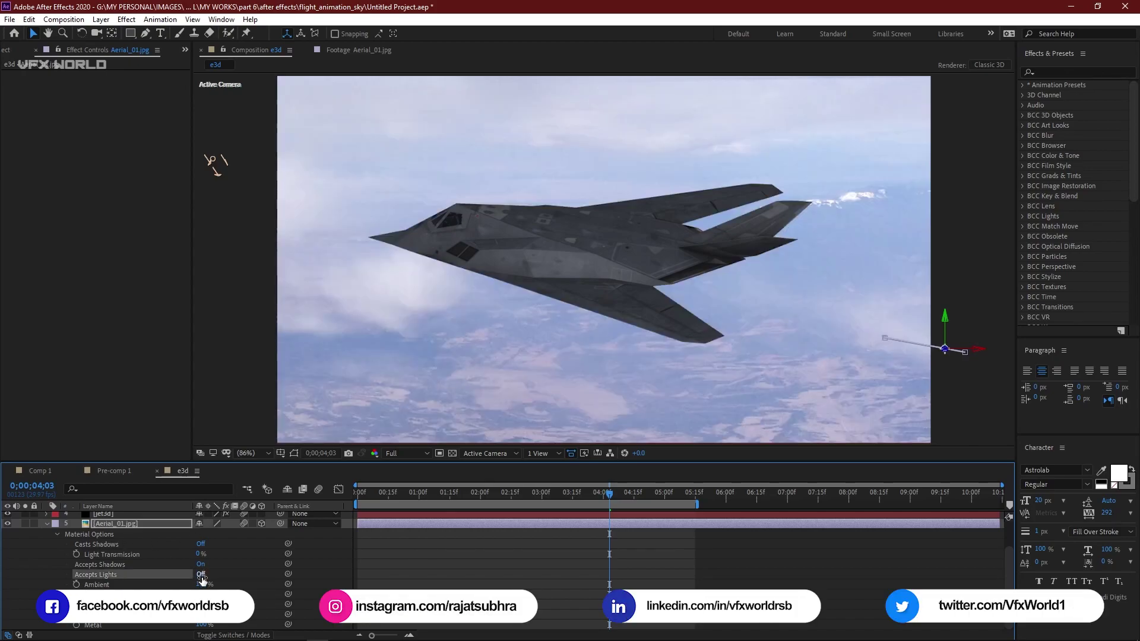
{"action": "left_click", "coordinate": [46, 523]}
Reveal Parallel Light 1's Position property for editing.
{"action": "left_click", "coordinate": [133, 516]}
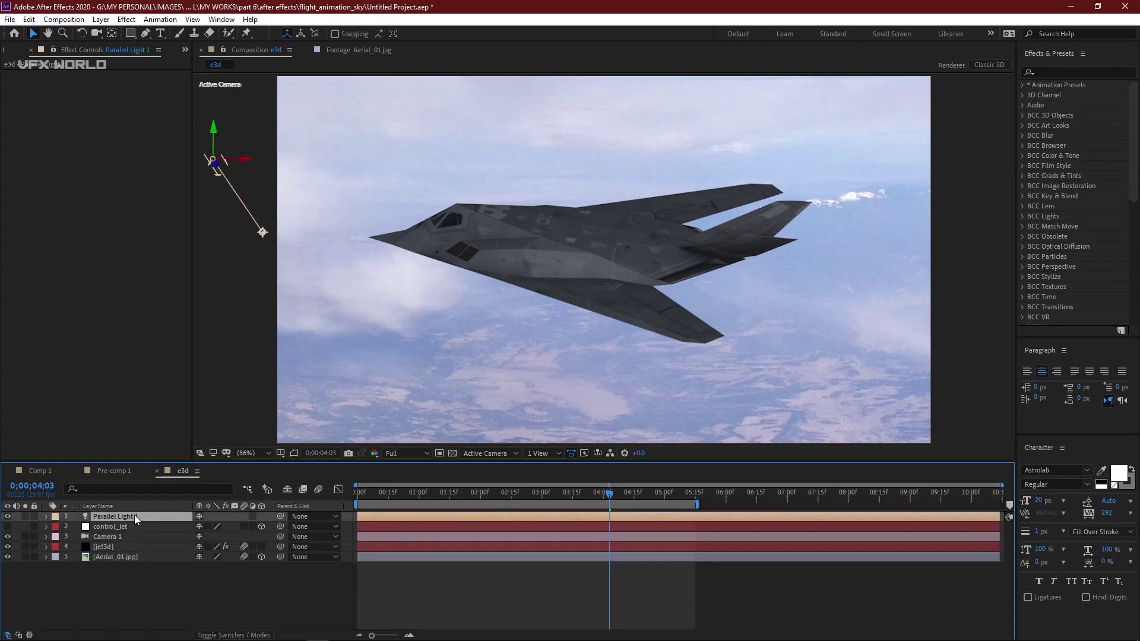
{"action": "key", "text": "p"}
{"action": "left_click", "coordinate": [211, 527]}
Enter zero values for Parallel Light 1's Position.
{"action": "type", "text": "0"}
{"action": "key", "text": "Tab"}
{"action": "type", "text": "0"}
{"action": "key", "text": "Tab"}
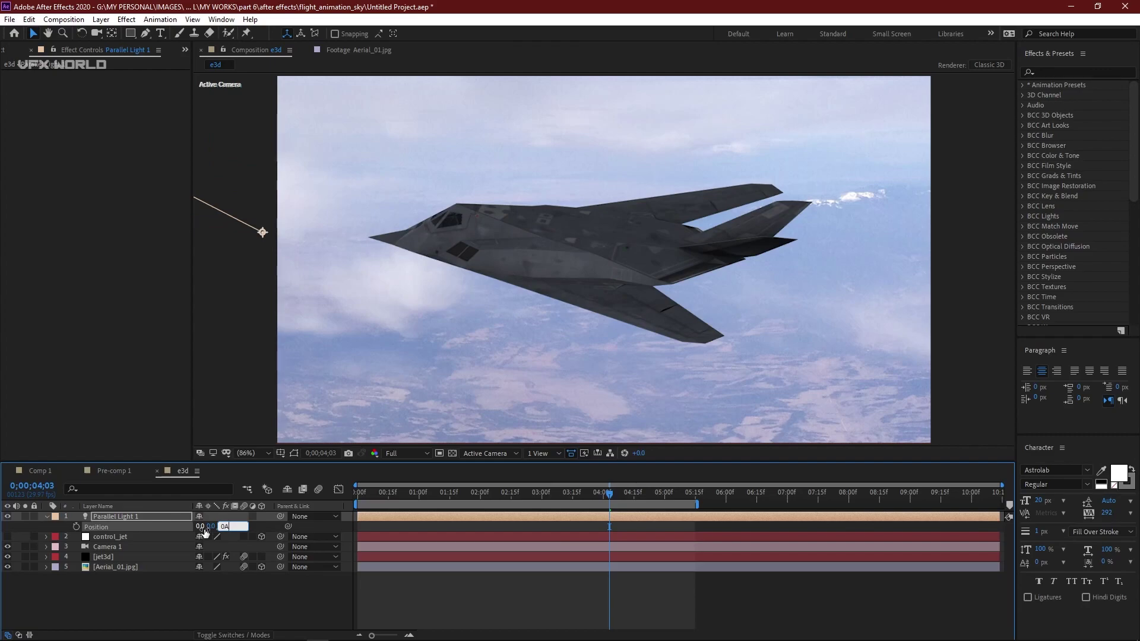
{"action": "key", "text": "Return"}
Set Parallel Light 1's Point of Interest to 1, 0, 0.
{"action": "key", "text": "shift+a"}
{"action": "left_click", "coordinate": [125, 527]}
{"action": "left_click", "coordinate": [202, 527]}
{"action": "type", "text": "1"}
{"action": "key", "text": "Tab"}
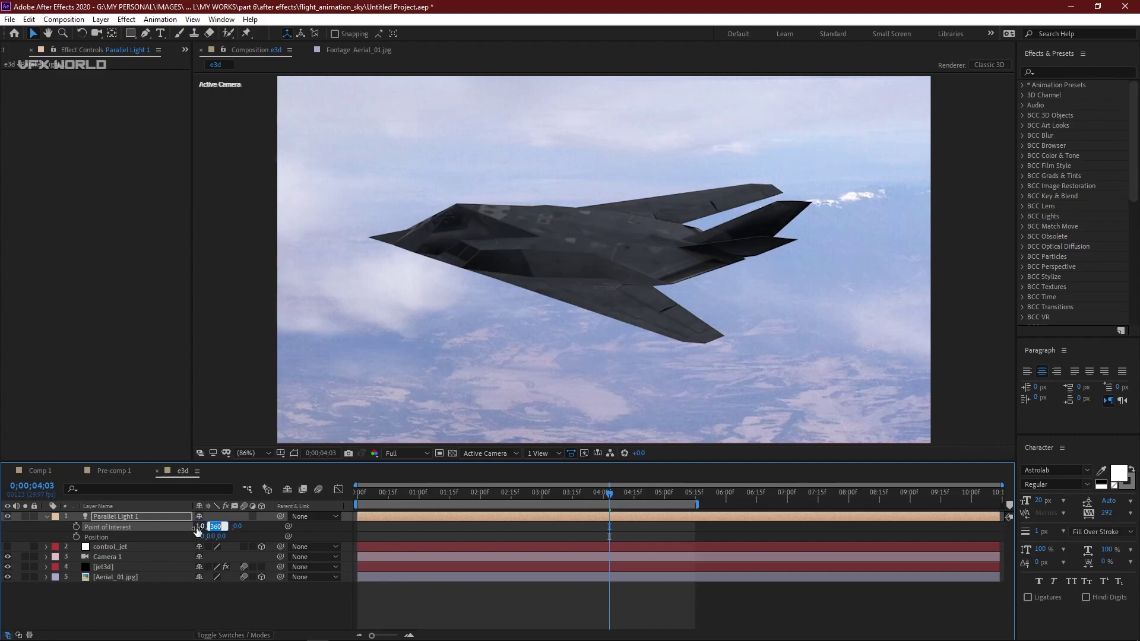
{"action": "type", "text": "0"}
{"action": "key", "text": "Tab"}
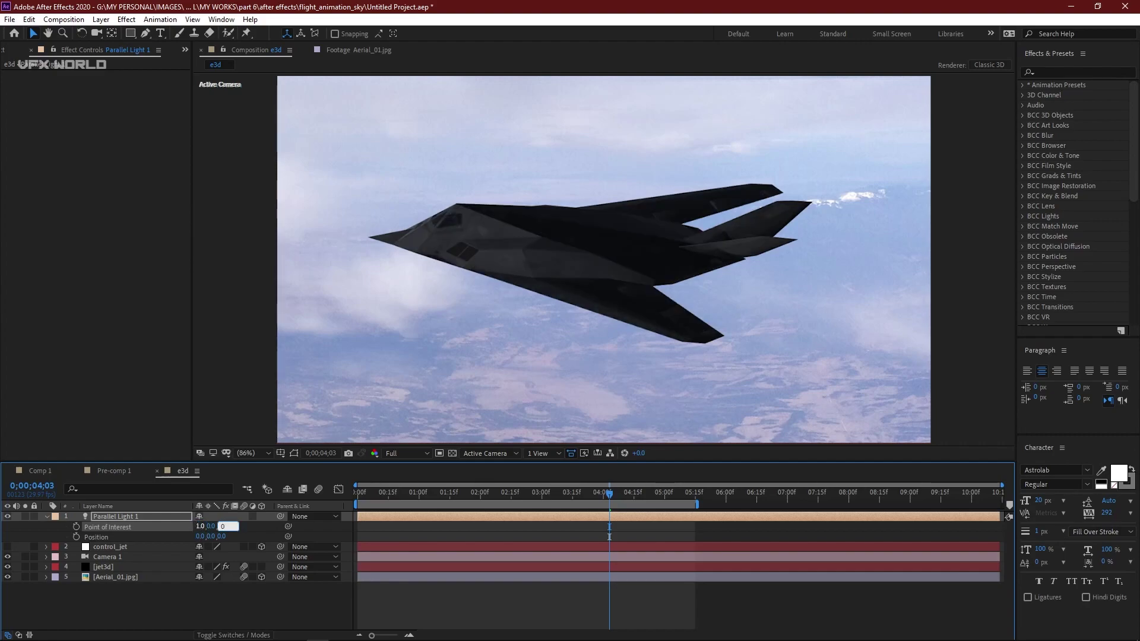
{"action": "type", "text": "0"}
{"action": "left_click", "coordinate": [248, 598]}
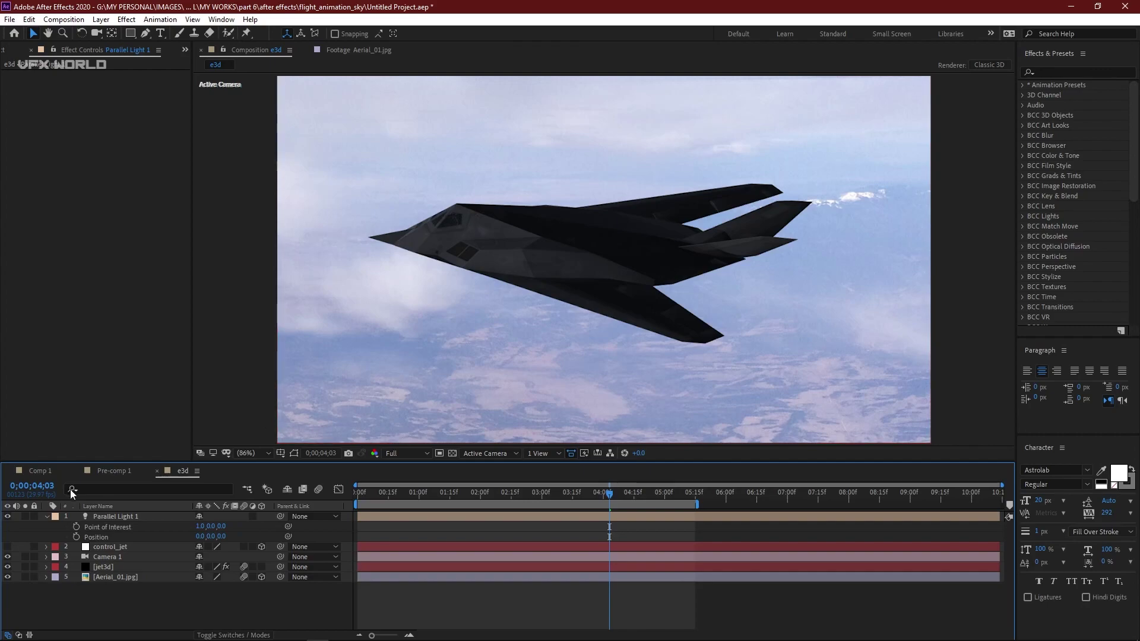
Aim the light's target at the jet and move the light to 1180, 140, -140 above-right.
{"action": "left_click", "coordinate": [112, 515]}
{"action": "key", "text": "comma"}
{"action": "key", "text": "comma"}
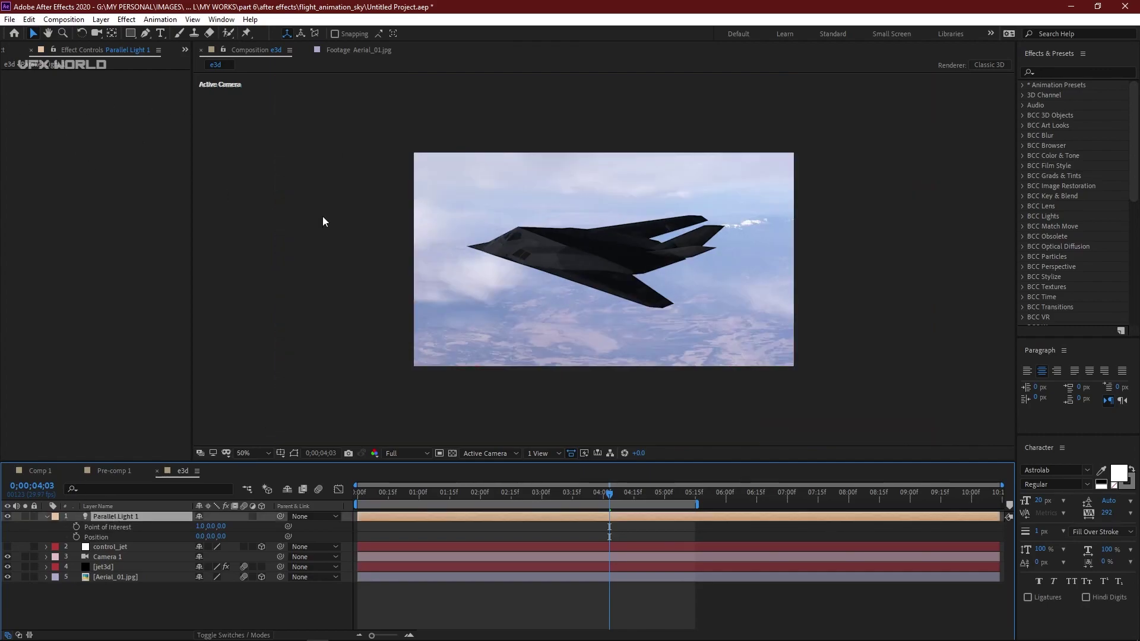
{"action": "key", "text": "comma"}
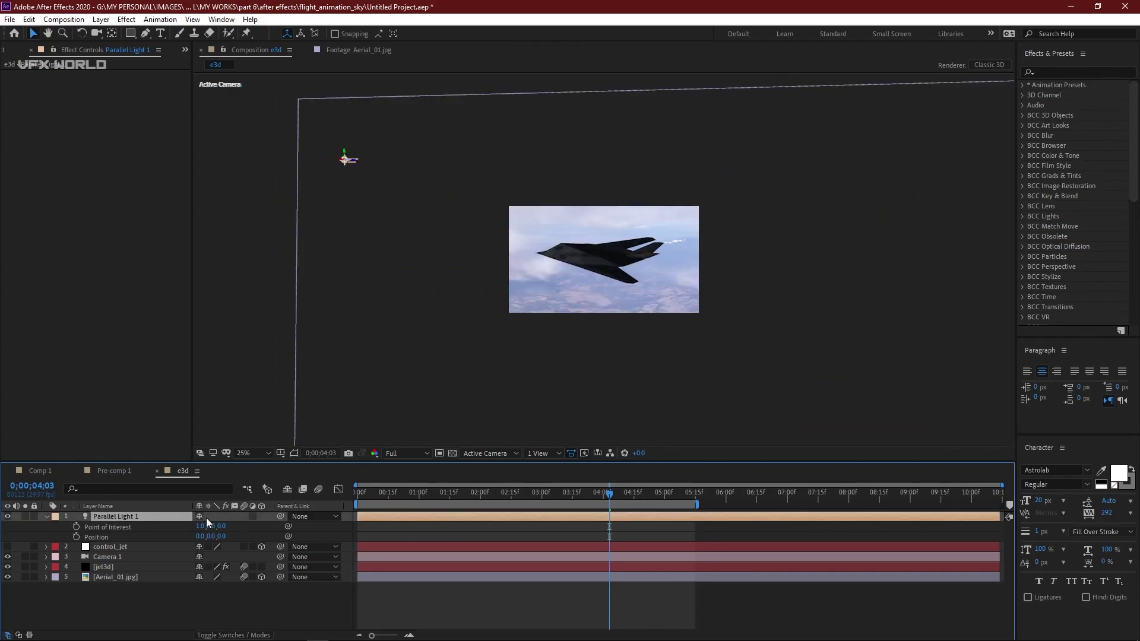
{"action": "left_click_drag", "start_coordinate": [211, 526], "coordinate": [232, 526]}
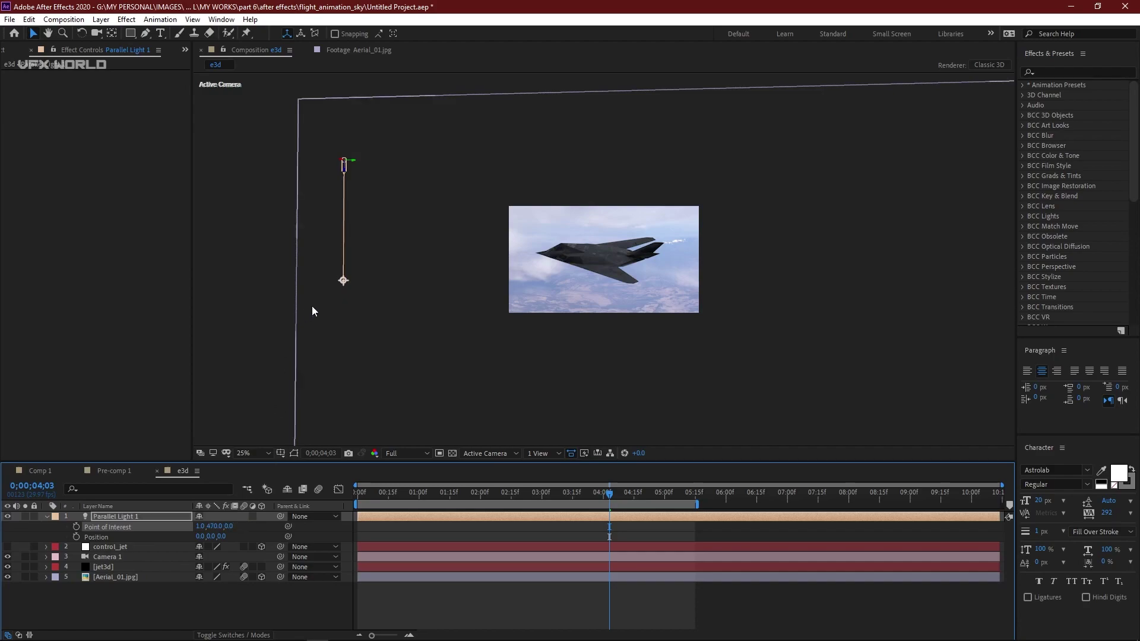
{"action": "left_click_drag", "start_coordinate": [343, 279], "coordinate": [605, 256]}
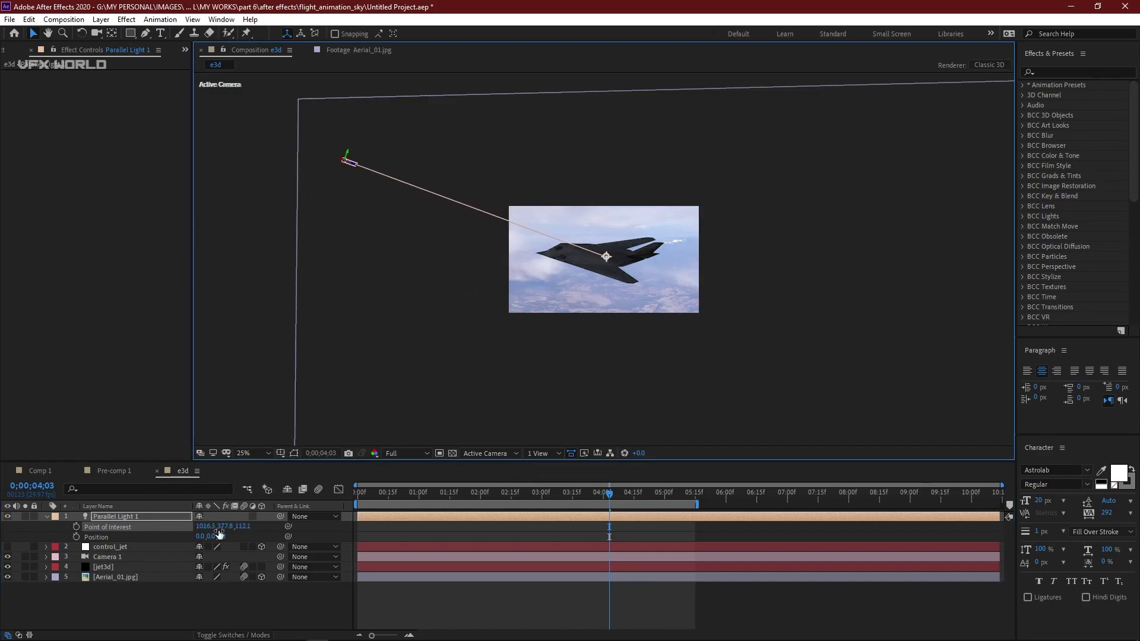
{"action": "left_click_drag", "start_coordinate": [200, 537], "coordinate": [261, 522]}
{"action": "left_click", "coordinate": [252, 452]}
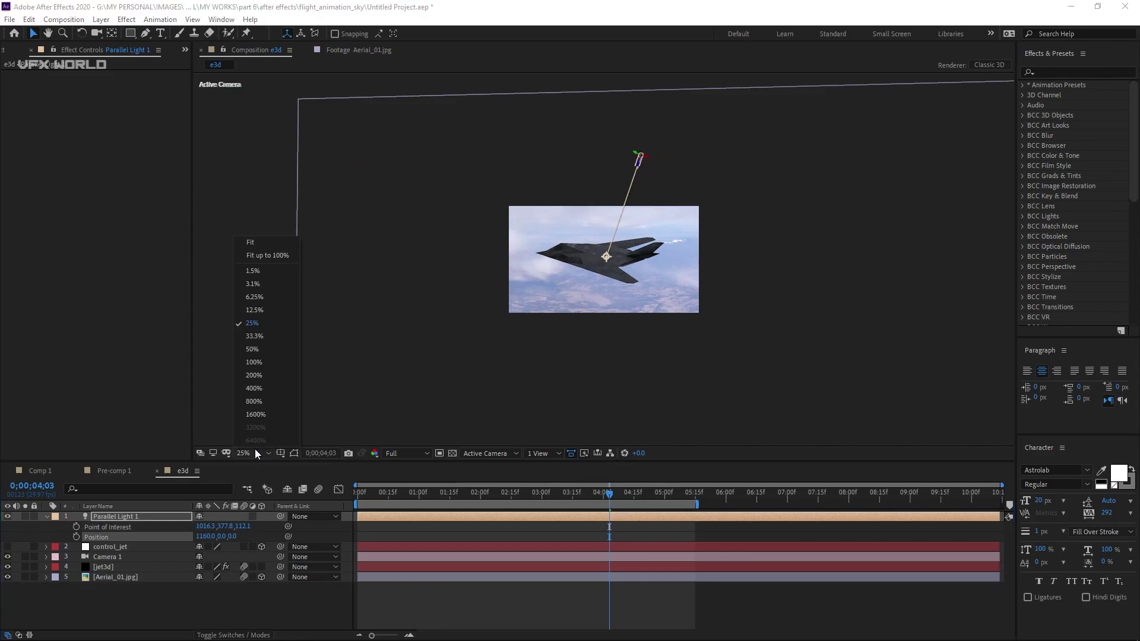
{"action": "left_click", "coordinate": [272, 255]}
{"action": "mouse_move", "coordinate": [212, 536]}
{"action": "left_mouse_down"}
{"action": "mouse_move", "coordinate": [261, 534]}
{"action": "mouse_move", "coordinate": [194, 526]}
{"action": "mouse_move", "coordinate": [252, 533]}
{"action": "mouse_move", "coordinate": [230, 535]}
{"action": "left_mouse_up"}
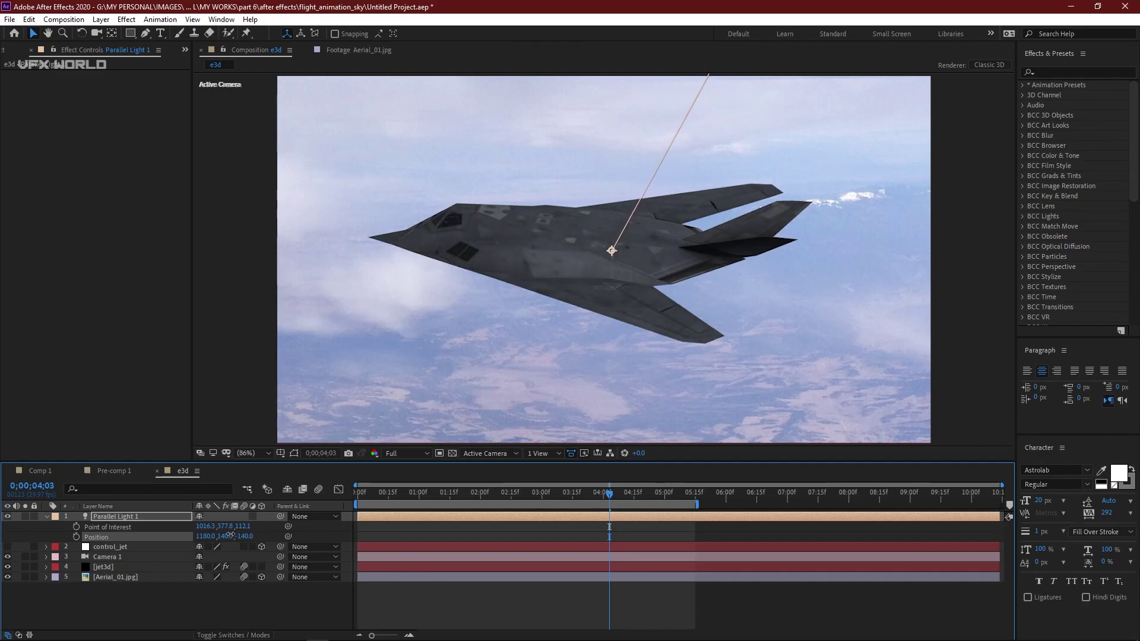
{"action": "double_click", "coordinate": [154, 517]}
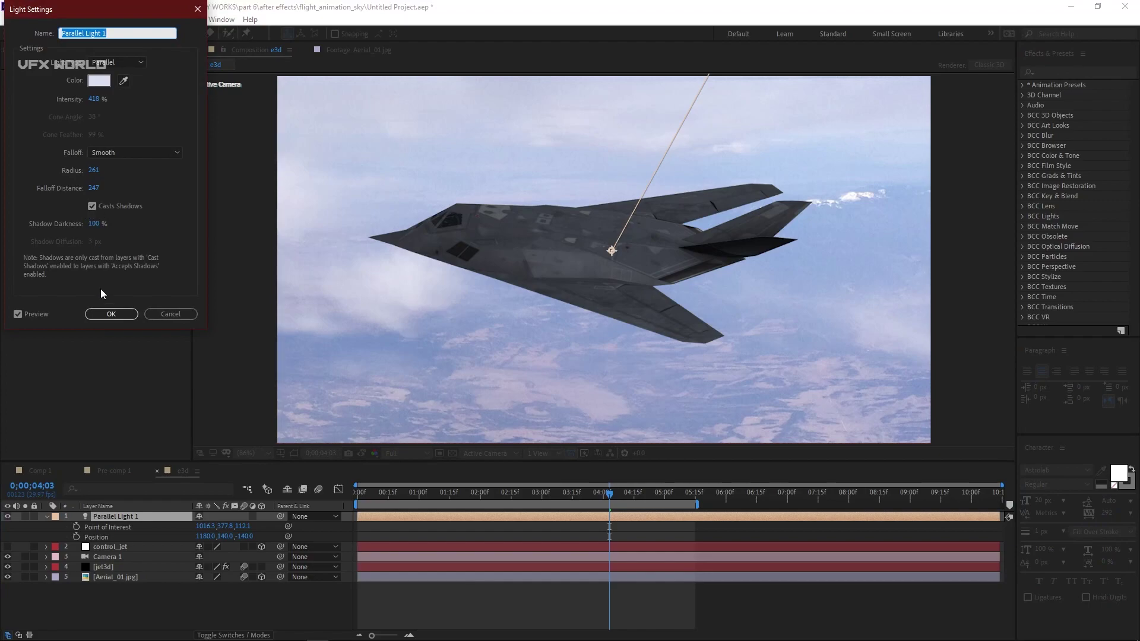
Add Ambient Light 1 and set its intensity to 98%.
{"action": "left_click", "coordinate": [111, 313]}
{"action": "right_click", "coordinate": [149, 619]}
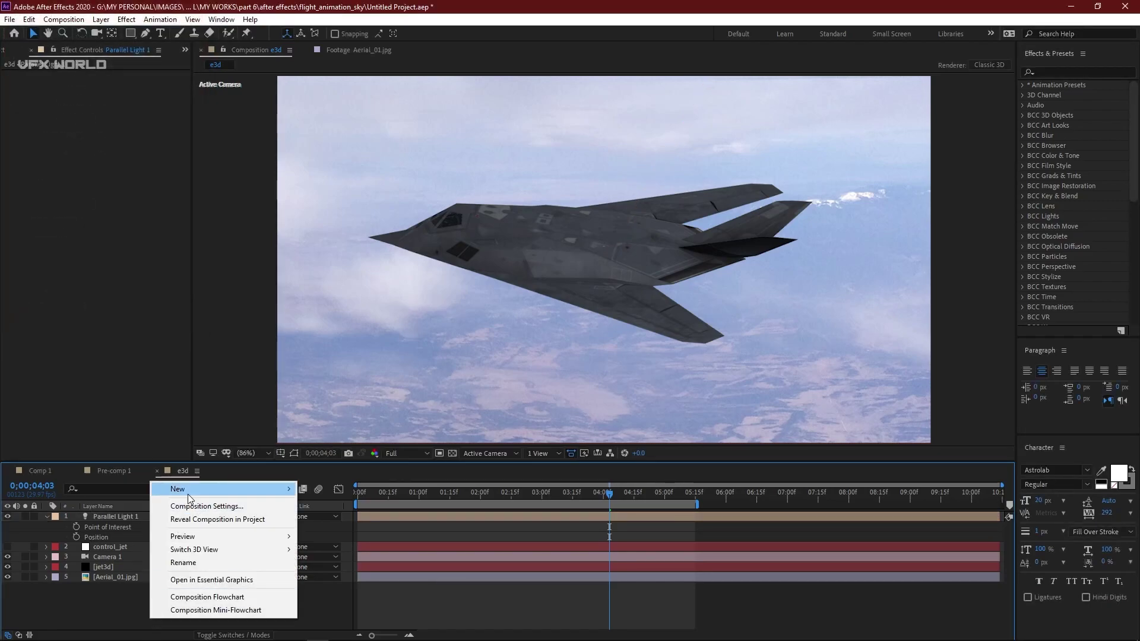
{"action": "mouse_move", "coordinate": [189, 494]}
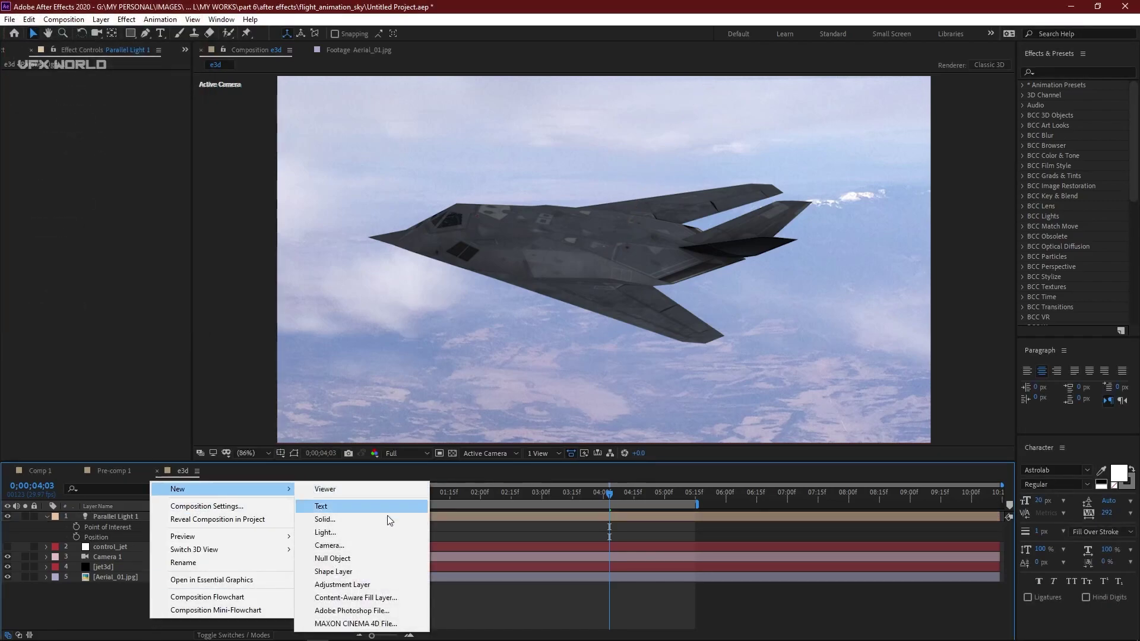
{"action": "left_click", "coordinate": [353, 532]}
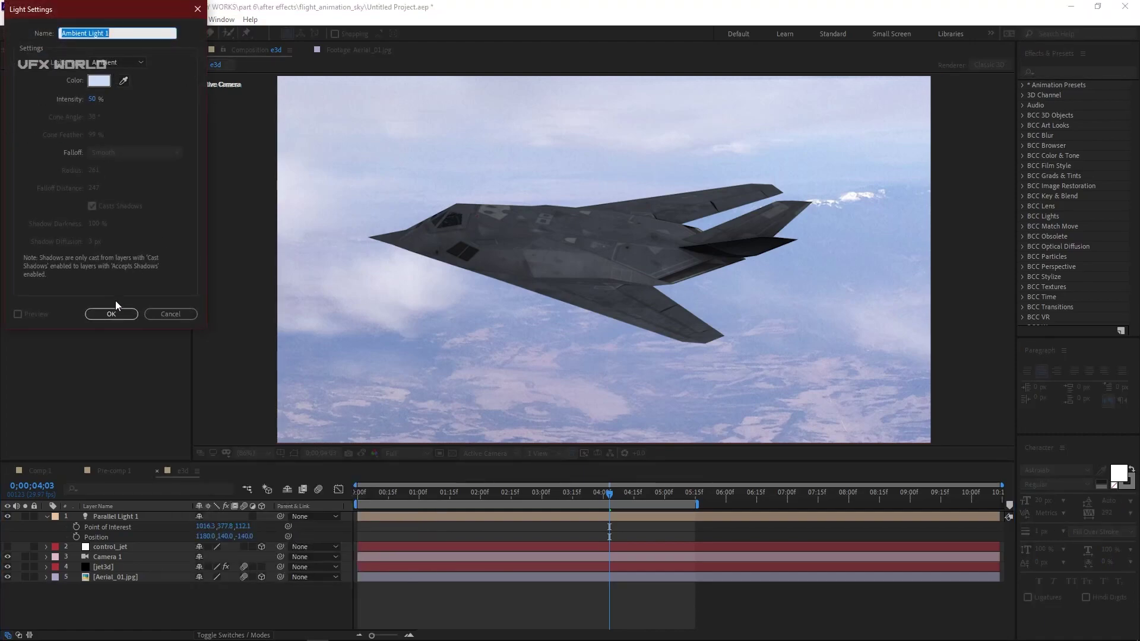
{"action": "left_click", "coordinate": [117, 314]}
{"action": "left_click_drag", "start_coordinate": [543, 494], "coordinate": [607, 504]}
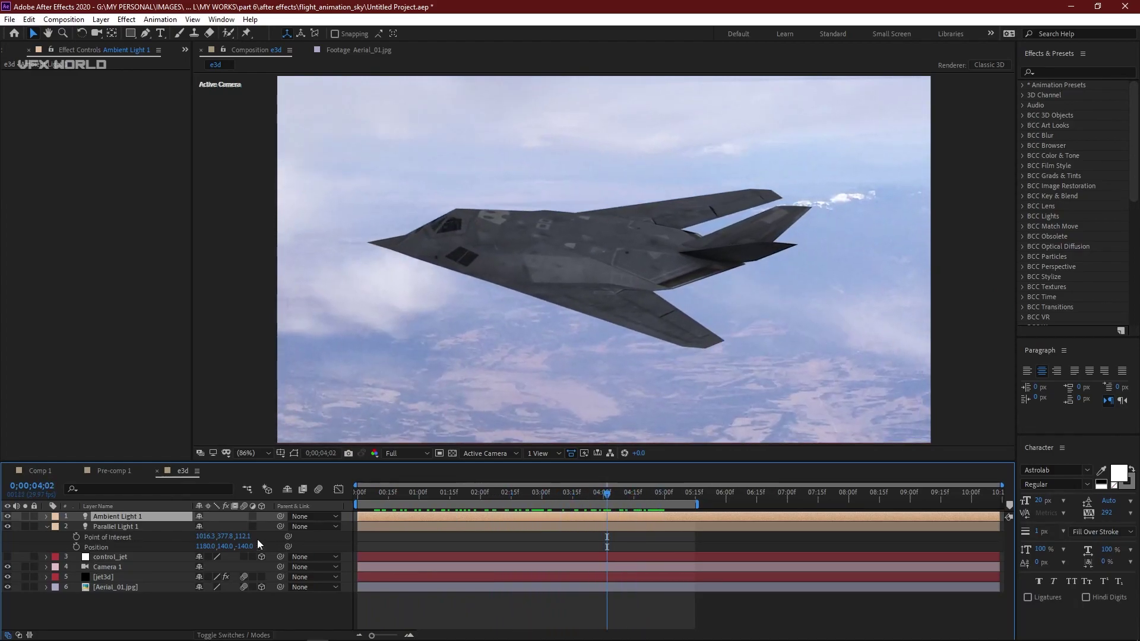
{"action": "double_click", "coordinate": [163, 516]}
{"action": "left_click_drag", "start_coordinate": [94, 100], "coordinate": [123, 99]}
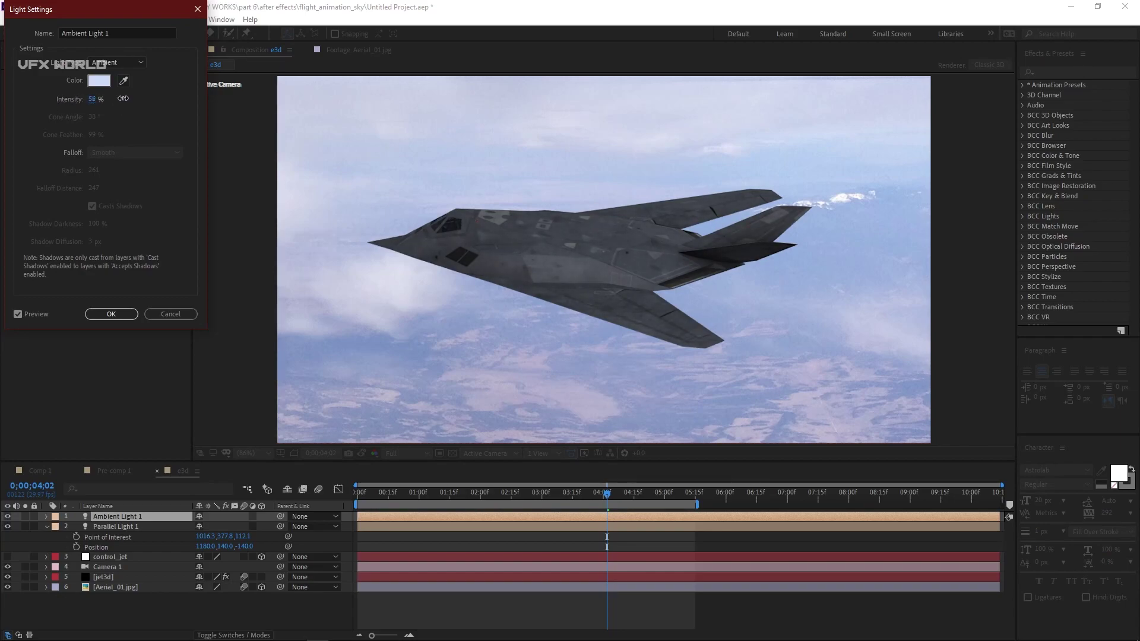
{"action": "left_click", "coordinate": [107, 313]}
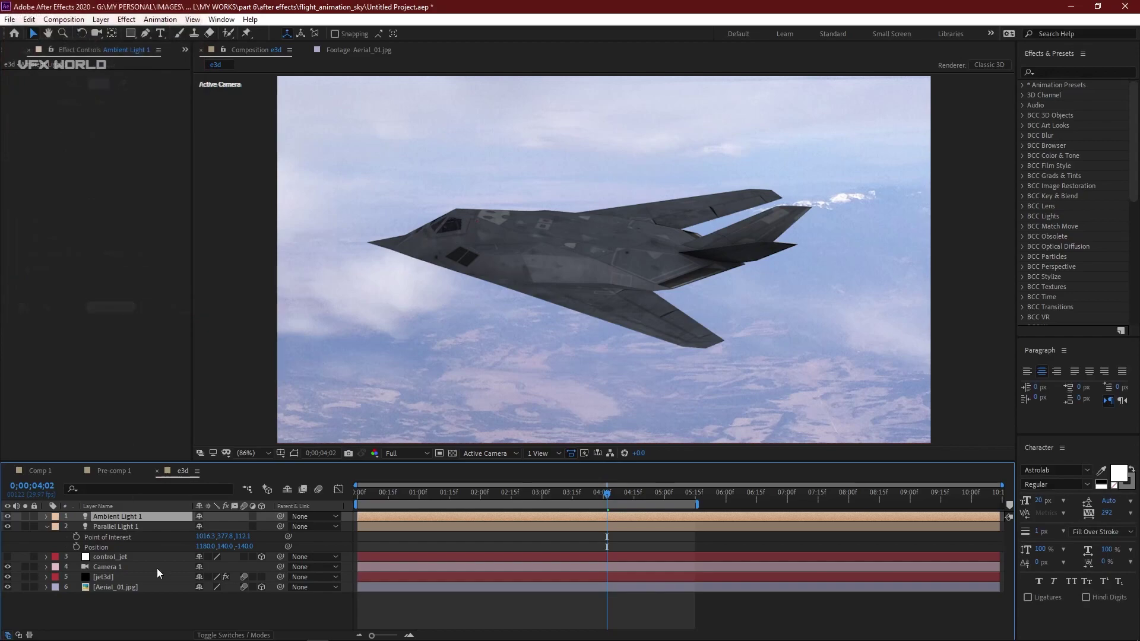
Boost Parallel Light 1's intensity to 656% and fit the composition view.
{"action": "double_click", "coordinate": [112, 526]}
{"action": "left_click_drag", "start_coordinate": [94, 100], "coordinate": [295, 86]}
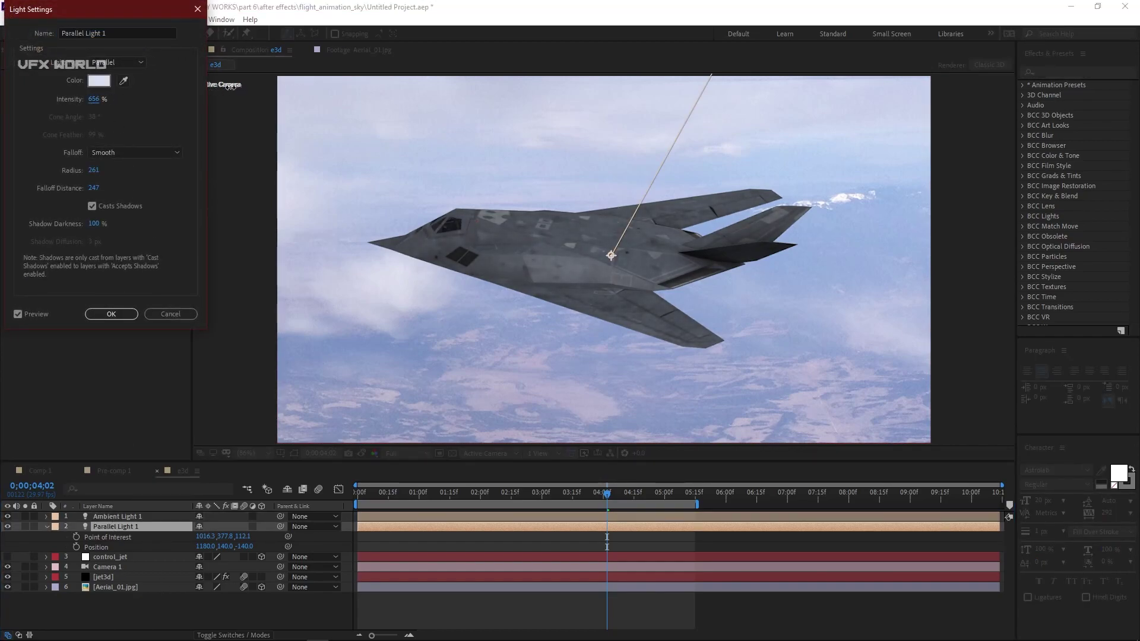
{"action": "left_click", "coordinate": [89, 314]}
{"action": "left_click", "coordinate": [249, 453]}
{"action": "left_click", "coordinate": [268, 252]}
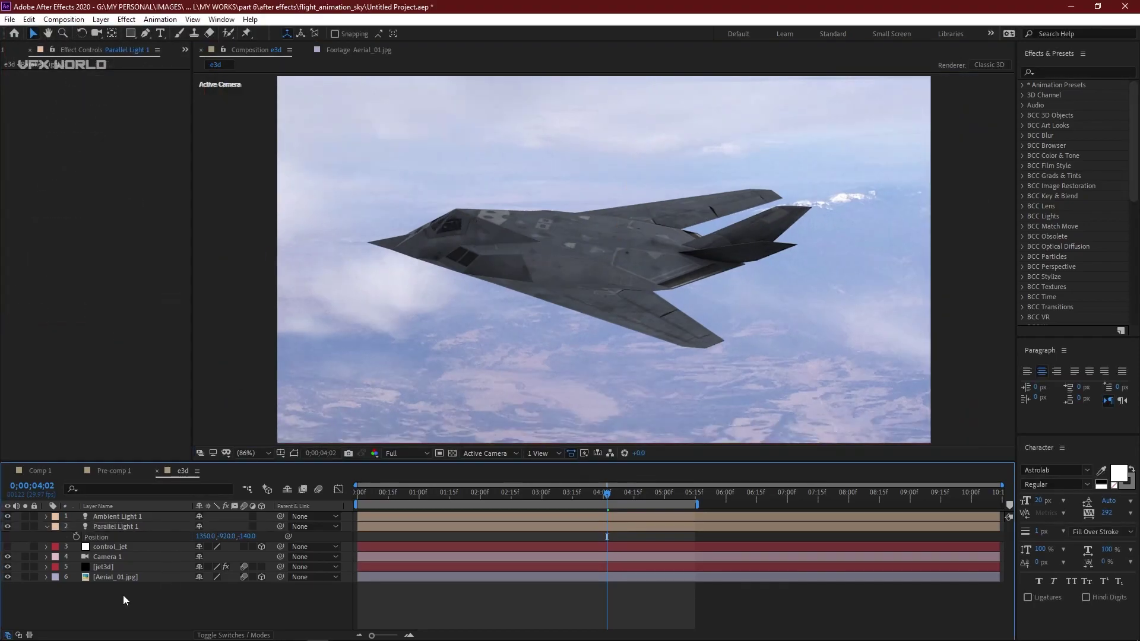
{"action": "left_click", "coordinate": [108, 566]}
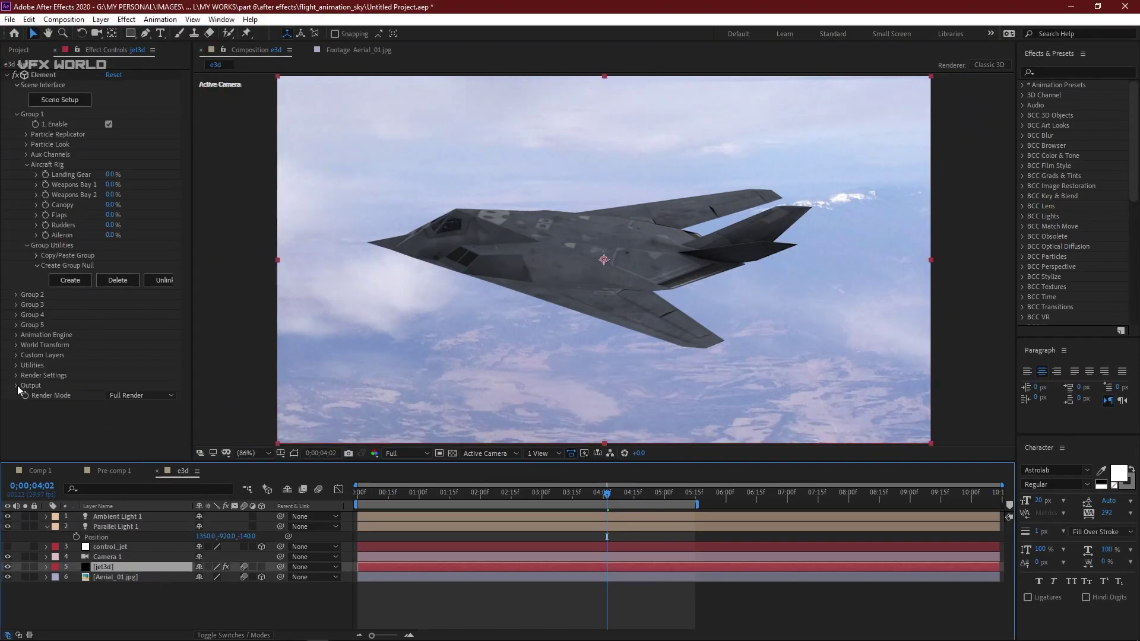
Enable jet3d's Element shadows with Shadow Mode set to Ray-Traced.
{"action": "left_click", "coordinate": [17, 376]}
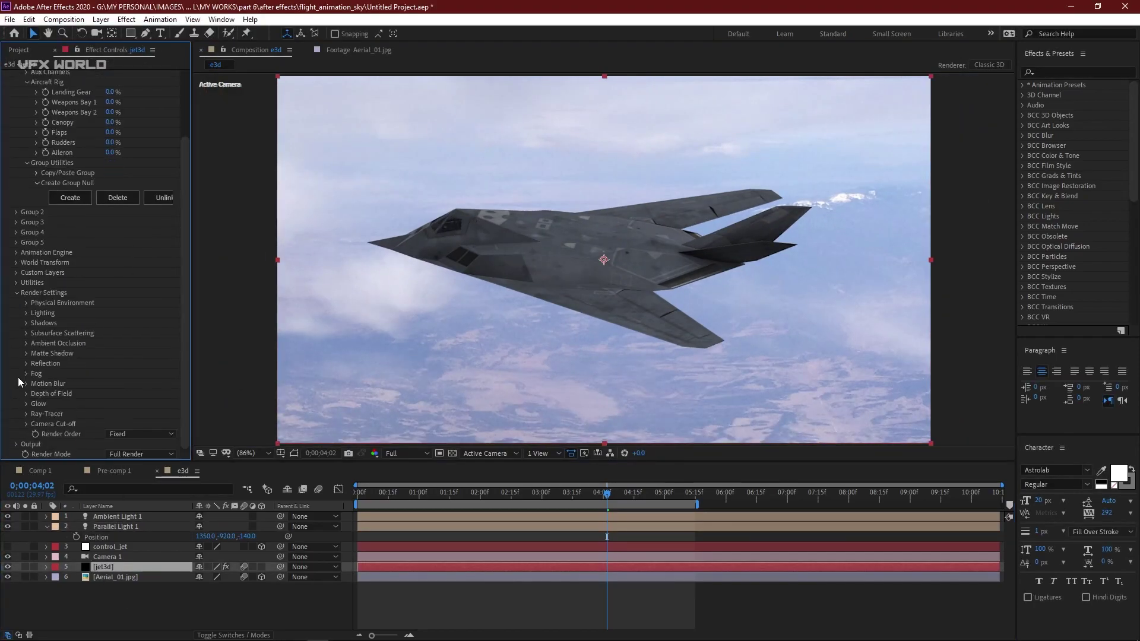
{"action": "left_click", "coordinate": [26, 323]}
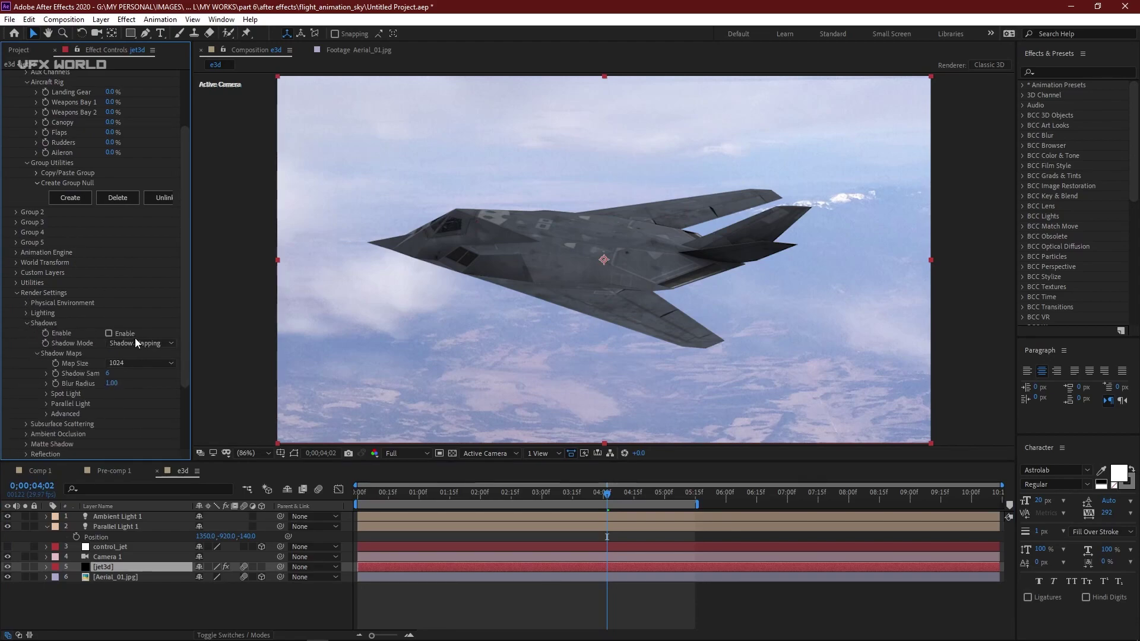
{"action": "left_click", "coordinate": [108, 333]}
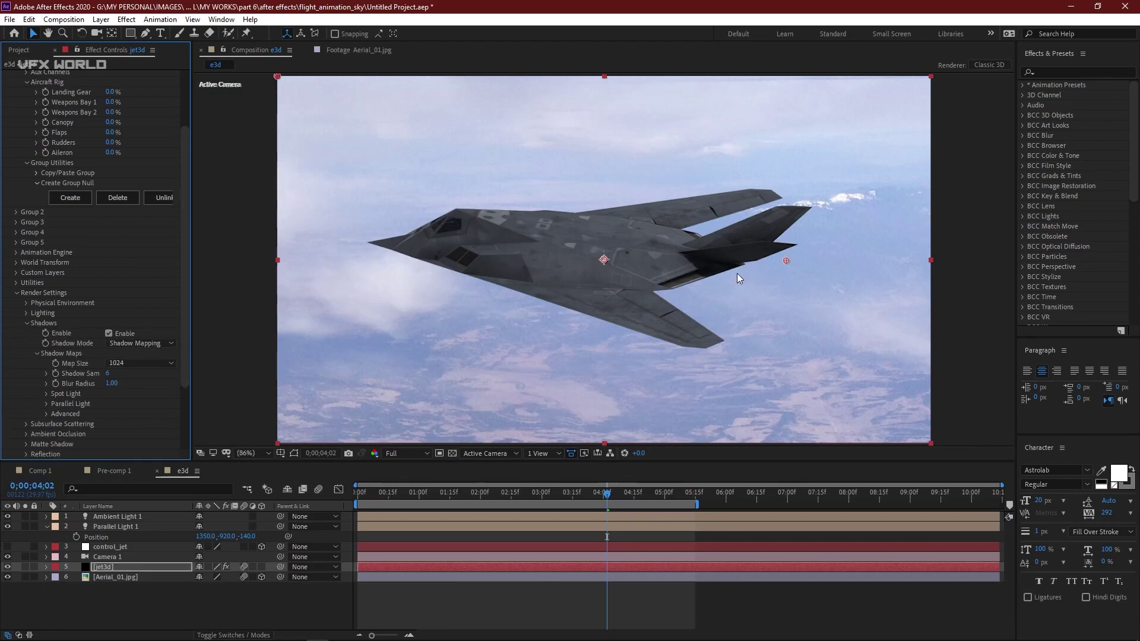
{"action": "key", "text": "period"}
{"action": "key", "text": "period"}
{"action": "key", "text": "period"}
{"action": "left_click", "coordinate": [148, 348]}
{"action": "left_click", "coordinate": [145, 365]}
{"action": "key", "text": "comma"}
{"action": "key", "text": "comma"}
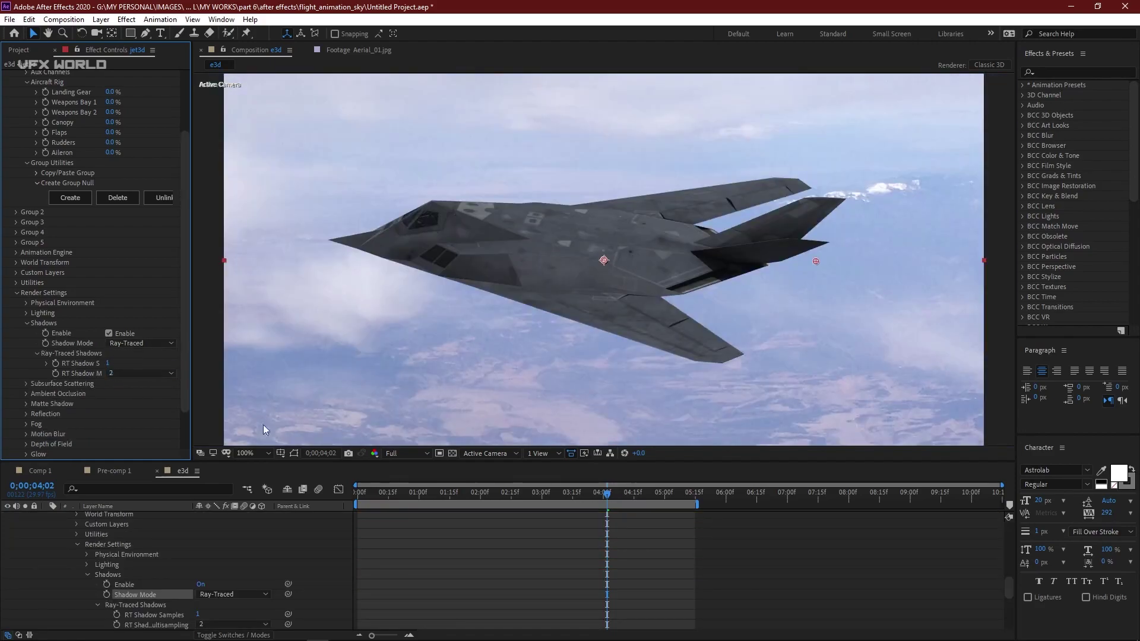
Scrub Parallel Light 1's Position so it sits at 1660, -200, -120.
{"action": "scroll", "coordinate": [78, 547], "scroll_direction": "up", "scroll_amount": 10}
{"action": "left_click", "coordinate": [110, 534]}
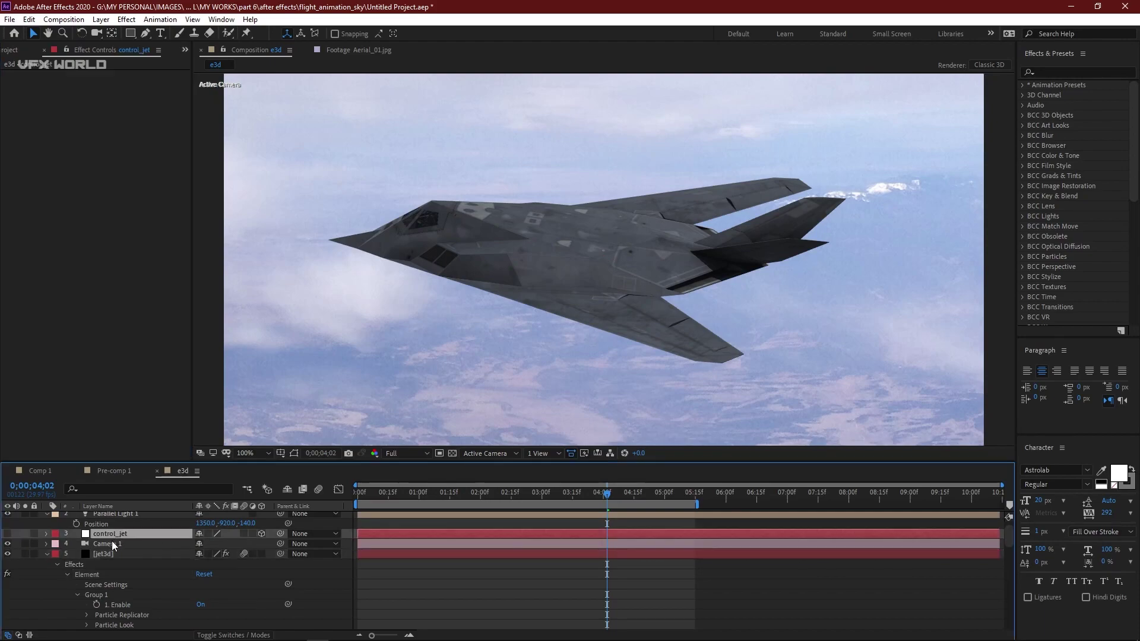
{"action": "scroll", "coordinate": [111, 539], "scroll_direction": "up", "scroll_amount": 1}
{"action": "mouse_move", "coordinate": [205, 537]}
{"action": "left_mouse_down"}
{"action": "mouse_move", "coordinate": [243, 531]}
{"action": "mouse_move", "coordinate": [205, 526]}
{"action": "mouse_move", "coordinate": [295, 525]}
{"action": "mouse_move", "coordinate": [246, 529]}
{"action": "left_mouse_up"}
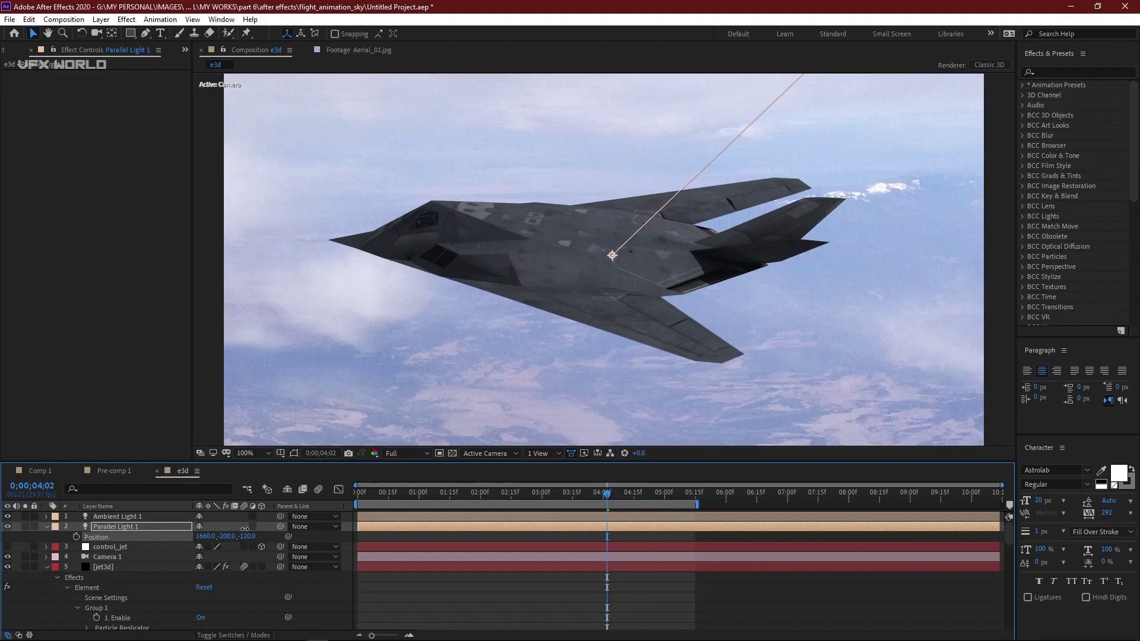
Enable ambient occlusion on jet3d with AO Mode set to Ray-Traced.
{"action": "key", "text": "p"}
{"action": "left_click", "coordinate": [115, 556]}
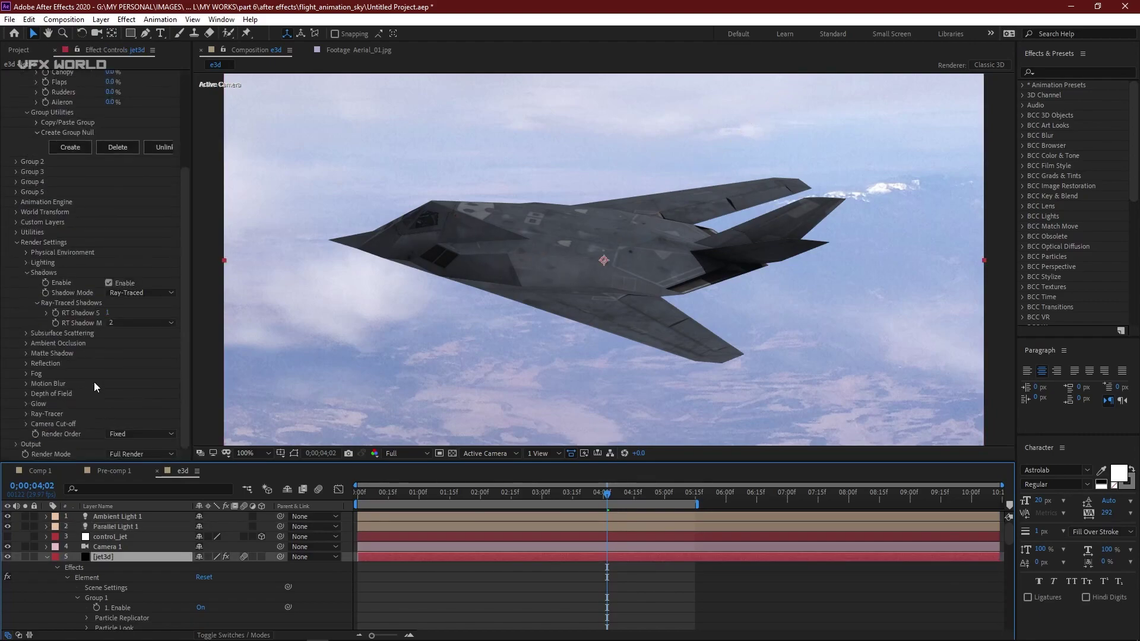
{"action": "left_click", "coordinate": [25, 344]}
{"action": "scroll", "coordinate": [97, 311], "scroll_direction": "down", "scroll_amount": 2}
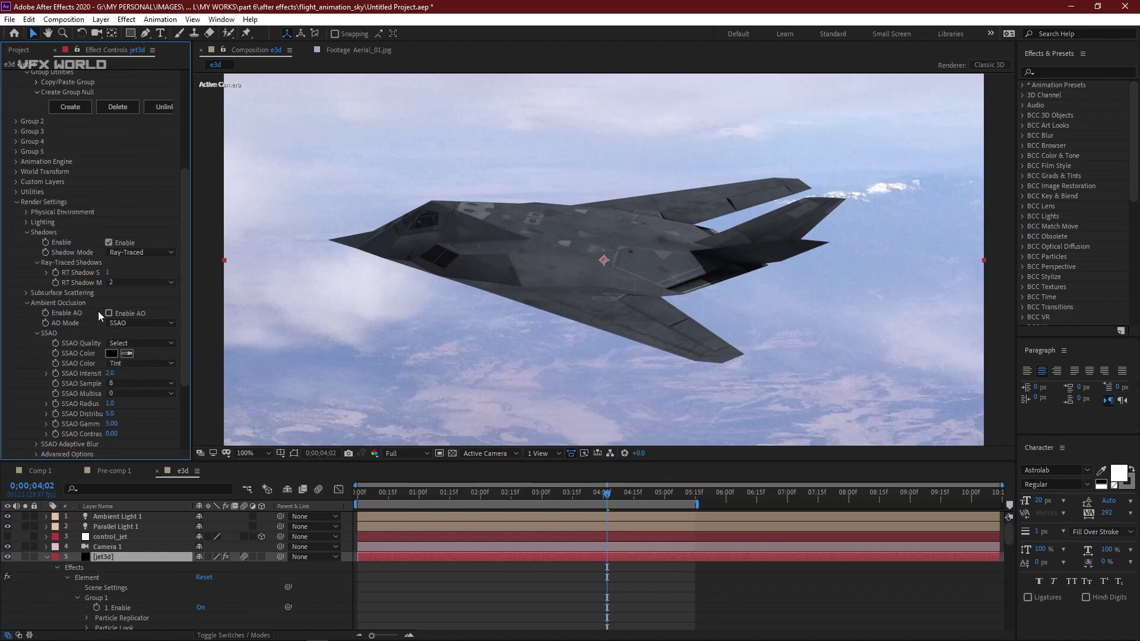
{"action": "left_click", "coordinate": [109, 314]}
{"action": "left_click", "coordinate": [141, 322]}
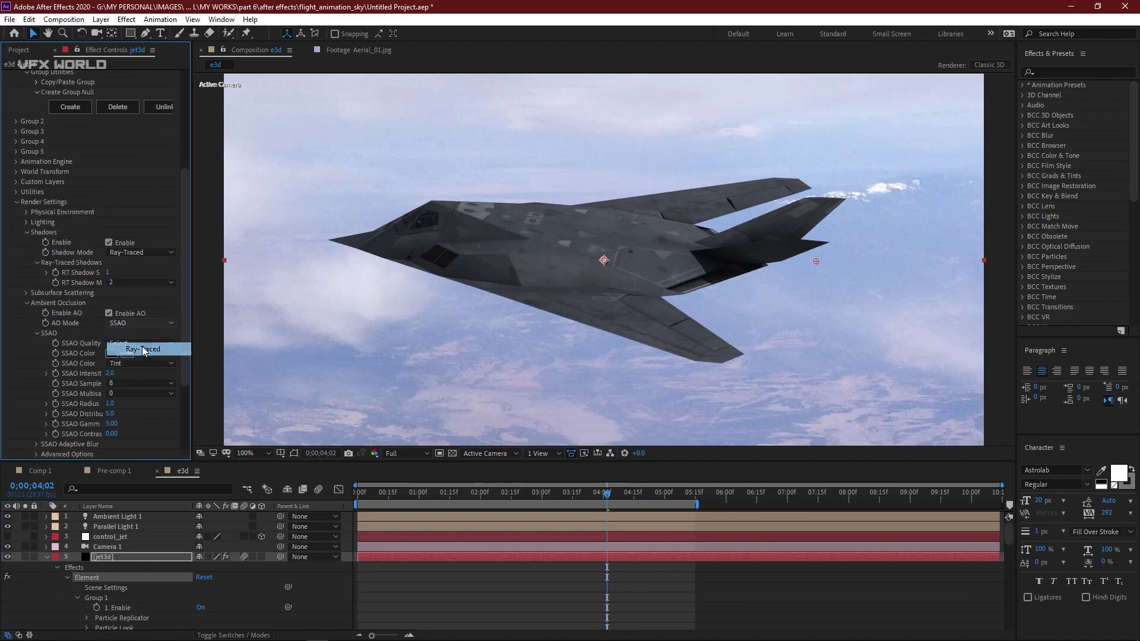
{"action": "left_click", "coordinate": [141, 346]}
{"action": "scroll", "coordinate": [125, 351], "scroll_direction": "down", "scroll_amount": 3}
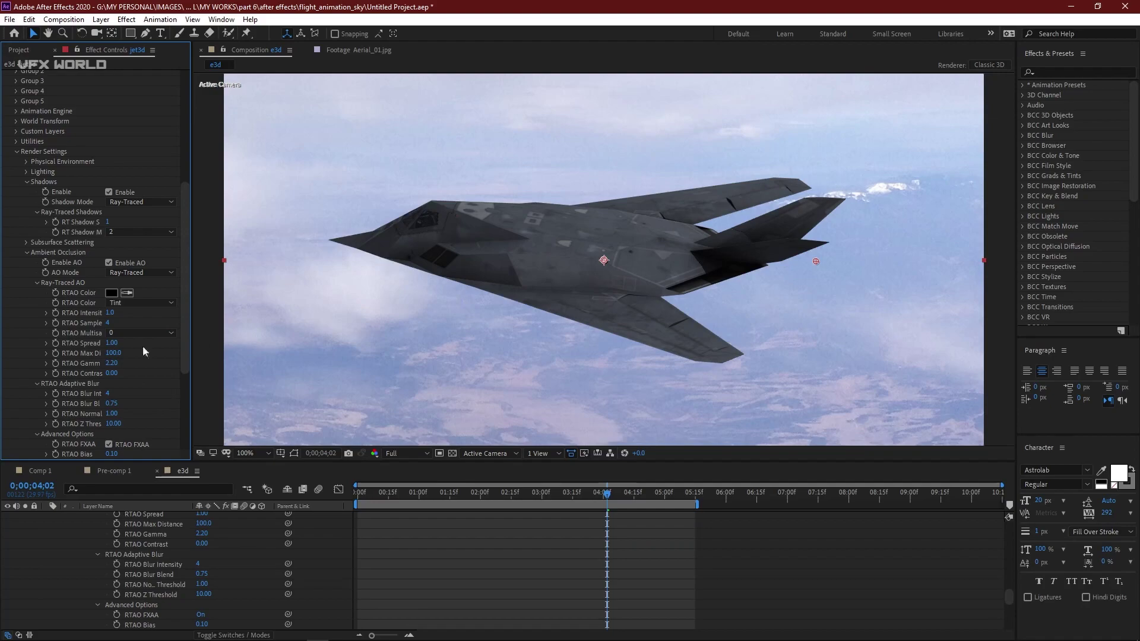
{"action": "scroll", "coordinate": [88, 362], "scroll_direction": "down", "scroll_amount": 7}
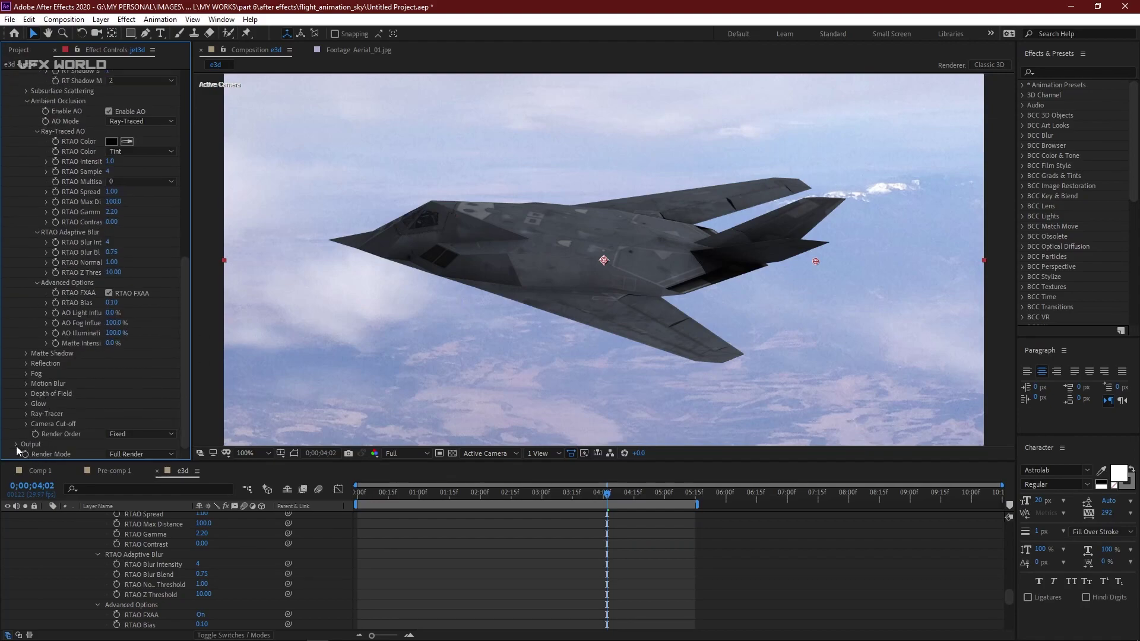
Expand the Output settings, collapse jet3d and review the render at 0;00;04;14.
{"action": "left_click", "coordinate": [16, 444]}
{"action": "scroll", "coordinate": [17, 427], "scroll_direction": "down", "scroll_amount": 8}
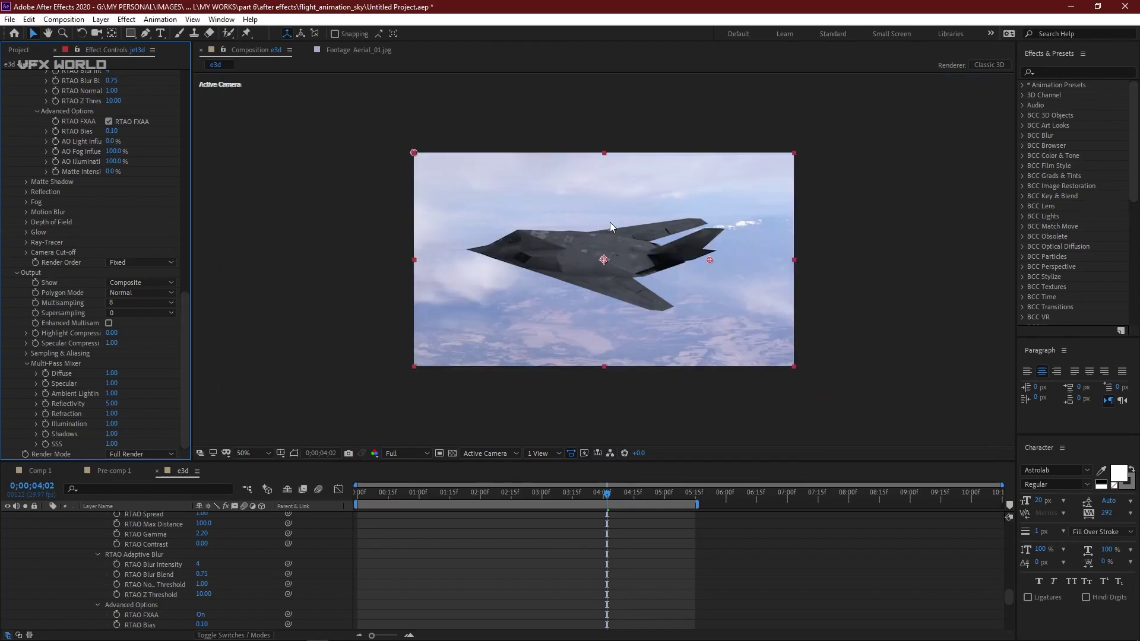
{"action": "scroll", "coordinate": [124, 558], "scroll_direction": "up", "scroll_amount": 15}
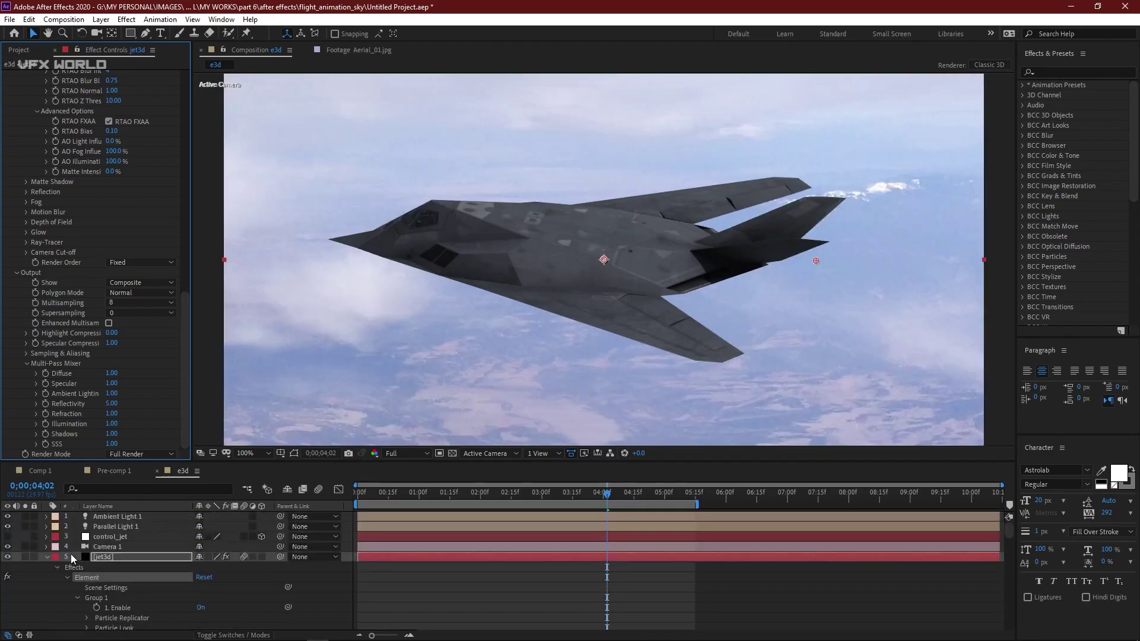
{"action": "left_click", "coordinate": [47, 559]}
{"action": "left_click", "coordinate": [169, 594]}
{"action": "left_click_drag", "start_coordinate": [576, 493], "coordinate": [632, 498]}
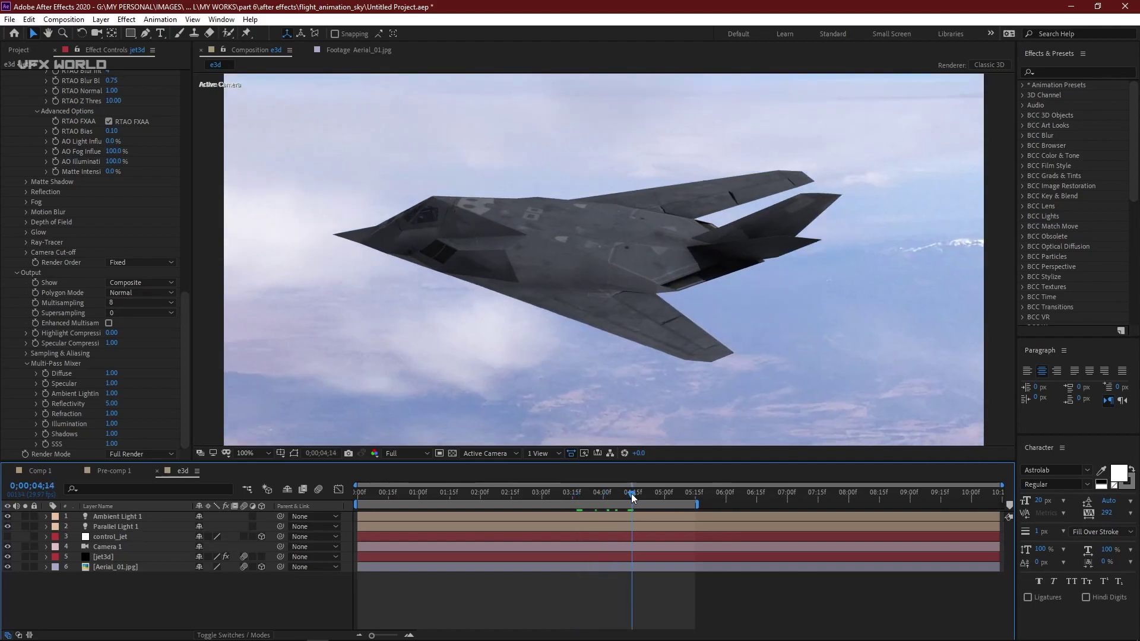
Add a new adjustment layer and rename it cc.
{"action": "right_click", "coordinate": [273, 581]}
{"action": "mouse_move", "coordinate": [313, 454]}
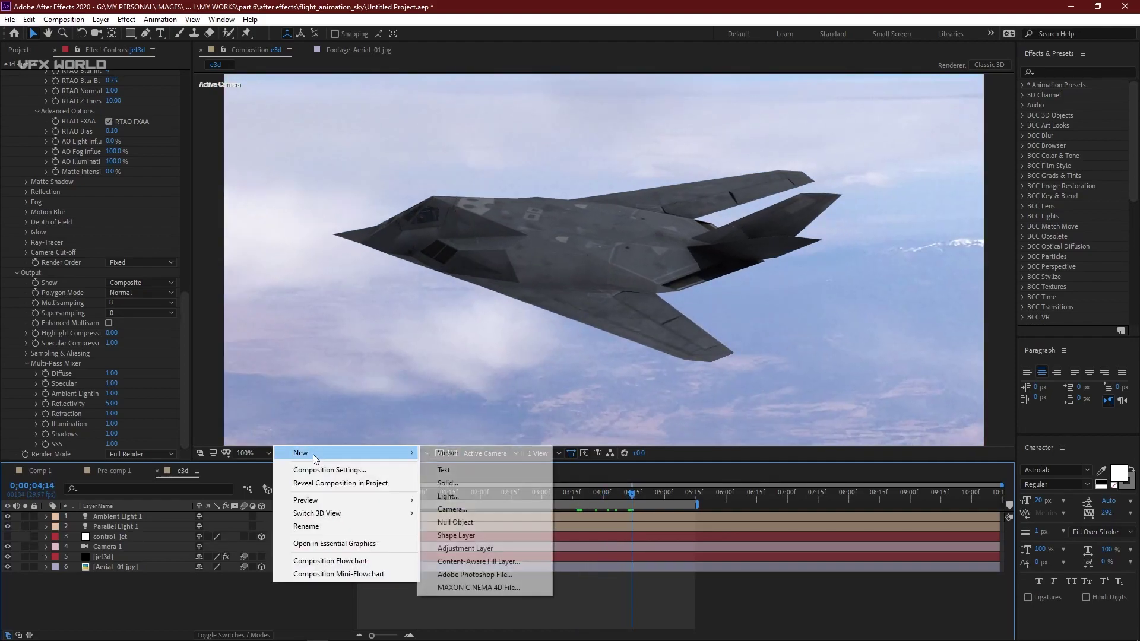
{"action": "left_click", "coordinate": [485, 547]}
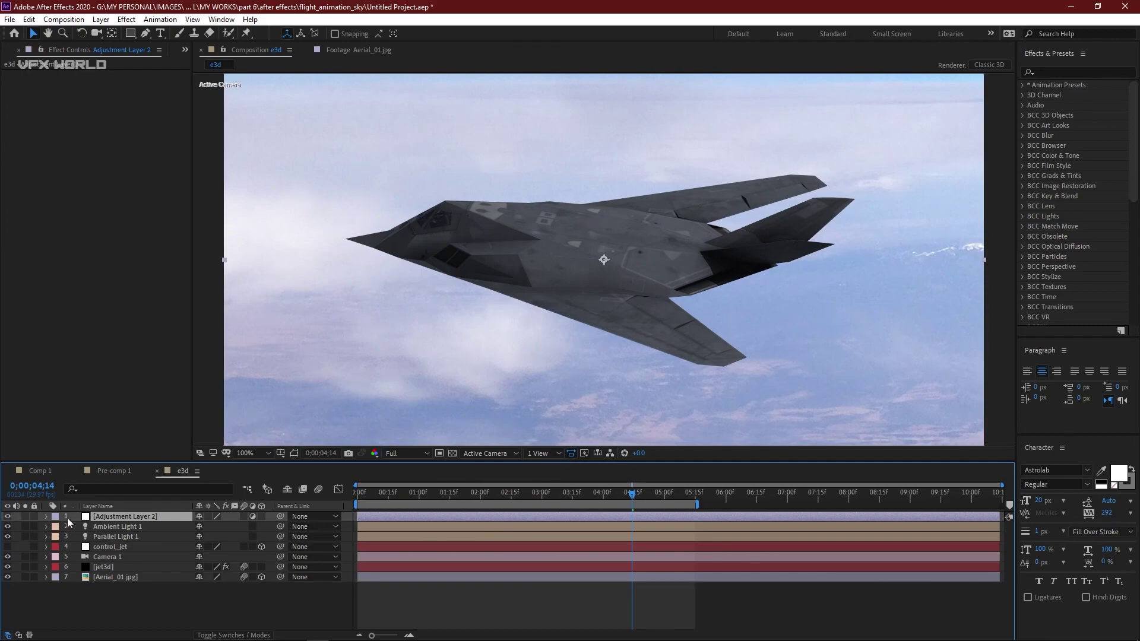
{"action": "right_click", "coordinate": [108, 516]}
{"action": "left_click", "coordinate": [147, 492]}
{"action": "type", "text": "cc"}
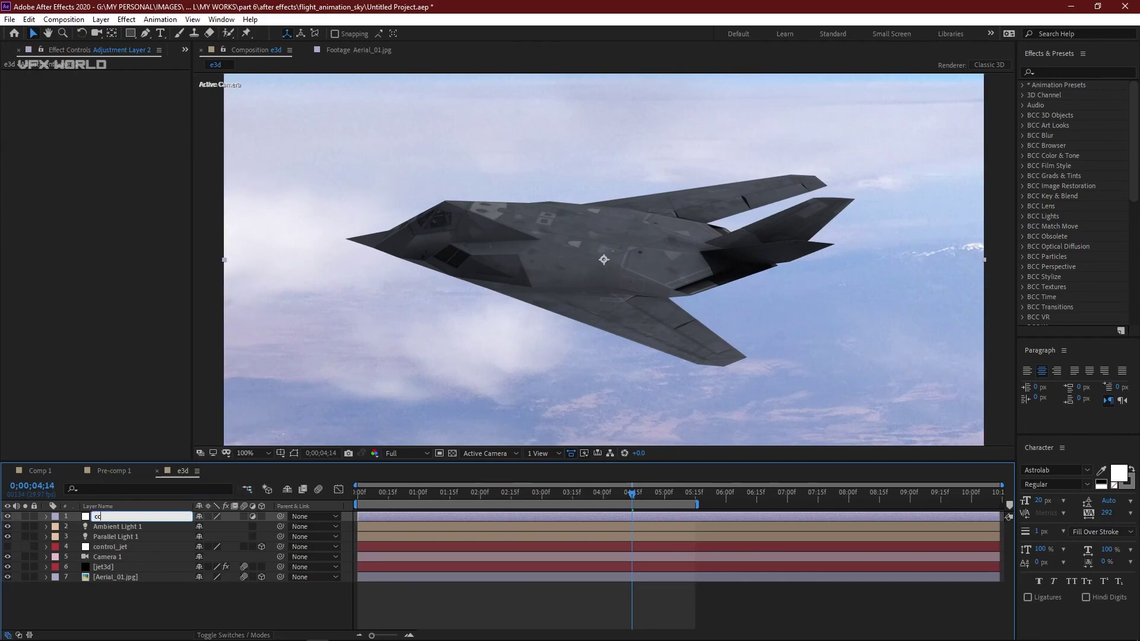
{"action": "left_click", "coordinate": [147, 597]}
Apply a Curves effect to the cc layer and view frame 0;00;03;11.
{"action": "left_click", "coordinate": [105, 516]}
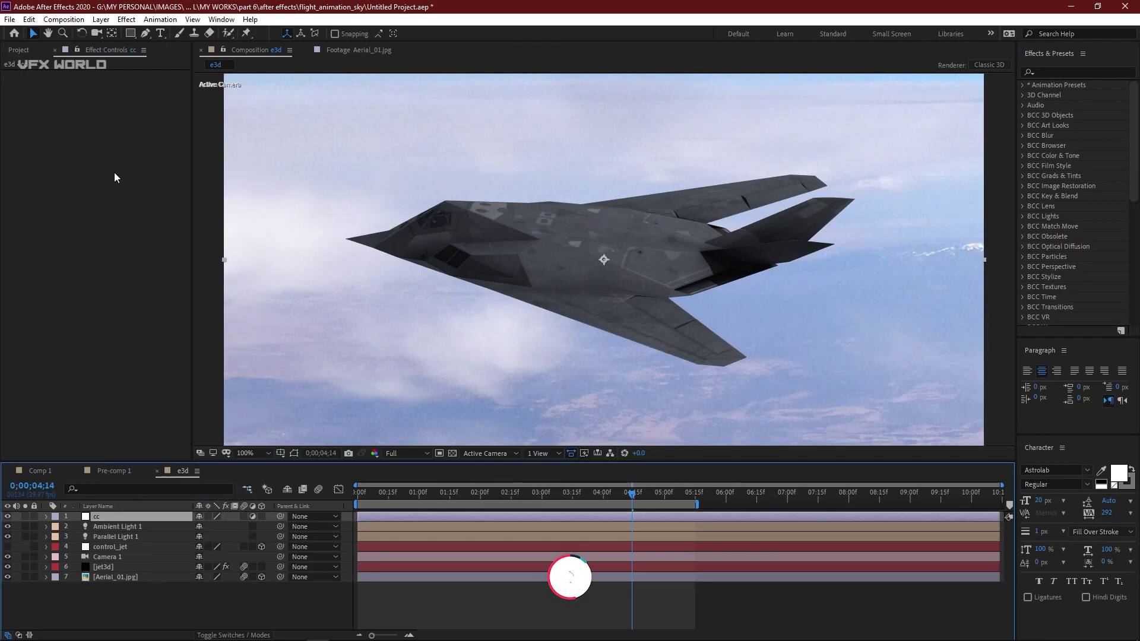
{"action": "left_click", "coordinate": [126, 19]}
{"action": "mouse_move", "coordinate": [196, 384]}
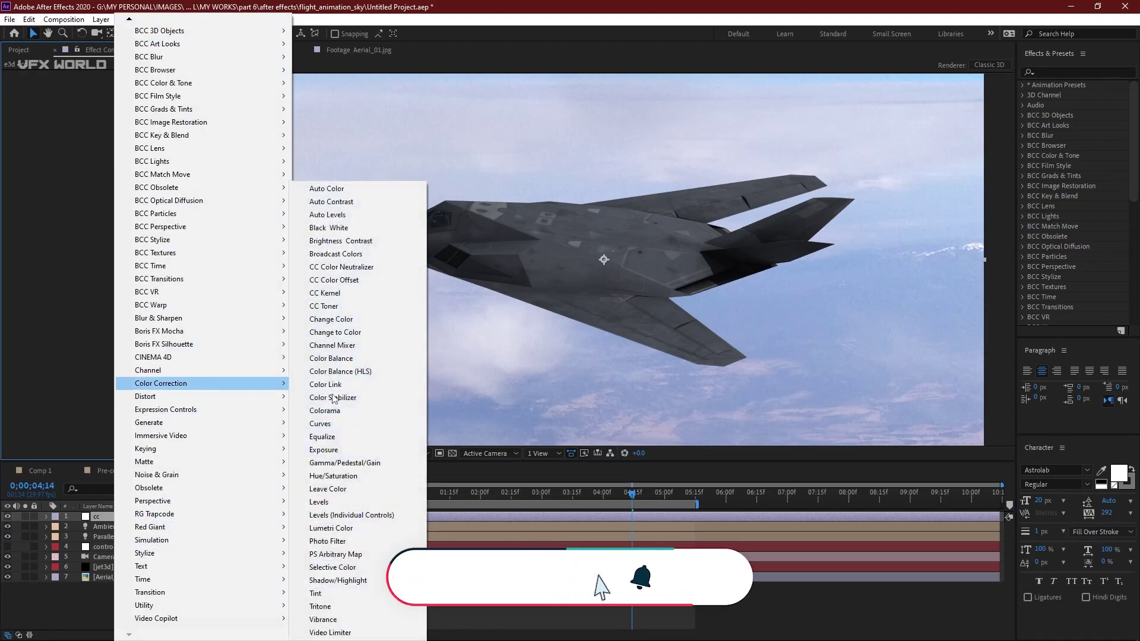
{"action": "left_click", "coordinate": [365, 424]}
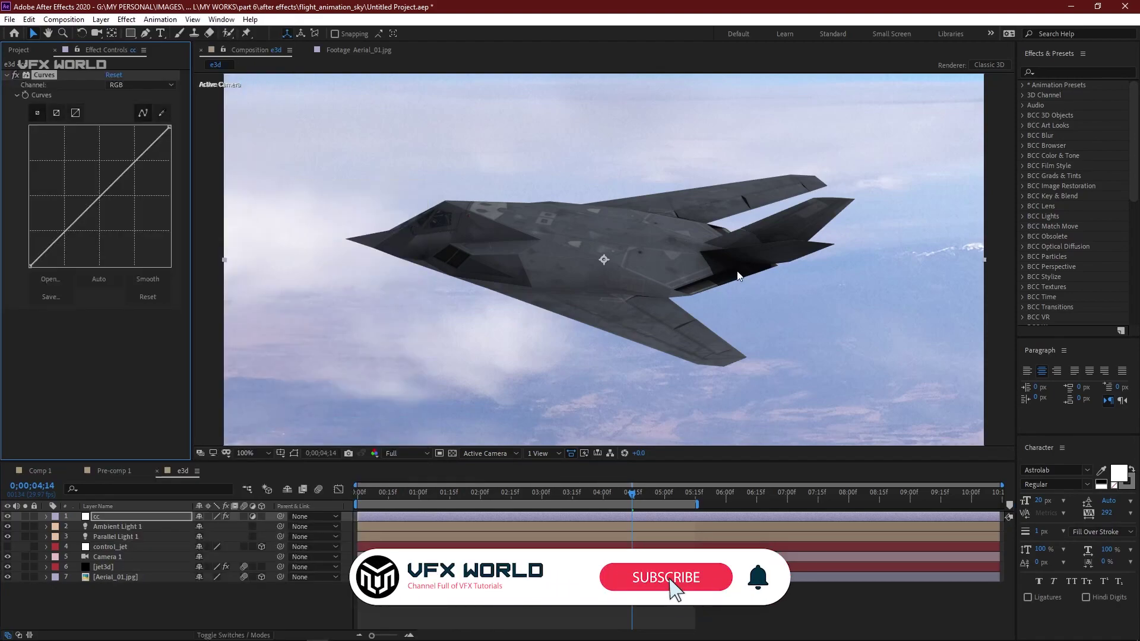
{"action": "left_click", "coordinate": [680, 493]}
{"action": "left_click", "coordinate": [564, 493]}
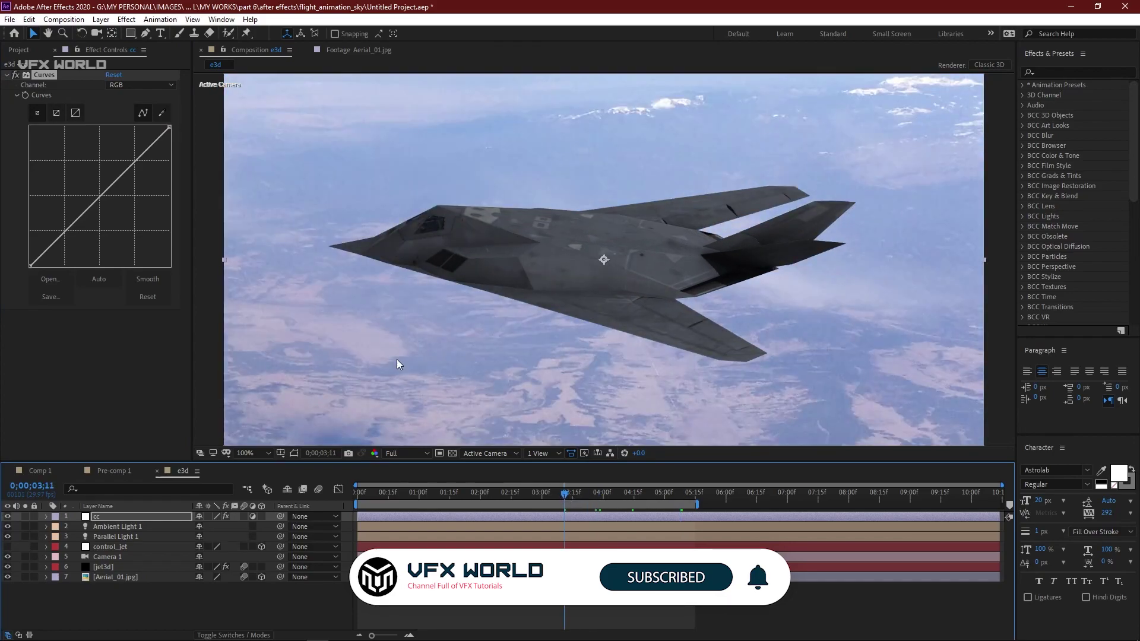
Shape an S-curve for contrast in Curves and lift the Blue channel's dark end.
{"action": "left_click_drag", "start_coordinate": [67, 229], "coordinate": [72, 231]}
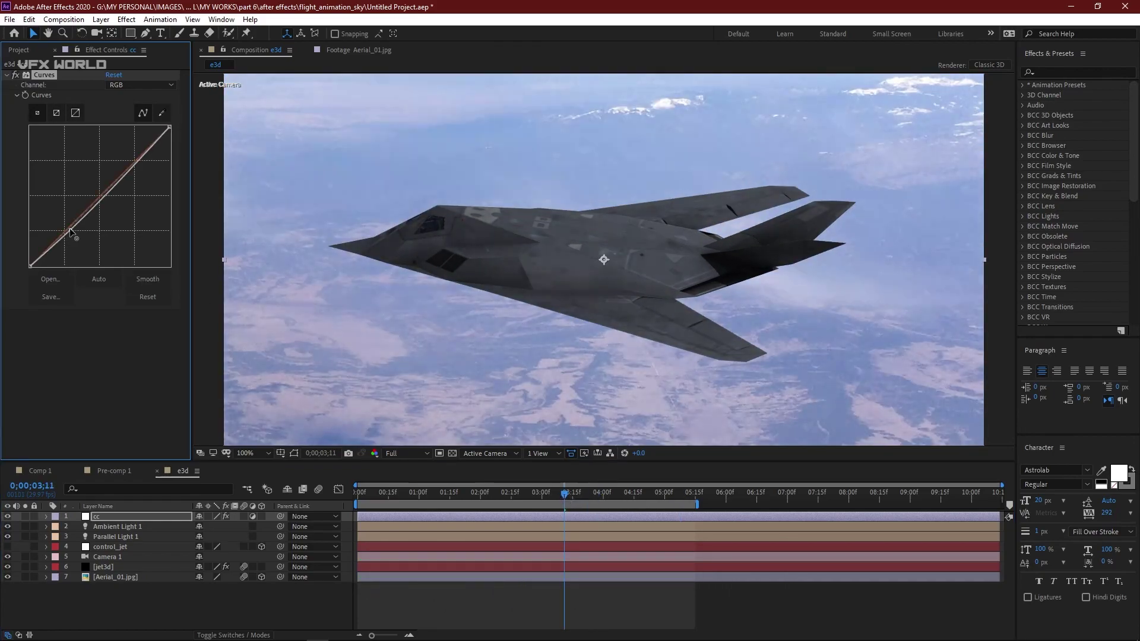
{"action": "left_click_drag", "start_coordinate": [121, 179], "coordinate": [129, 171]}
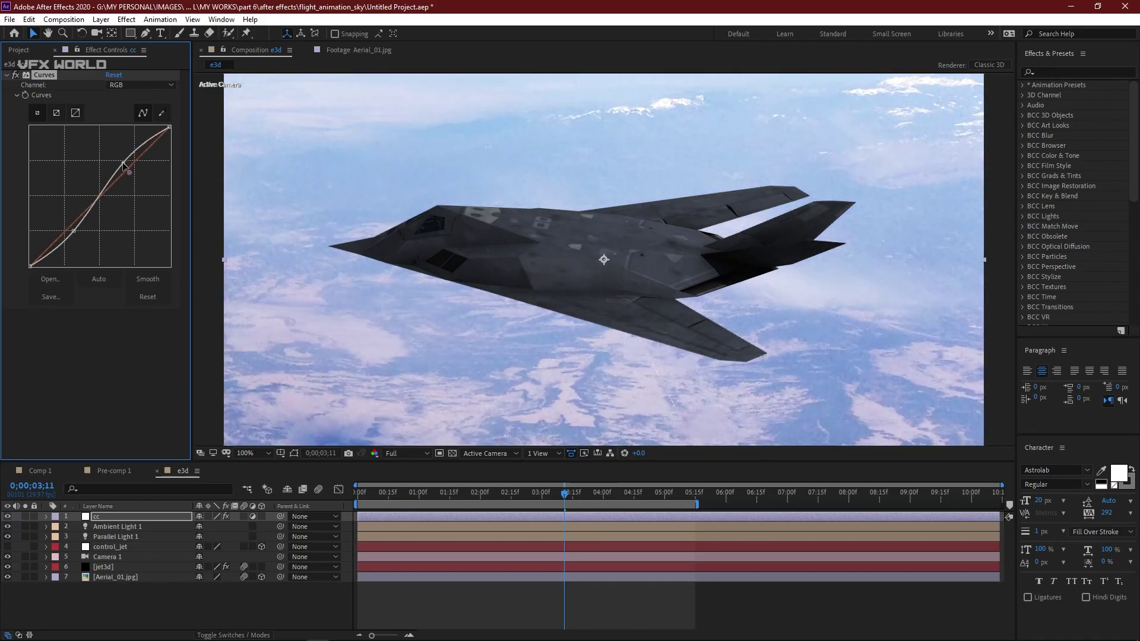
{"action": "left_click", "coordinate": [153, 86]}
{"action": "left_click", "coordinate": [133, 136]}
{"action": "left_click_drag", "start_coordinate": [31, 266], "coordinate": [28, 261]}
Add Curves 2 to cc and bow its curve up to brighten.
{"action": "right_click", "coordinate": [152, 406]}
{"action": "mouse_move", "coordinate": [229, 376]}
{"action": "left_click", "coordinate": [351, 424]}
{"action": "left_click_drag", "start_coordinate": [91, 352], "coordinate": [87, 344]}
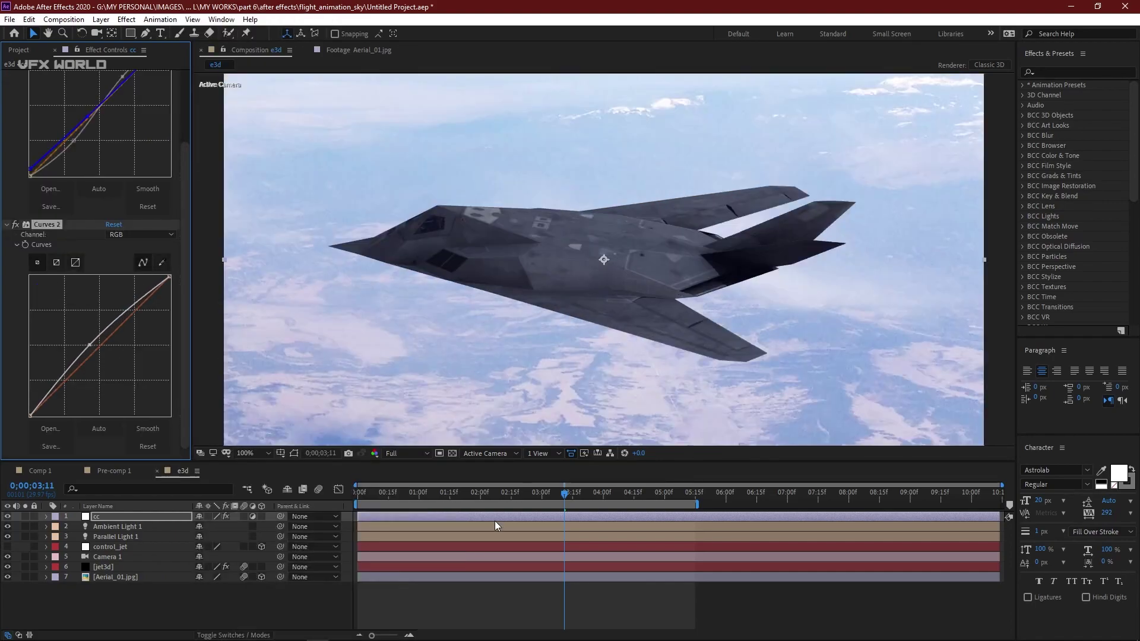
Enable motion blur for the composition, checking frames around 0;00;01;27 to 0;00;02;16.
{"action": "left_click", "coordinate": [508, 494]}
{"action": "left_click", "coordinate": [478, 494]}
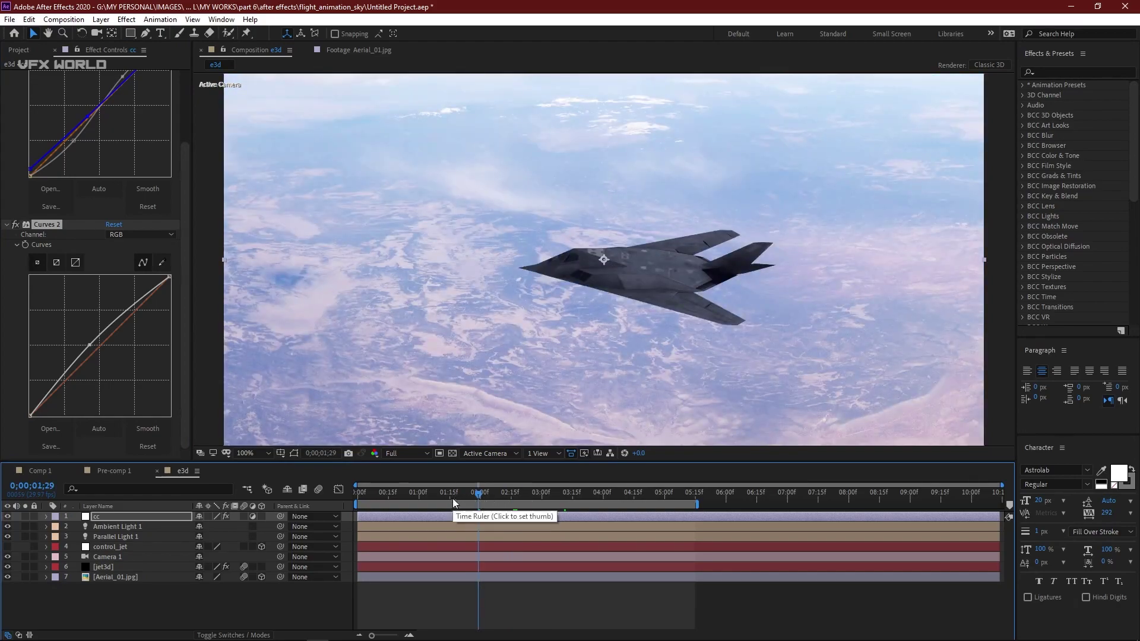
{"action": "left_click", "coordinate": [509, 497]}
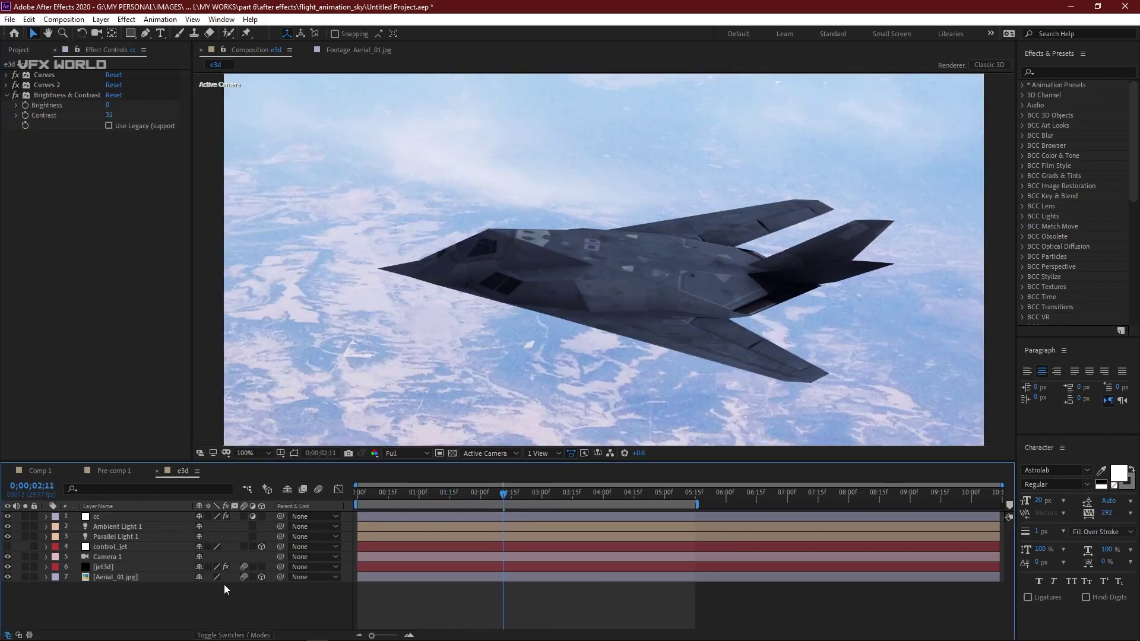
{"action": "left_click", "coordinate": [319, 489]}
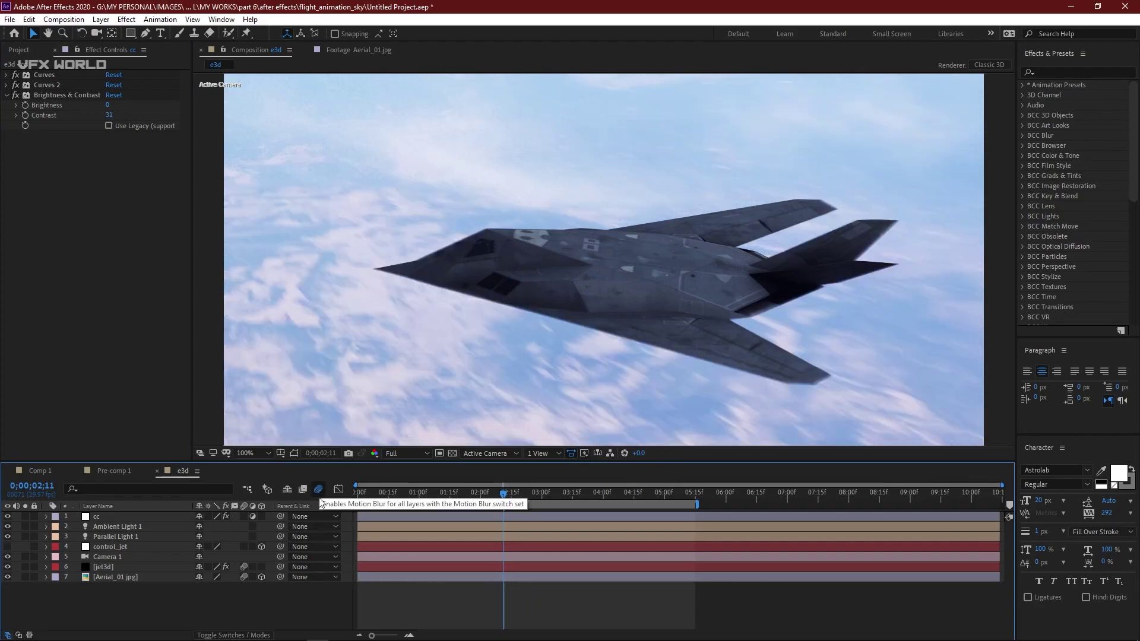
{"action": "left_click", "coordinate": [473, 490]}
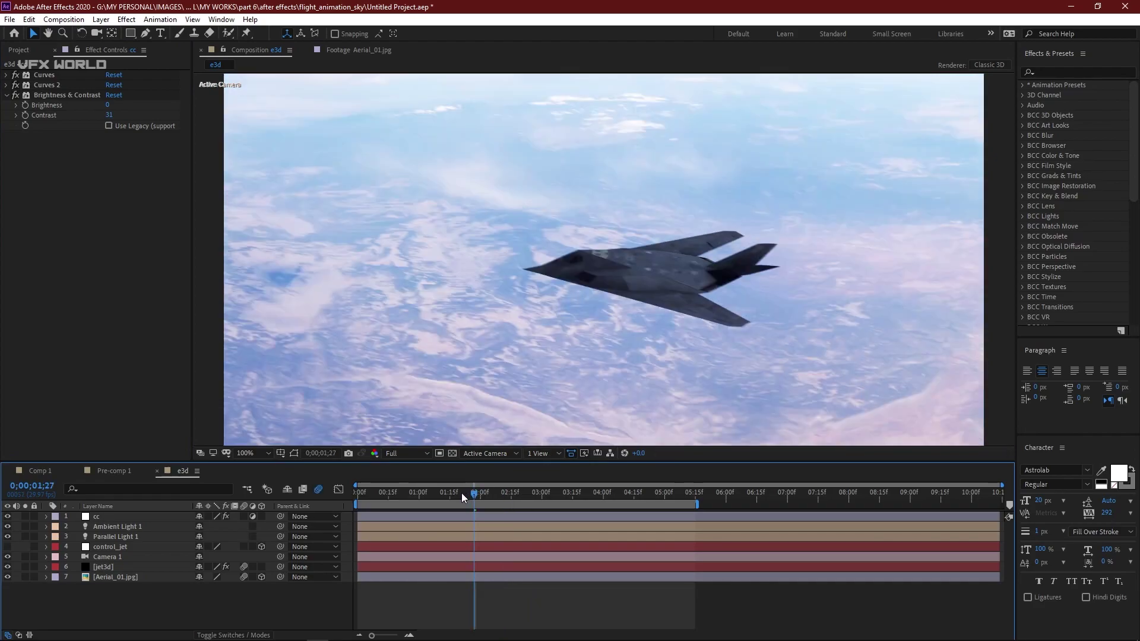